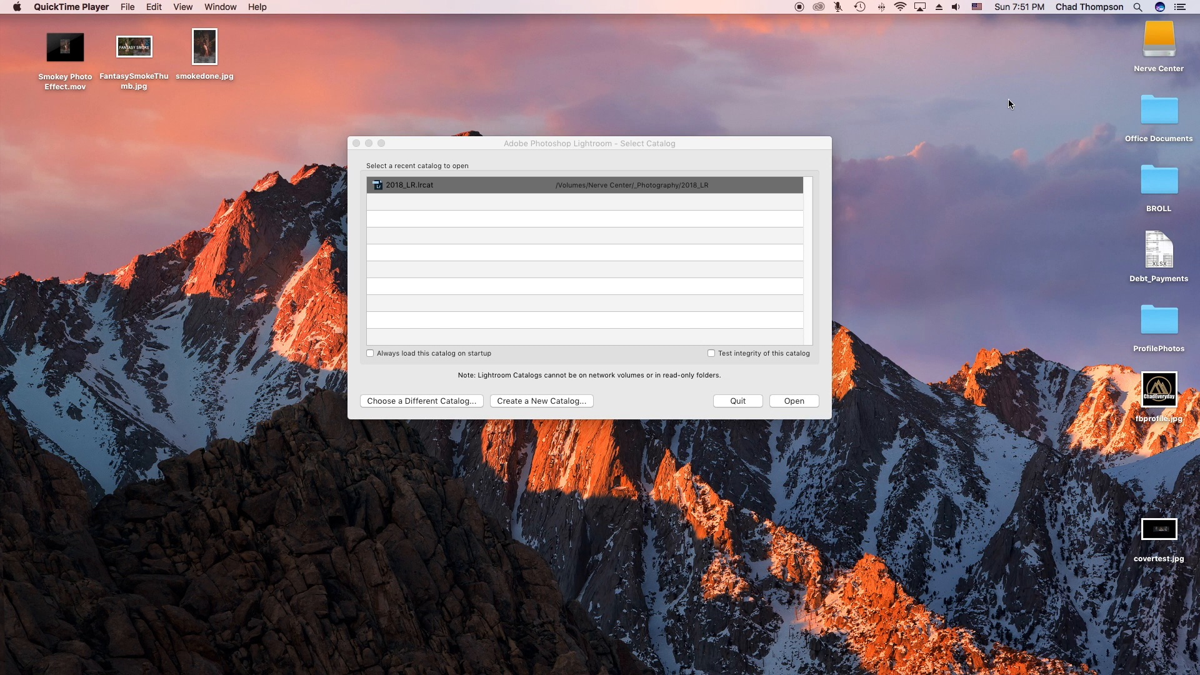
{"action": "left_click_drag", "start_coordinate": [400, 60], "coordinate": [24, 41]}
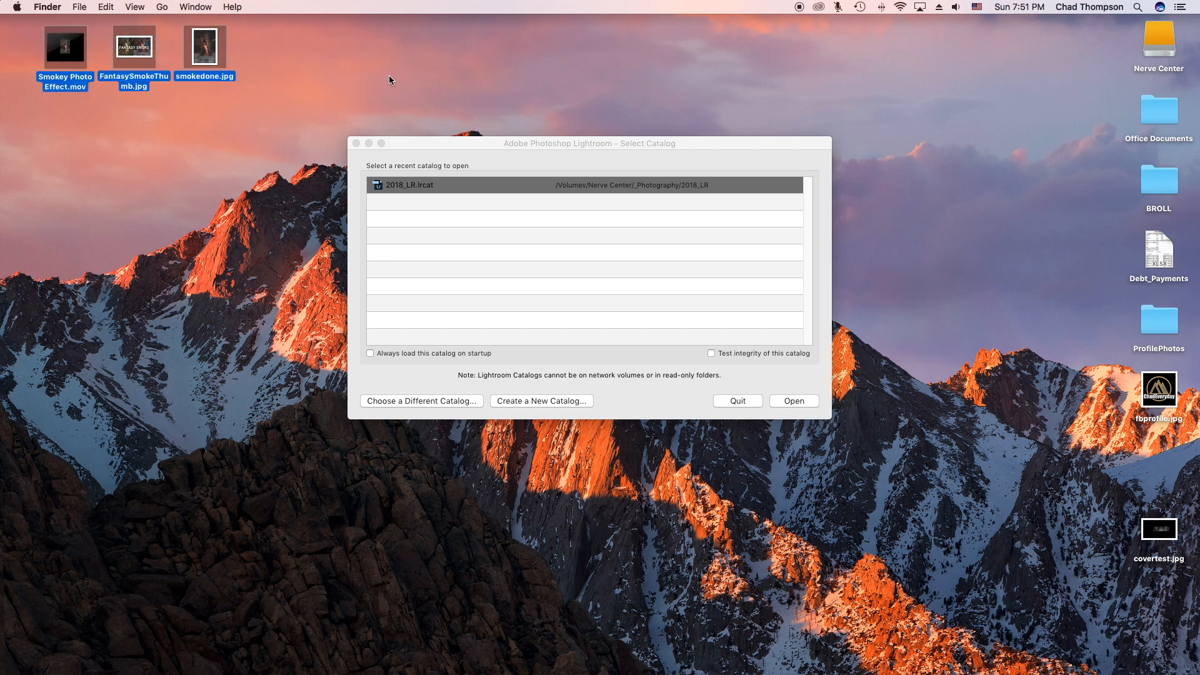
{"action": "left_click", "coordinate": [410, 76]}
Browse the Nerve Center drive into the _Photography folder and look through its ARCHIVED subfolder.
{"action": "double_click", "coordinate": [1161, 39]}
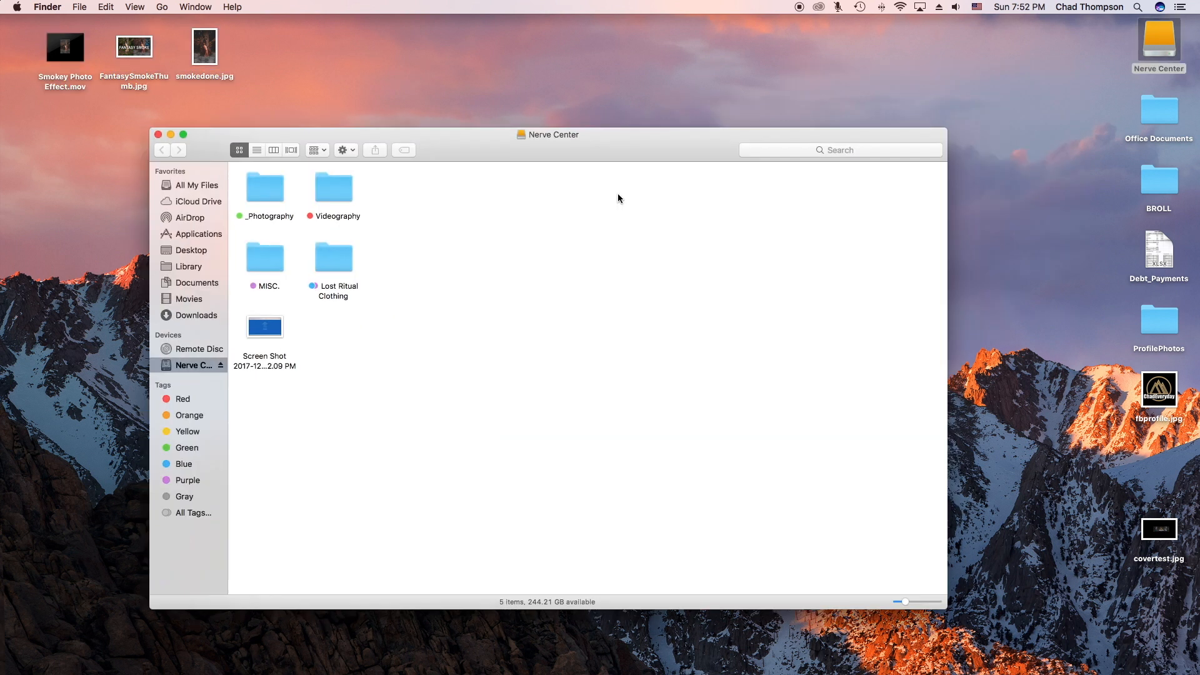
{"action": "left_click_drag", "start_coordinate": [432, 155], "coordinate": [433, 110]}
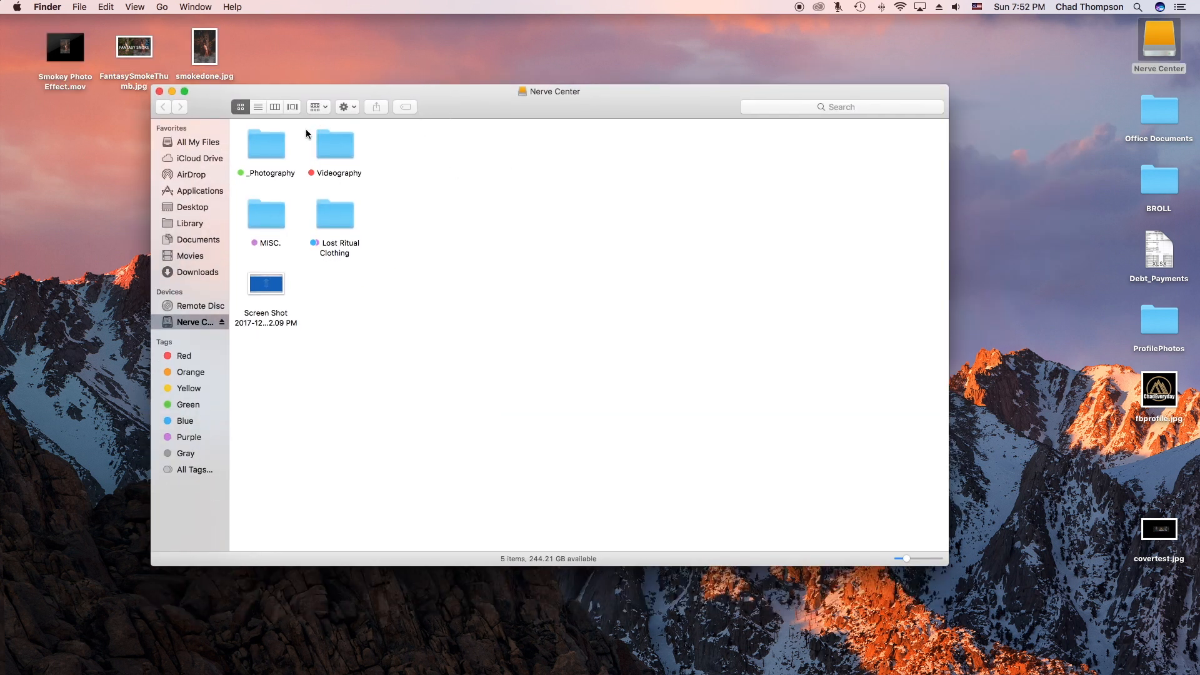
{"action": "double_click", "coordinate": [275, 151]}
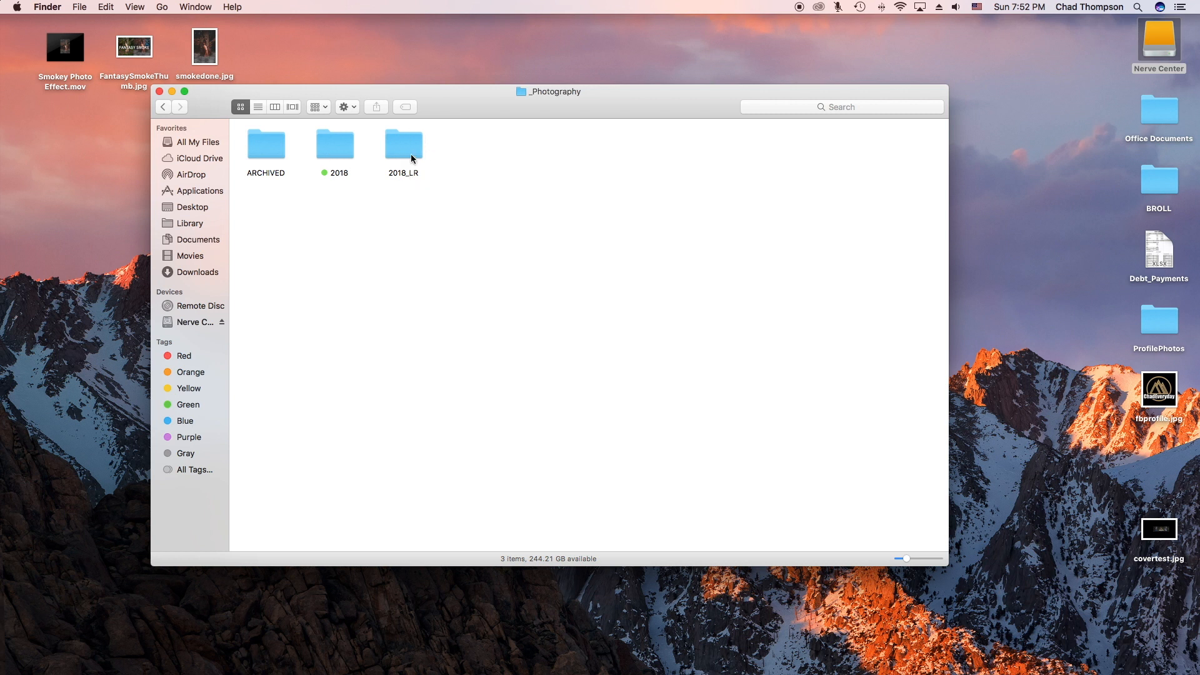
{"action": "double_click", "coordinate": [268, 149]}
{"action": "left_click_drag", "start_coordinate": [729, 107], "coordinate": [686, 98]}
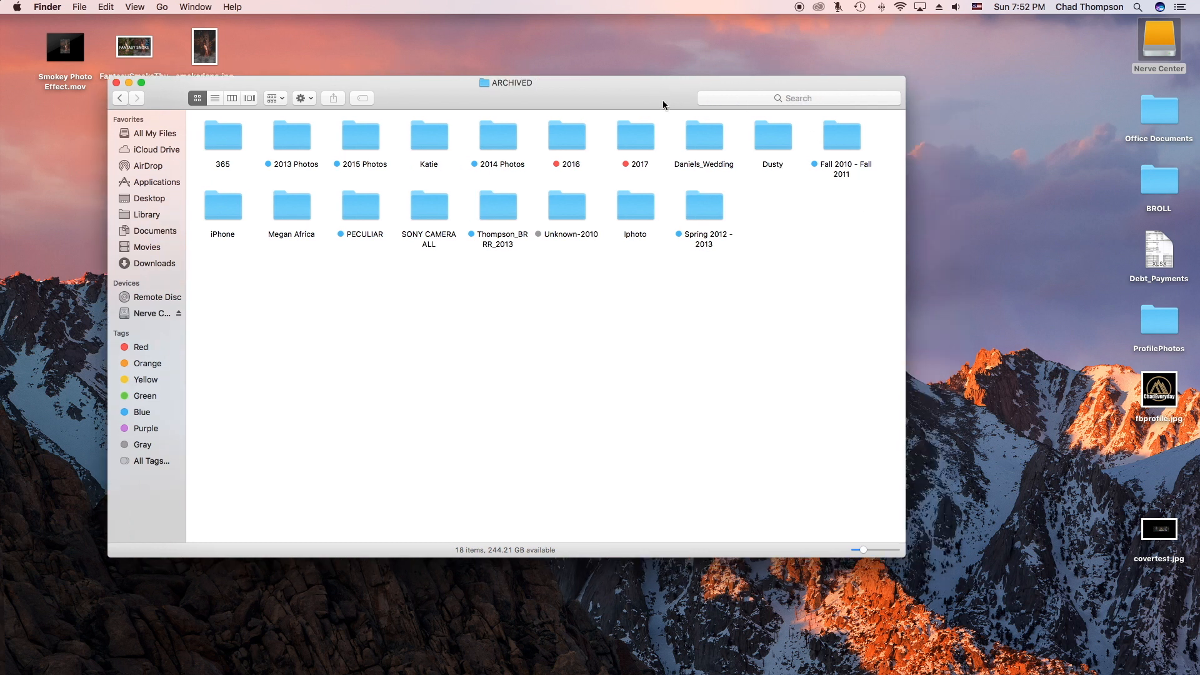
{"action": "left_click_drag", "start_coordinate": [912, 557], "coordinate": [1063, 570]}
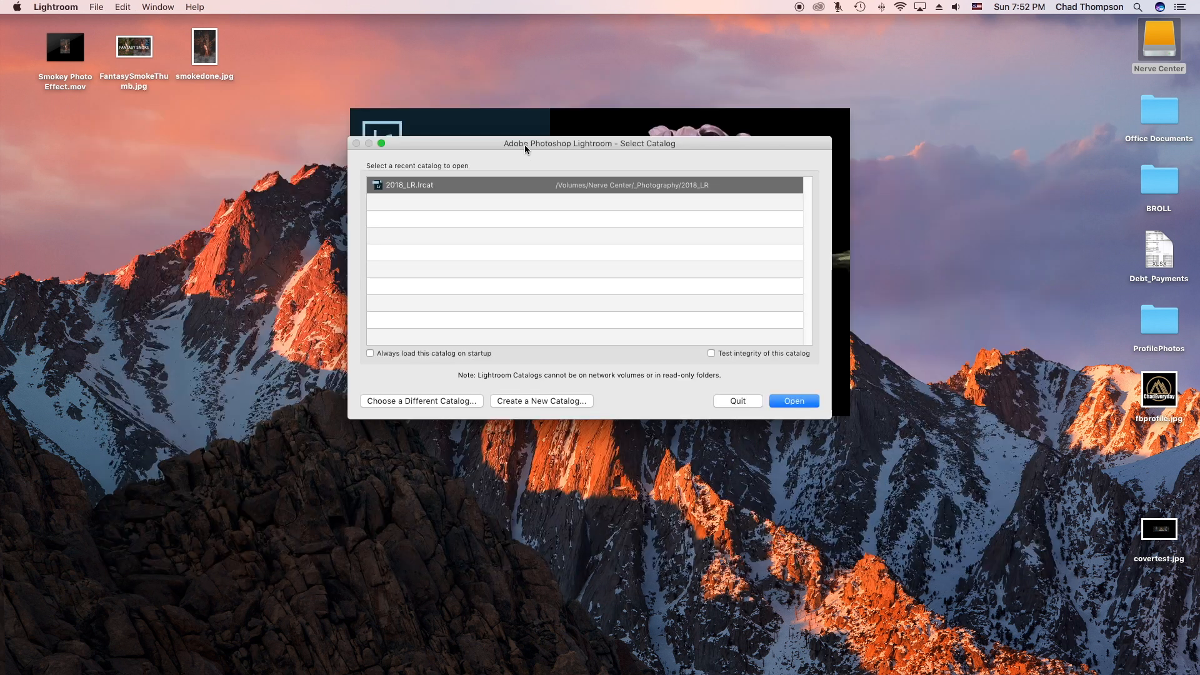
Create a new Lightroom catalog named LR_Tutorial in the _Photography folder.
{"action": "mouse_move", "coordinate": [518, 148]}
{"action": "left_mouse_down"}
{"action": "mouse_move", "coordinate": [525, 120]}
{"action": "mouse_move", "coordinate": [519, 147]}
{"action": "left_mouse_up"}
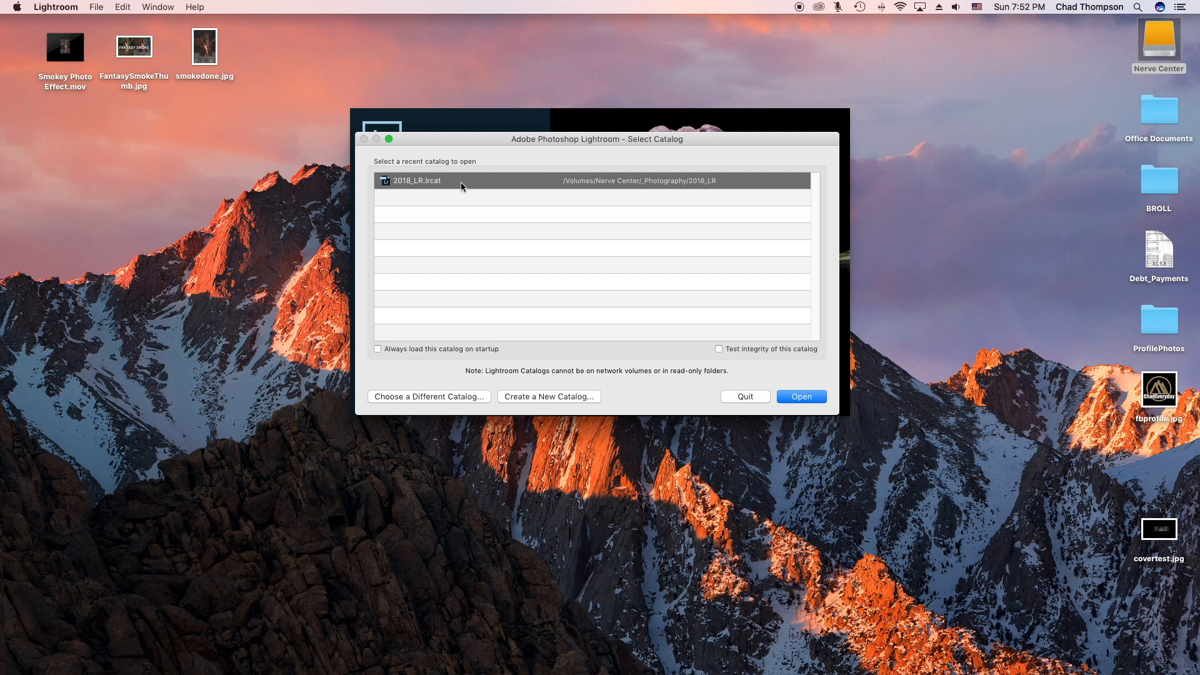
{"action": "left_click", "coordinate": [532, 396]}
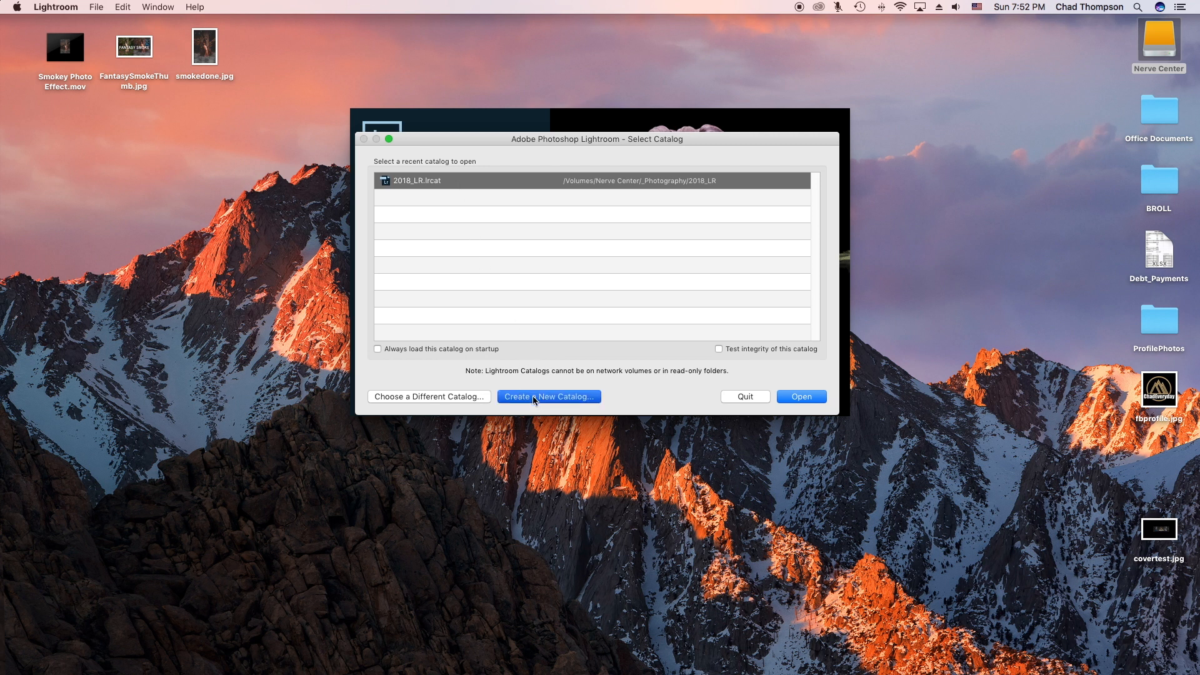
{"action": "type", "text": "LR_Tutorial"}
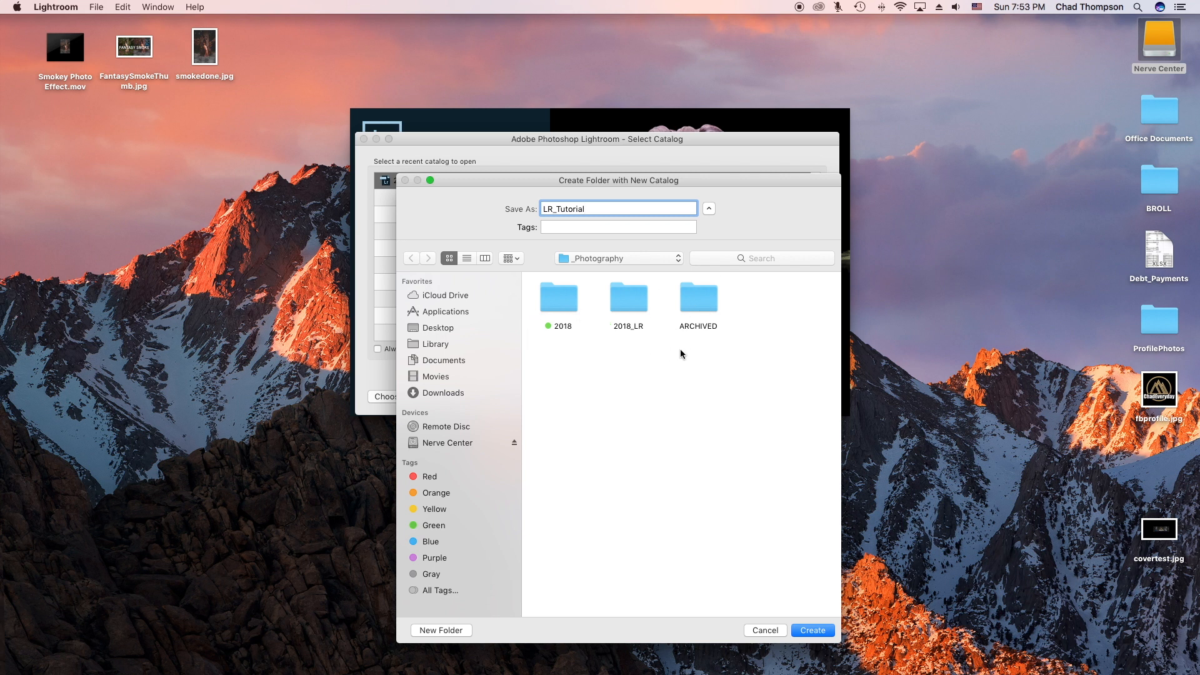
{"action": "left_click", "coordinate": [811, 630]}
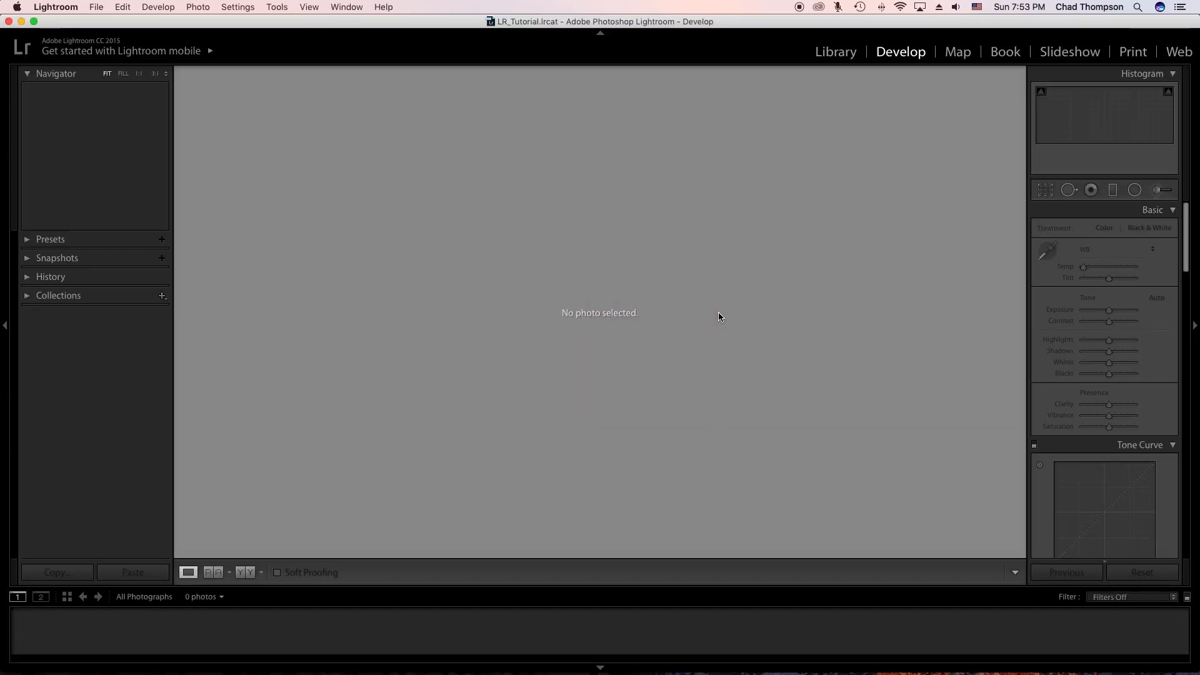
Switch to the Library module and start importing photos and video.
{"action": "left_click", "coordinate": [836, 52]}
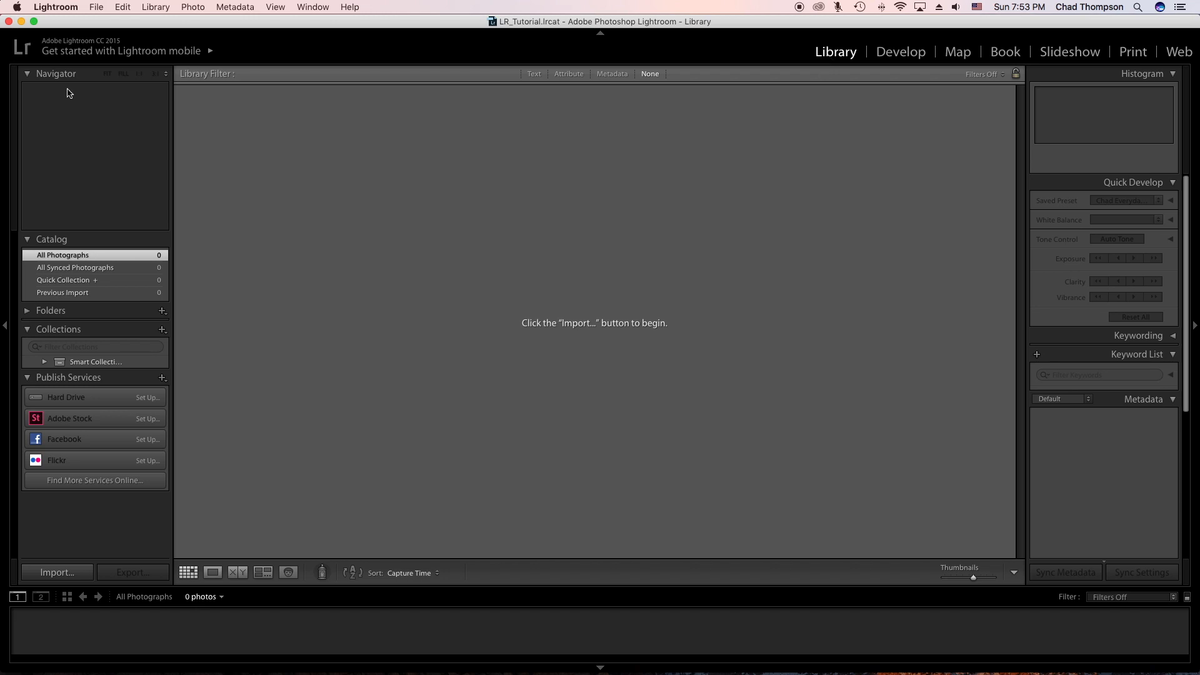
{"action": "left_click", "coordinate": [94, 7]}
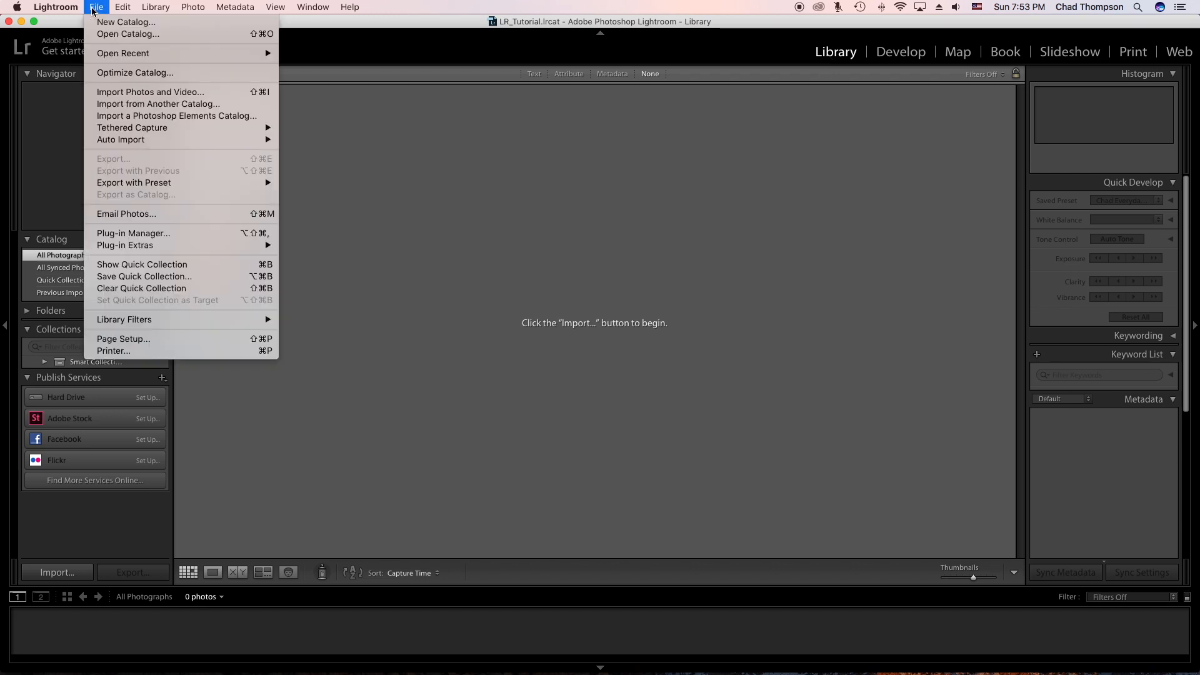
{"action": "left_click", "coordinate": [145, 93]}
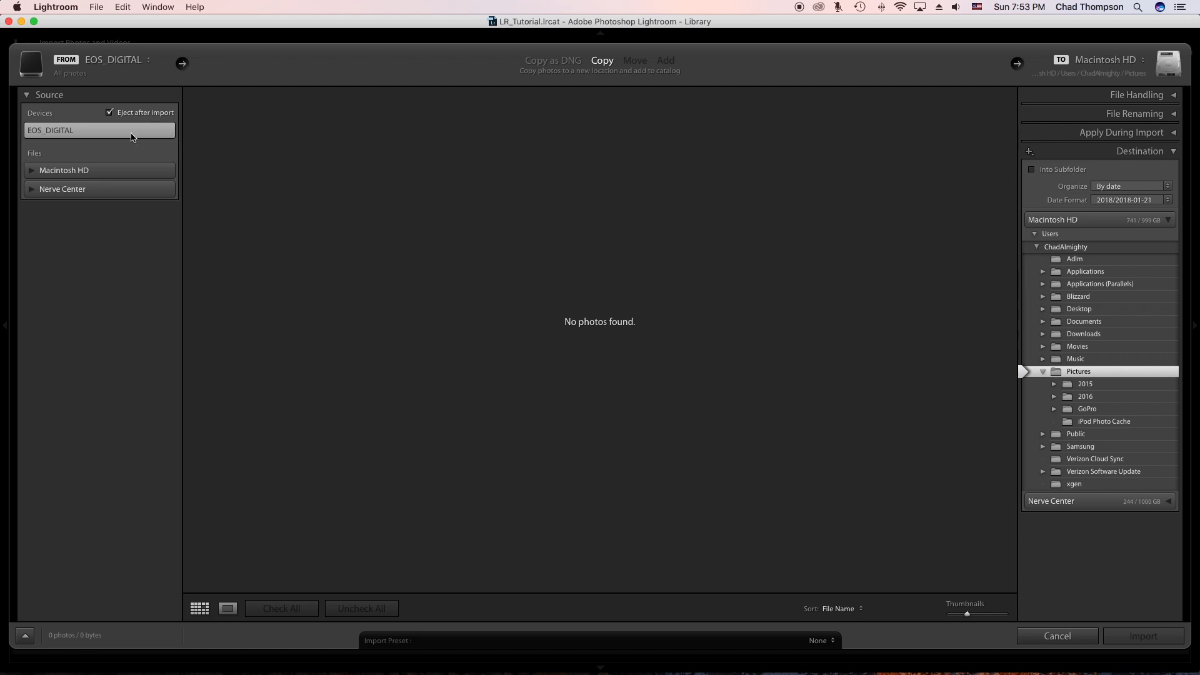
Import all photos from the BRRR_2013 folder inside _Photography/ARCHIVED on Nerve Center, adding them without moving the files.
{"action": "left_click", "coordinate": [30, 189]}
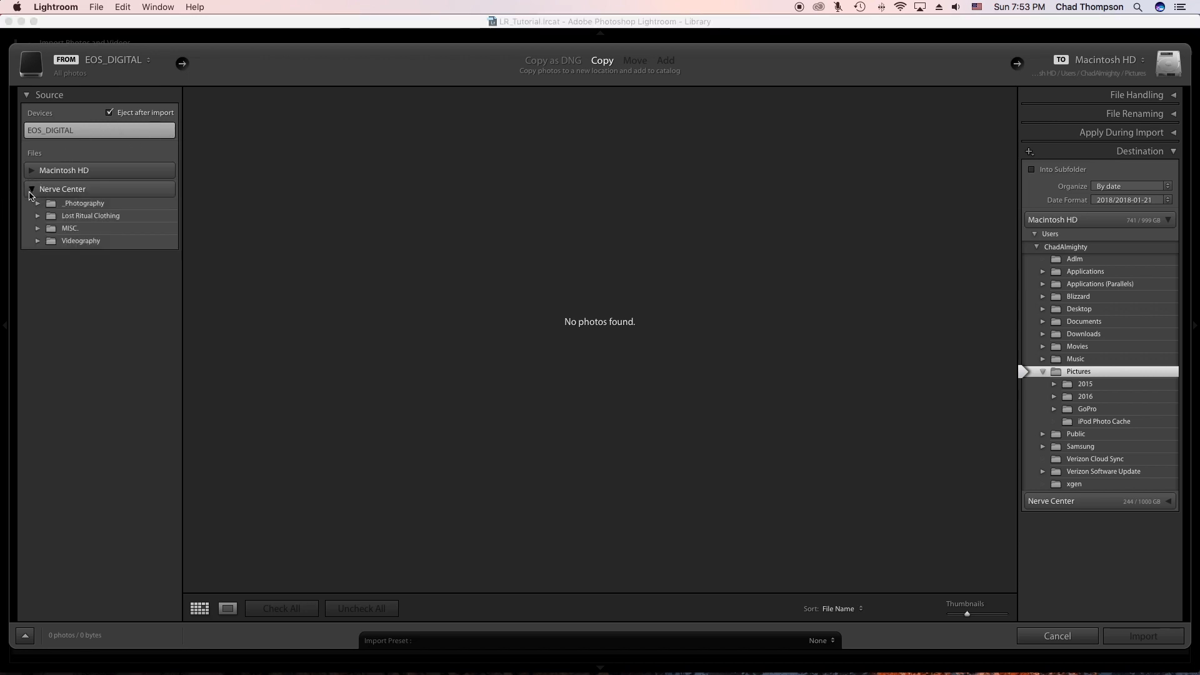
{"action": "left_click", "coordinate": [37, 204]}
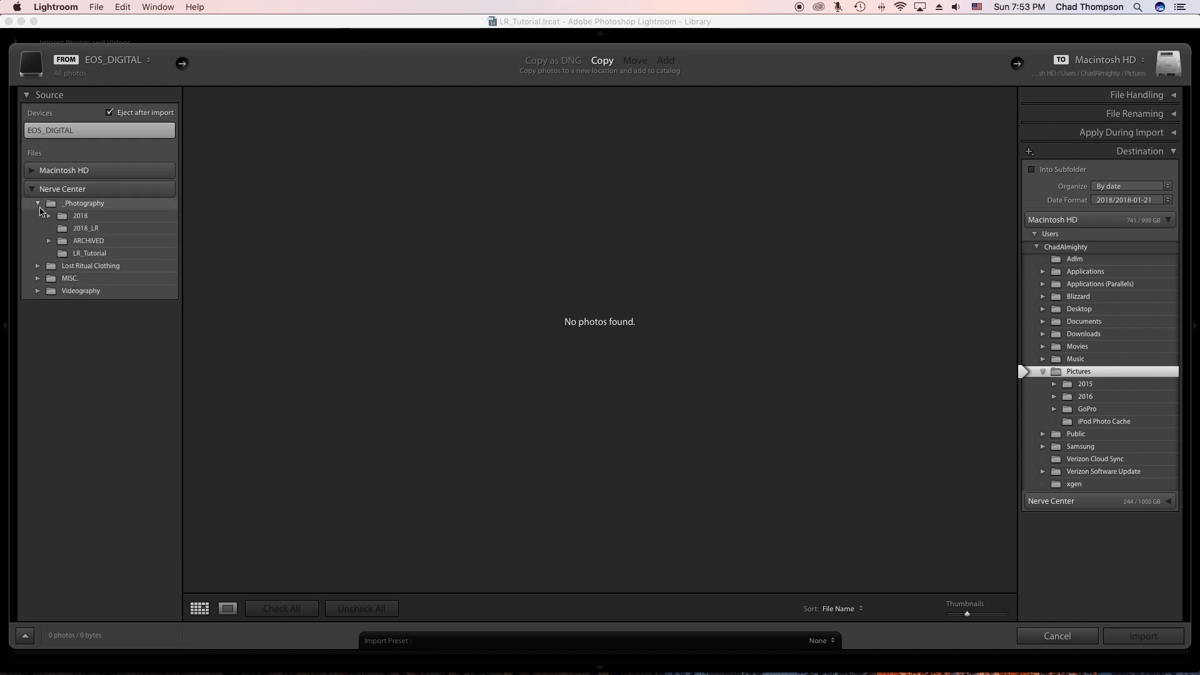
{"action": "left_click", "coordinate": [49, 242]}
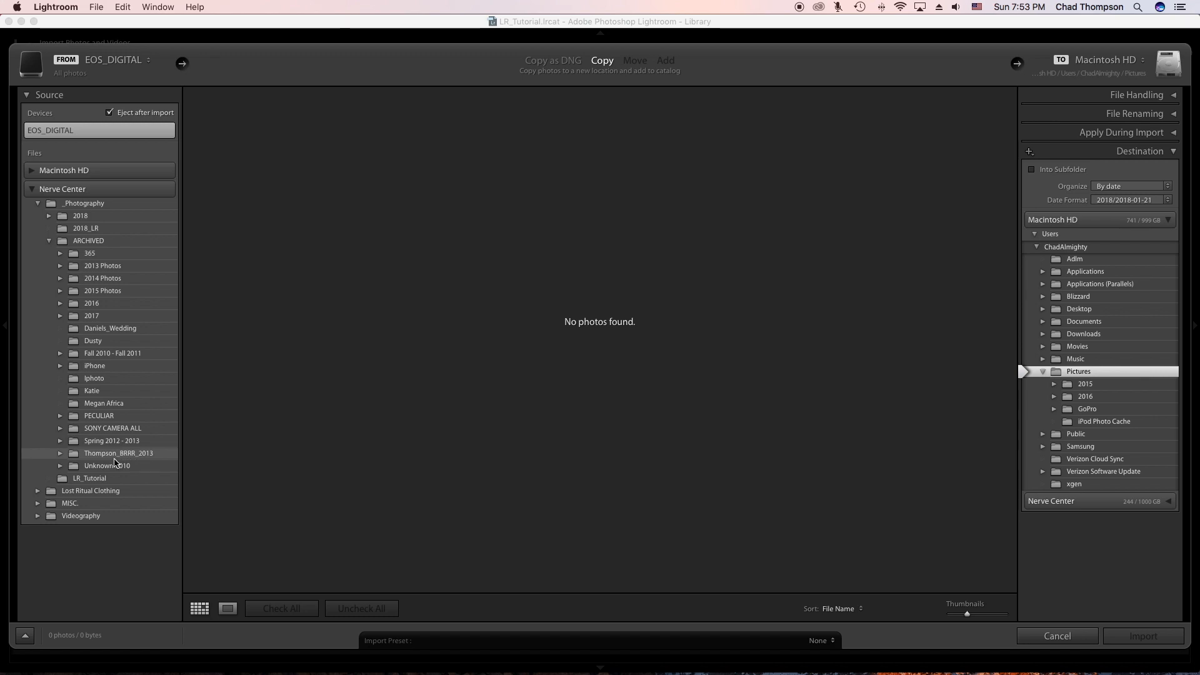
{"action": "left_click", "coordinate": [133, 454]}
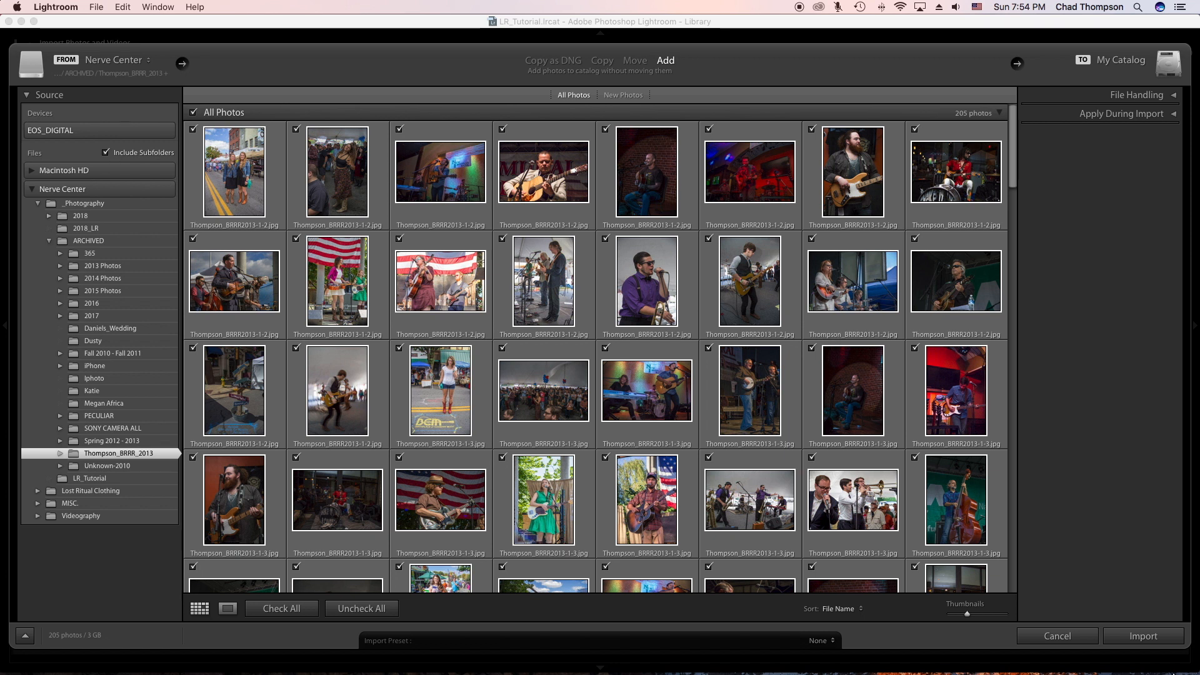
{"action": "left_click", "coordinate": [1143, 636]}
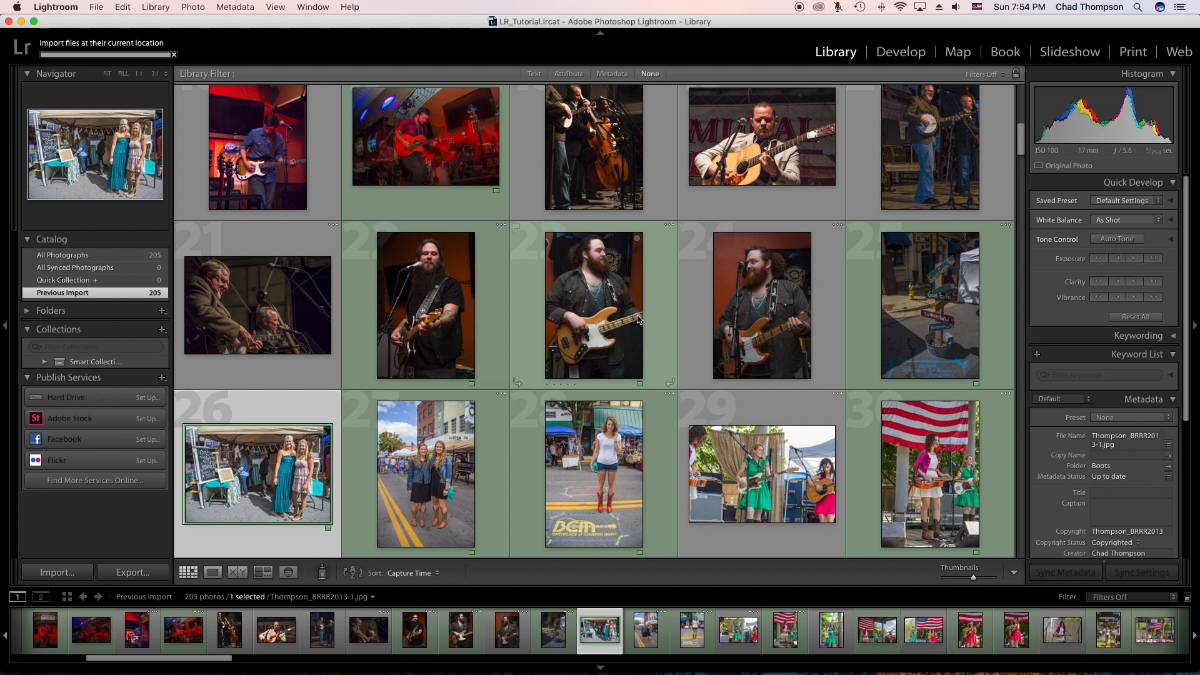
Assign a red colour label to photo 9, the dark crowd shot, and a green label to photo 4.
{"action": "scroll", "coordinate": [639, 295], "scroll_direction": "up", "scroll_amount": 6}
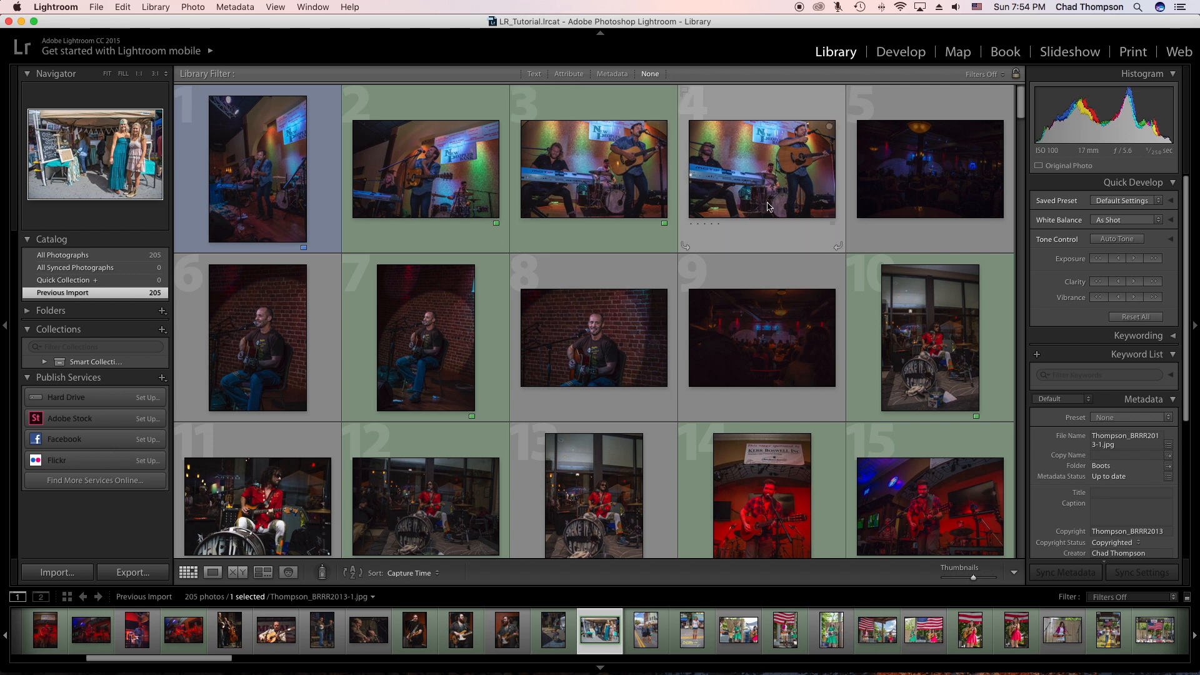
{"action": "left_click", "coordinate": [741, 287]}
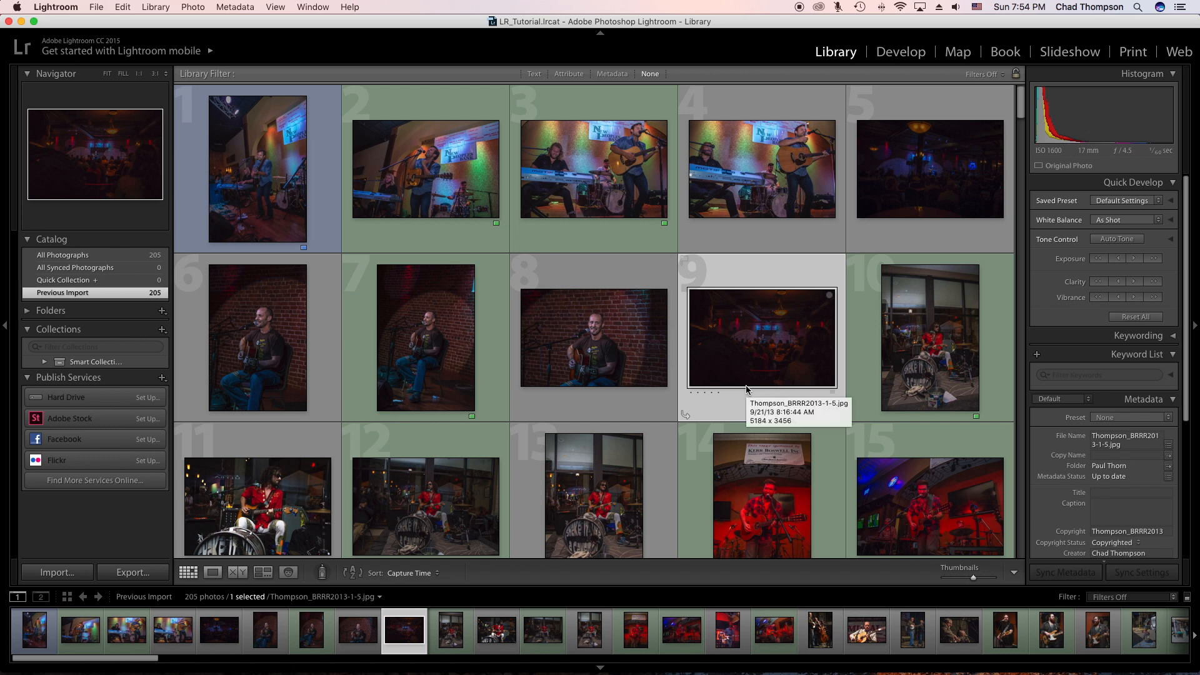
{"action": "key", "text": "6"}
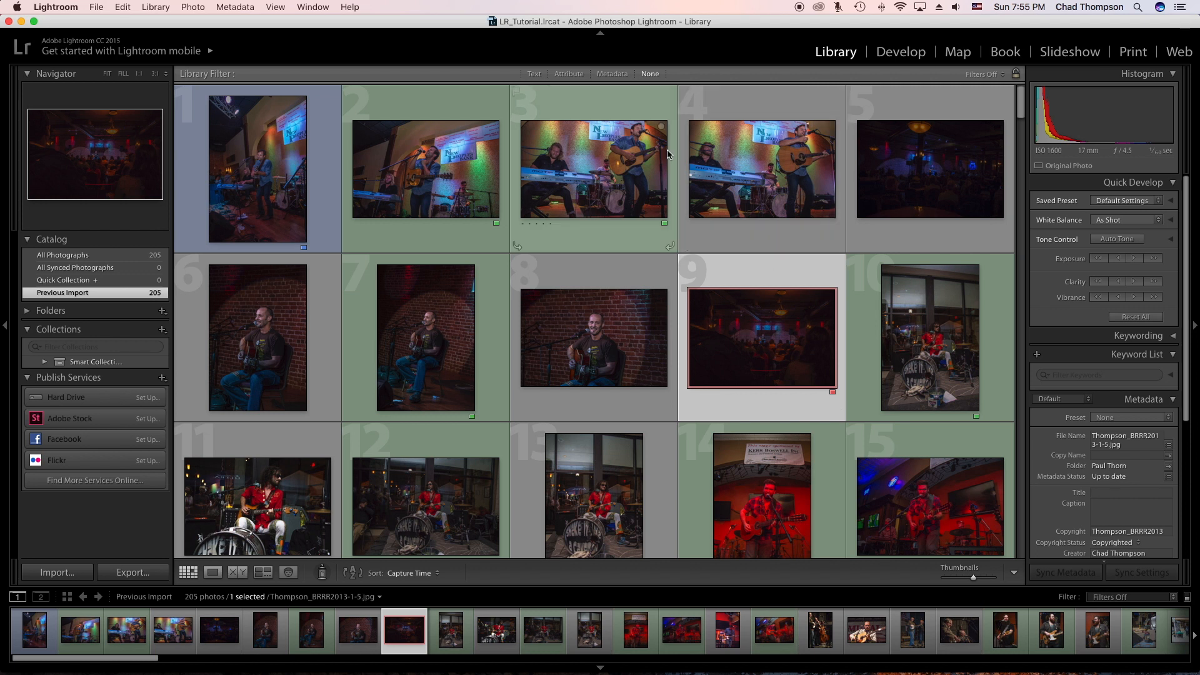
{"action": "left_click", "coordinate": [752, 107]}
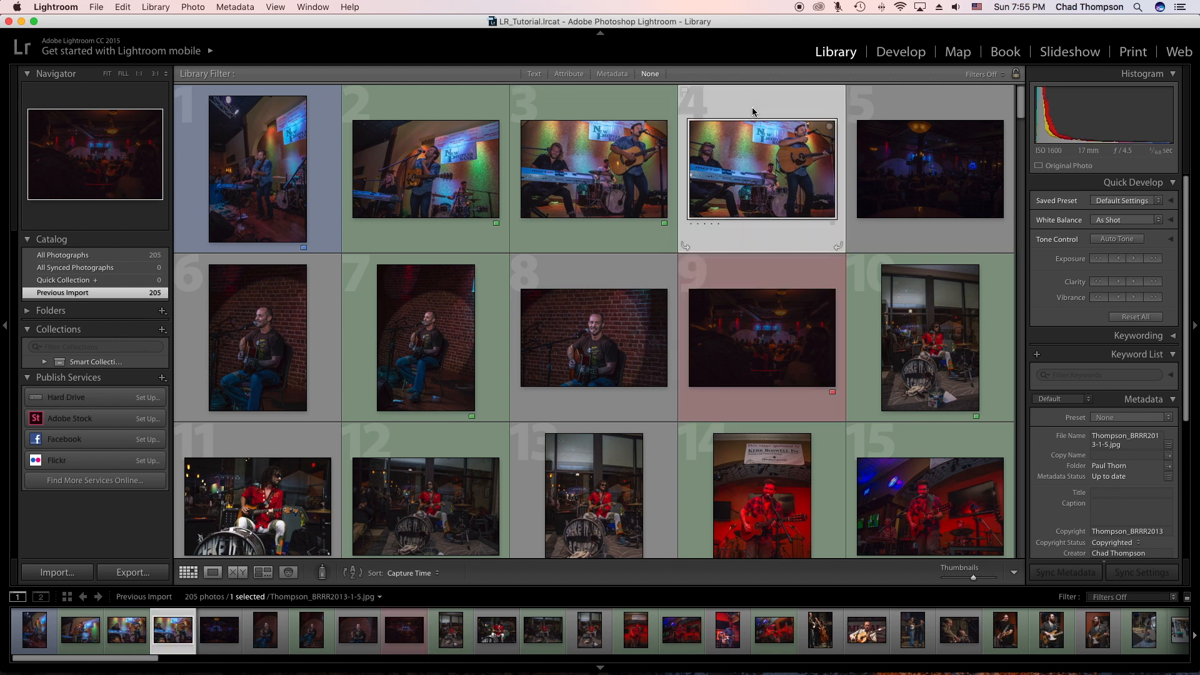
{"action": "key", "text": "8"}
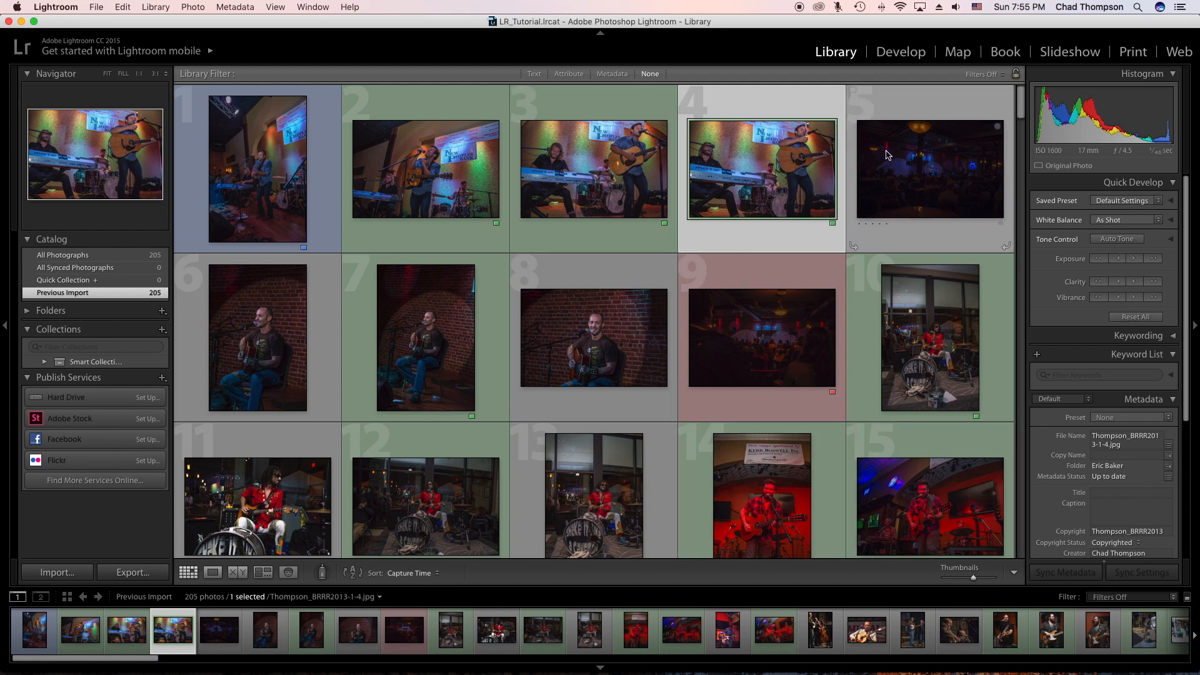
{"action": "left_click", "coordinate": [932, 118]}
Try blue and yellow colour labels on photo 19, the guitarist in the light suit, and settle on red.
{"action": "scroll", "coordinate": [748, 281], "scroll_direction": "down", "scroll_amount": 5}
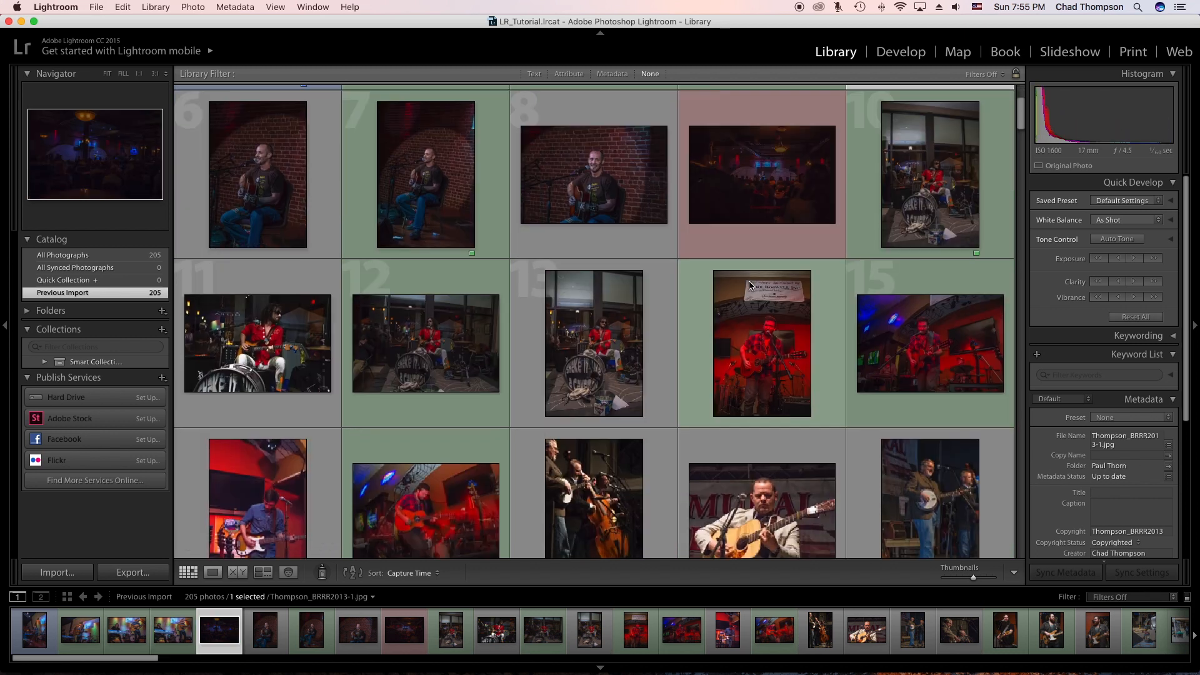
{"action": "scroll", "coordinate": [749, 281], "scroll_direction": "down", "scroll_amount": 2}
{"action": "left_click", "coordinate": [757, 252]}
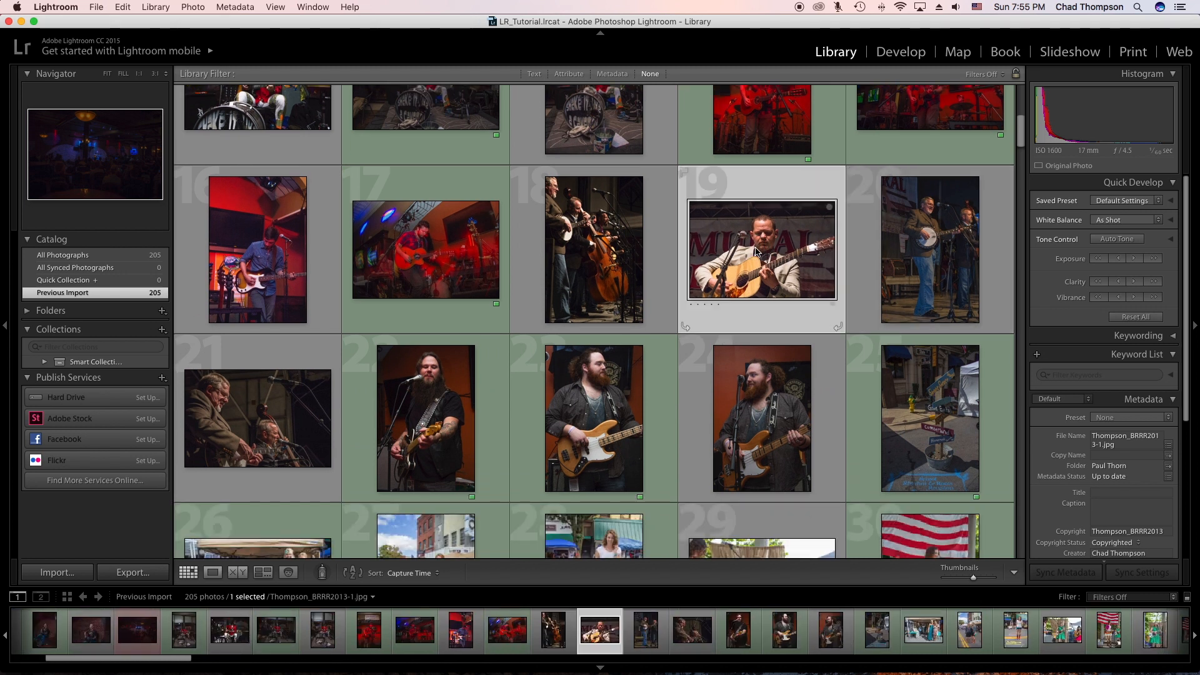
{"action": "key", "text": "9"}
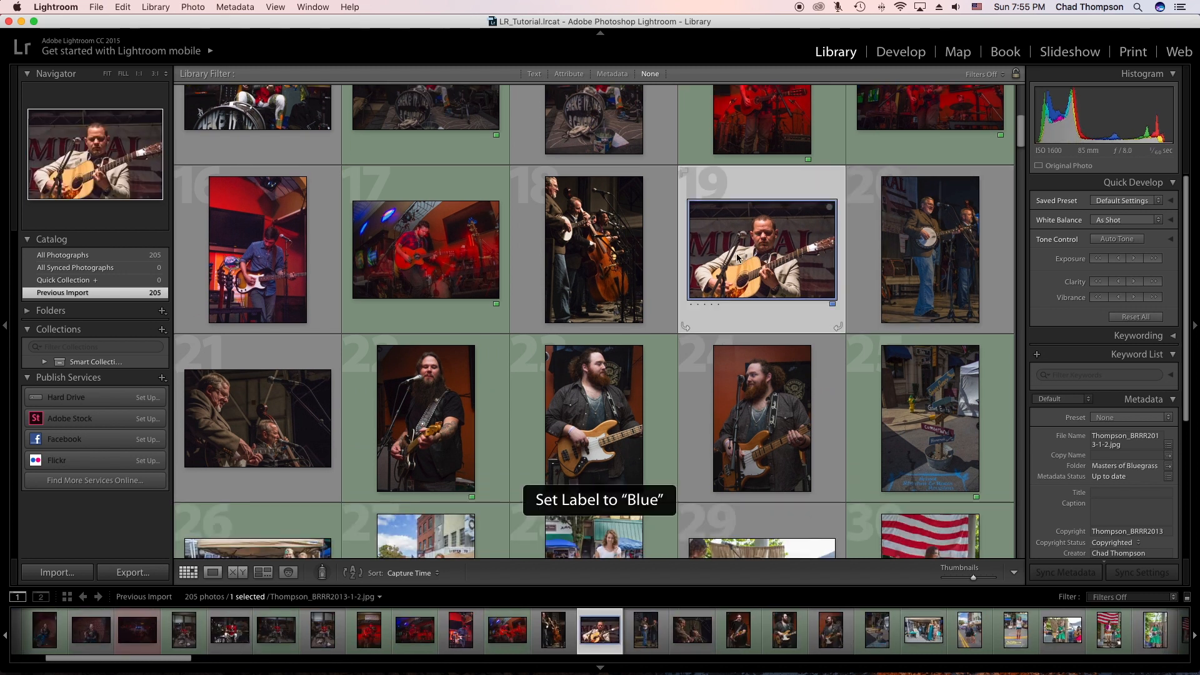
{"action": "key", "text": "7"}
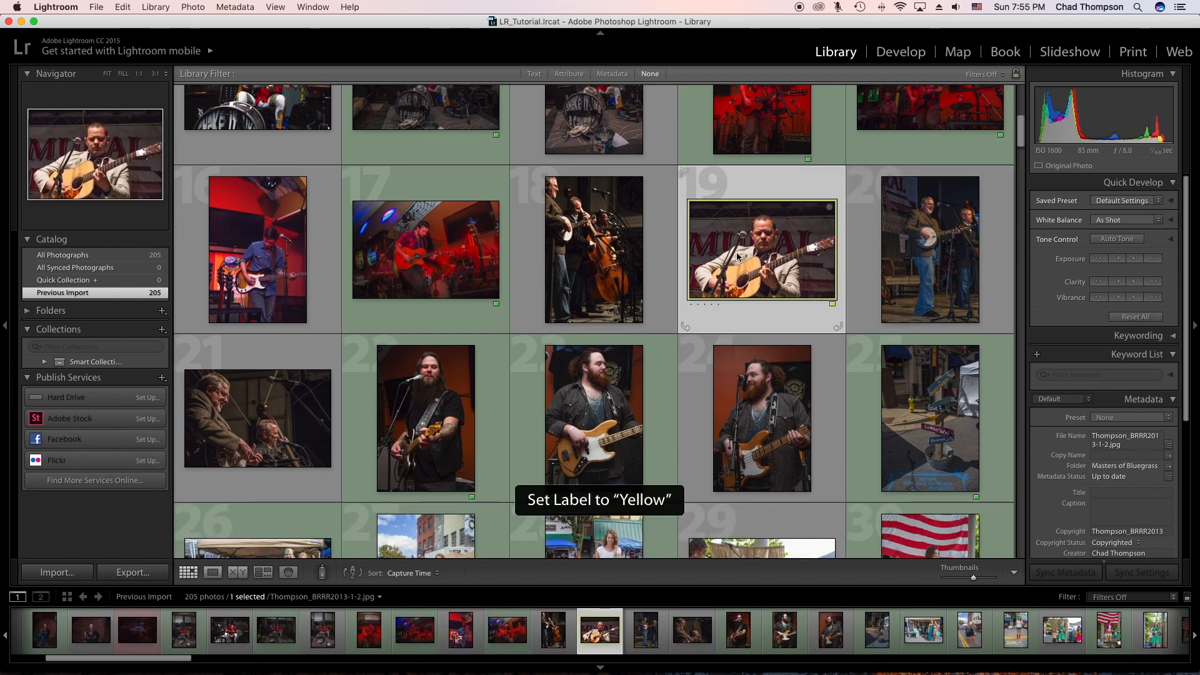
{"action": "key", "text": "6"}
Assign a red colour label to photo 39, the street performers in red and white.
{"action": "scroll", "coordinate": [714, 273], "scroll_direction": "down", "scroll_amount": 5}
{"action": "scroll", "coordinate": [714, 273], "scroll_direction": "down", "scroll_amount": 8}
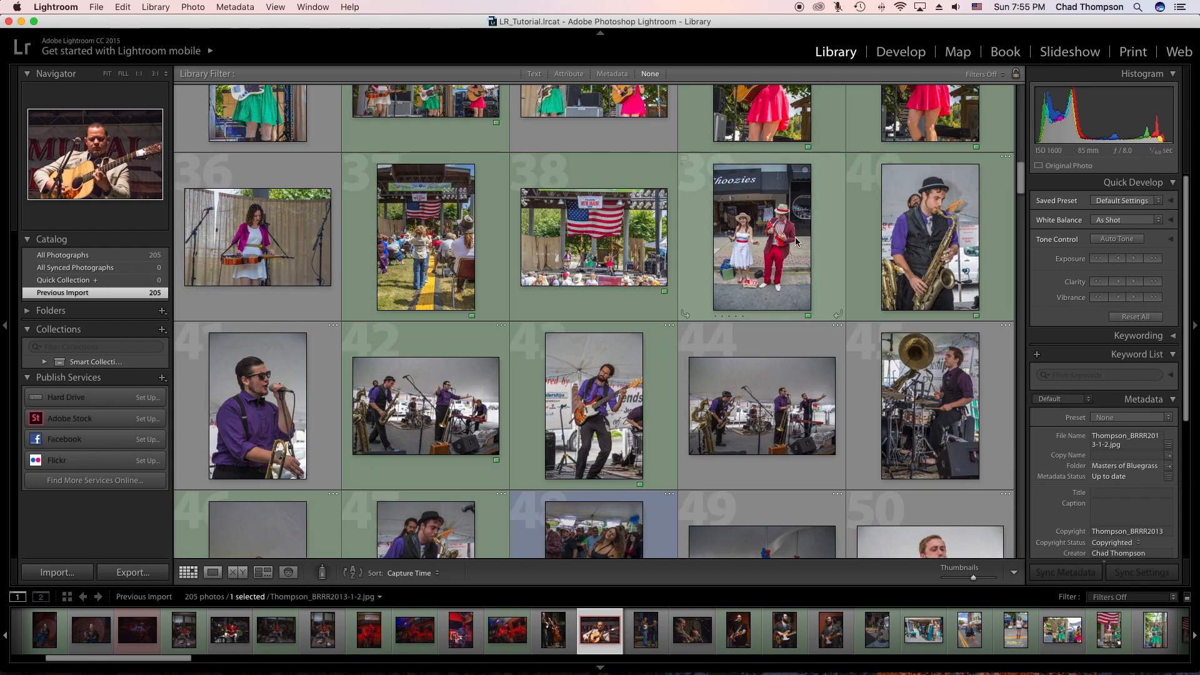
{"action": "left_click", "coordinate": [795, 242]}
{"action": "key", "text": "6"}
Assign red colour labels to photo 58, the long-haired guitarist, and photo 73, the brass and saxophone duo.
{"action": "scroll", "coordinate": [637, 281], "scroll_direction": "down", "scroll_amount": 5}
{"action": "scroll", "coordinate": [638, 281], "scroll_direction": "down", "scroll_amount": 6}
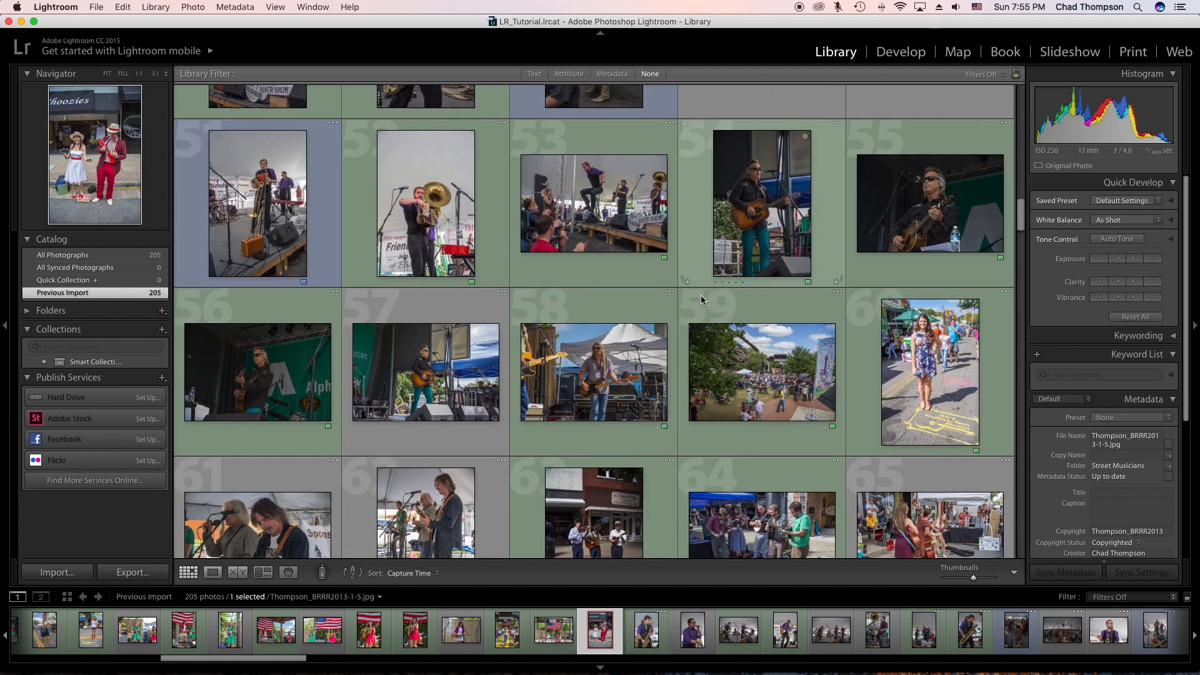
{"action": "scroll", "coordinate": [700, 295], "scroll_direction": "down", "scroll_amount": 3}
{"action": "left_click", "coordinate": [603, 303]}
{"action": "key", "text": "6"}
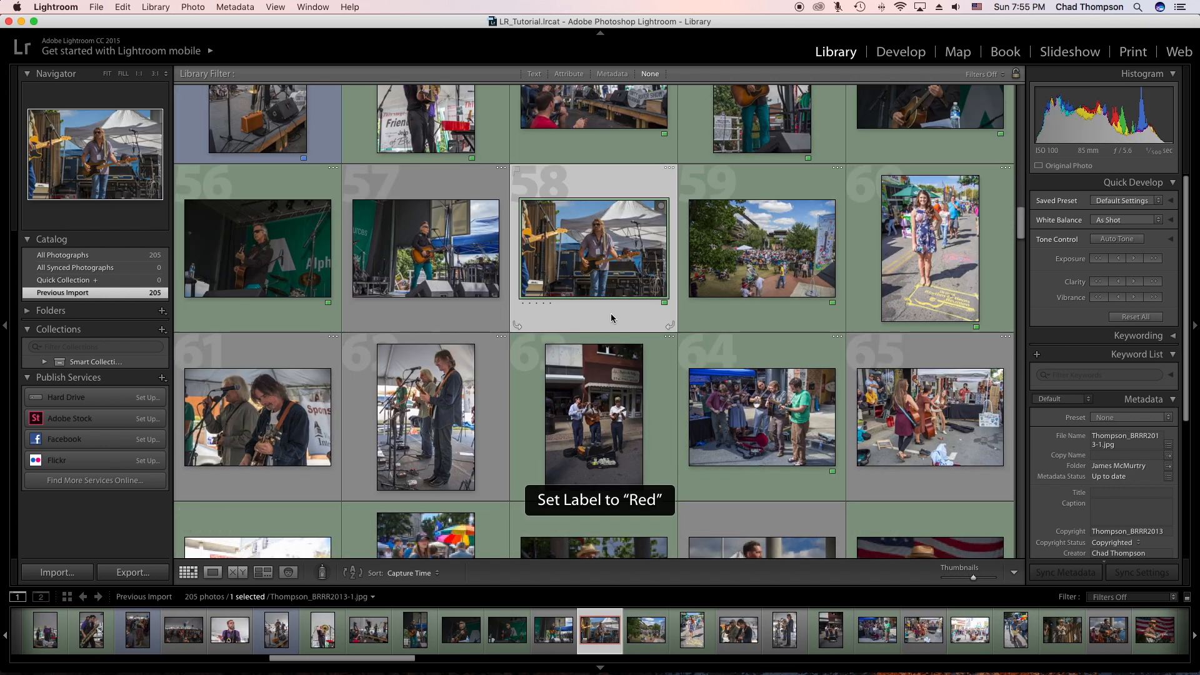
{"action": "scroll", "coordinate": [648, 370], "scroll_direction": "down", "scroll_amount": 6}
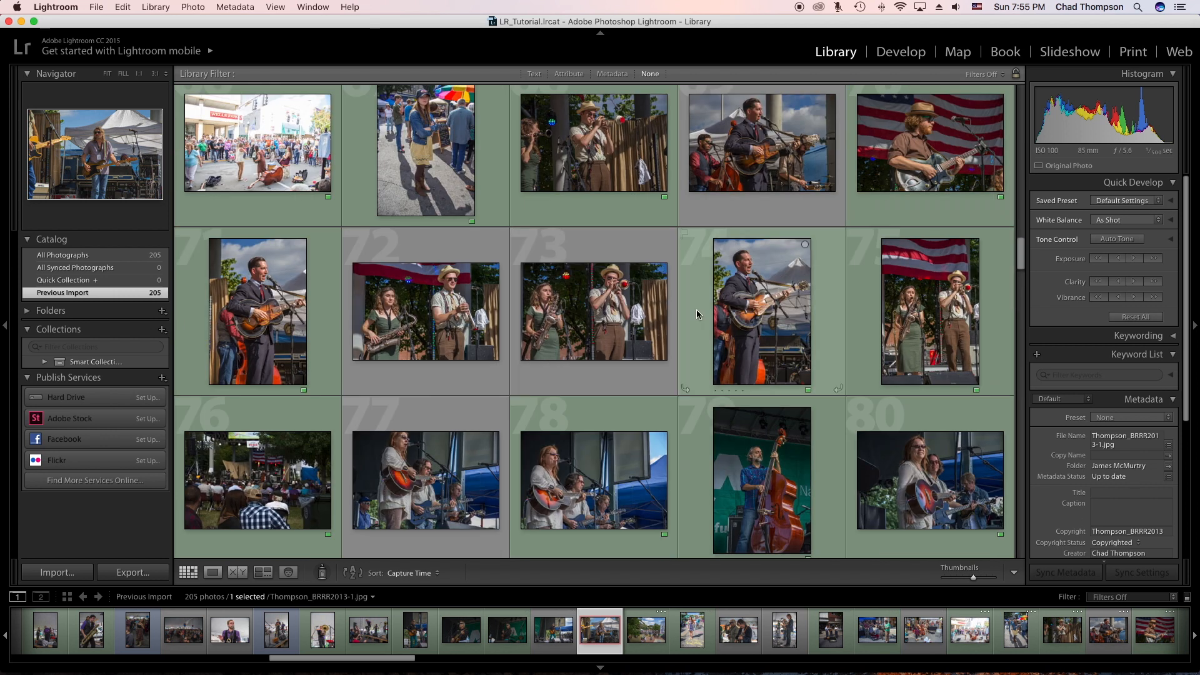
{"action": "left_click", "coordinate": [604, 327]}
{"action": "key", "text": "6"}
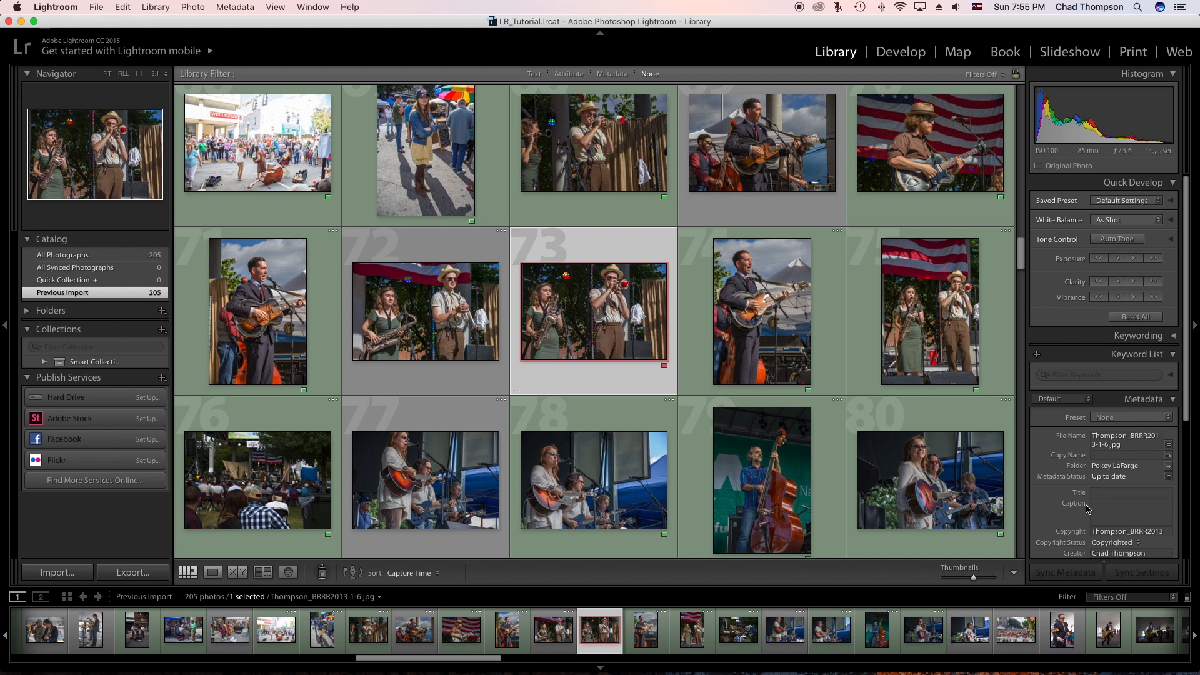
Show the attribute filter bar and filter the previous import to photos with a red colour label.
{"action": "left_click", "coordinate": [1110, 597]}
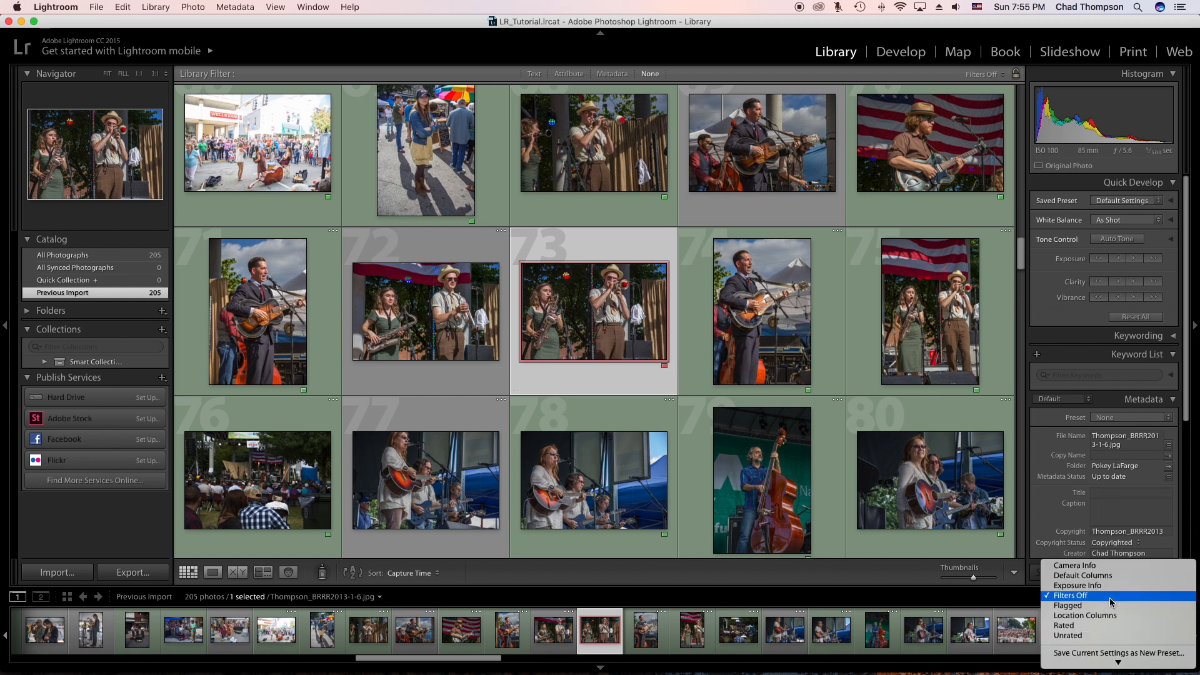
{"action": "left_click", "coordinate": [1109, 597]}
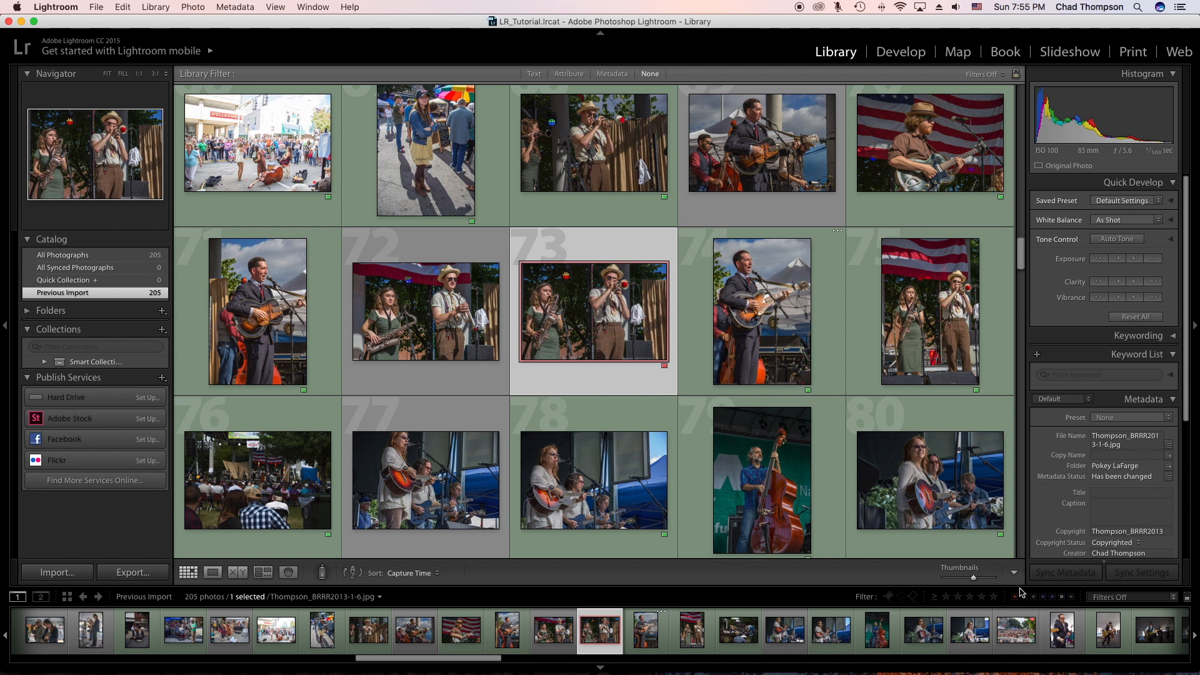
{"action": "key", "text": "super+l"}
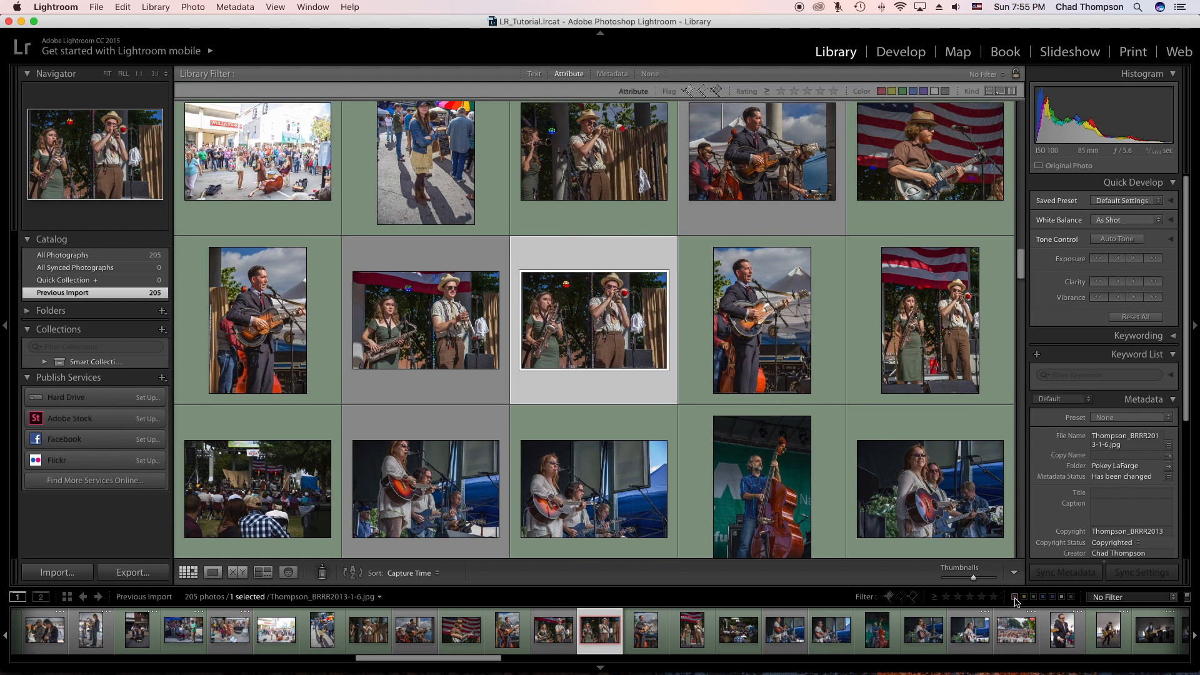
{"action": "scroll", "coordinate": [572, 172], "scroll_direction": "up", "scroll_amount": 3}
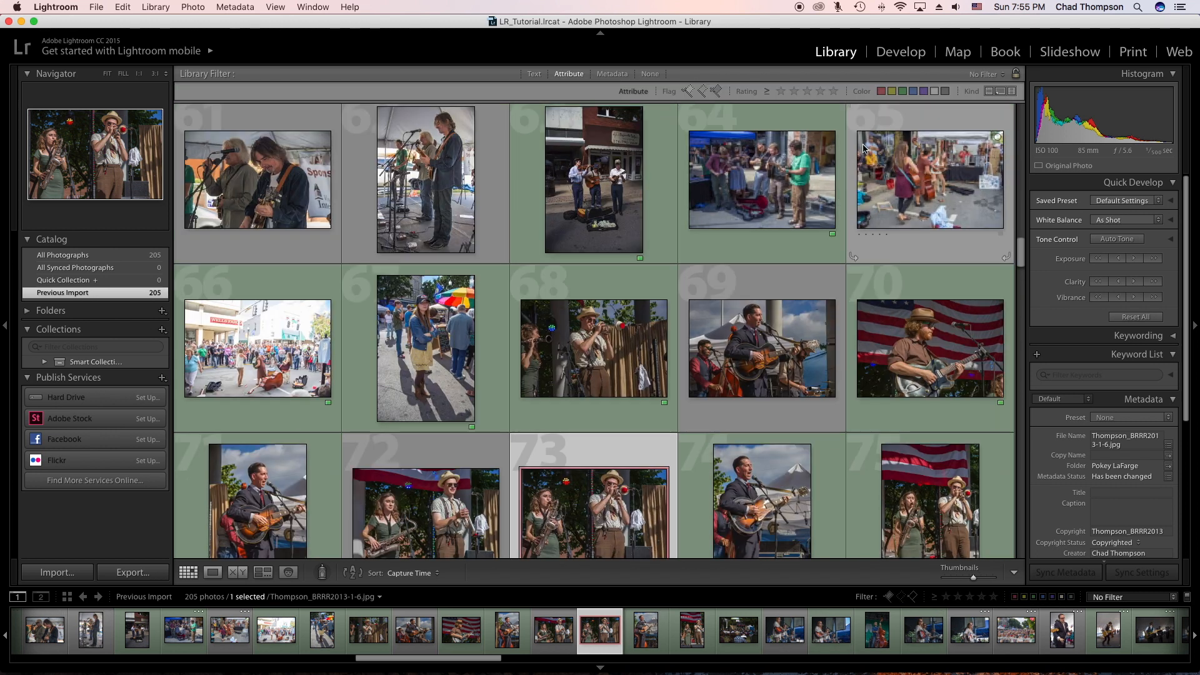
{"action": "left_click", "coordinate": [879, 92]}
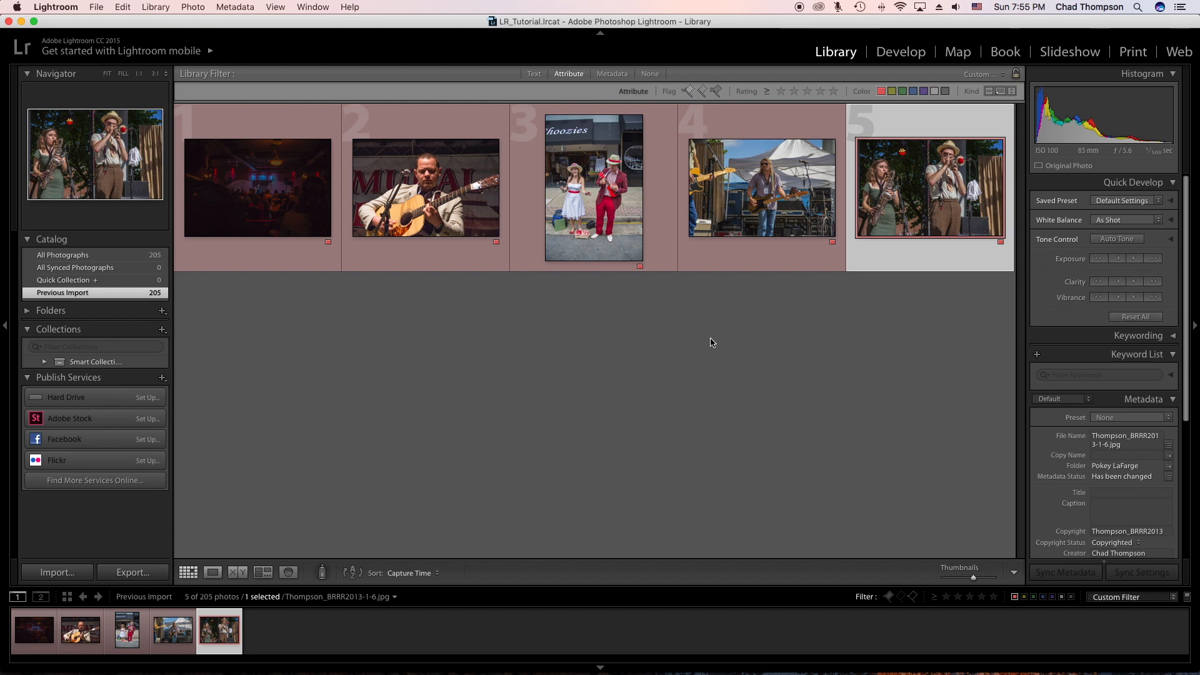
Select all the red-labelled photos and remove them from Lightroom without deleting them from disk.
{"action": "key", "text": "super+a"}
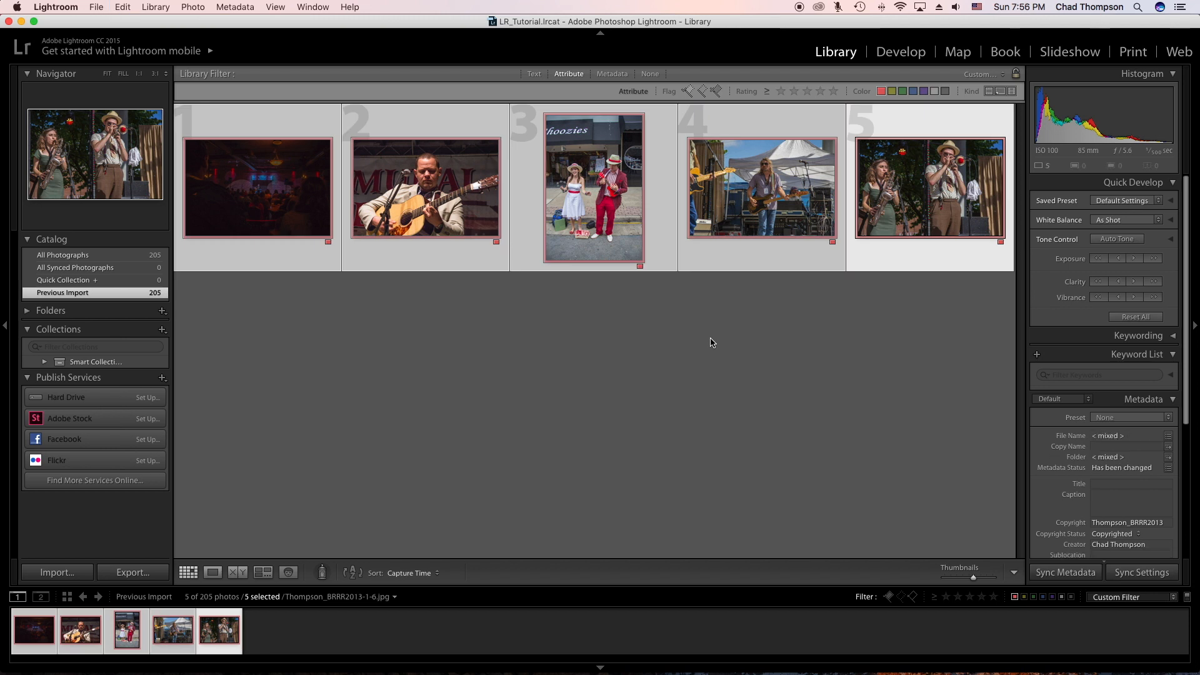
{"action": "key", "text": "BackSpace"}
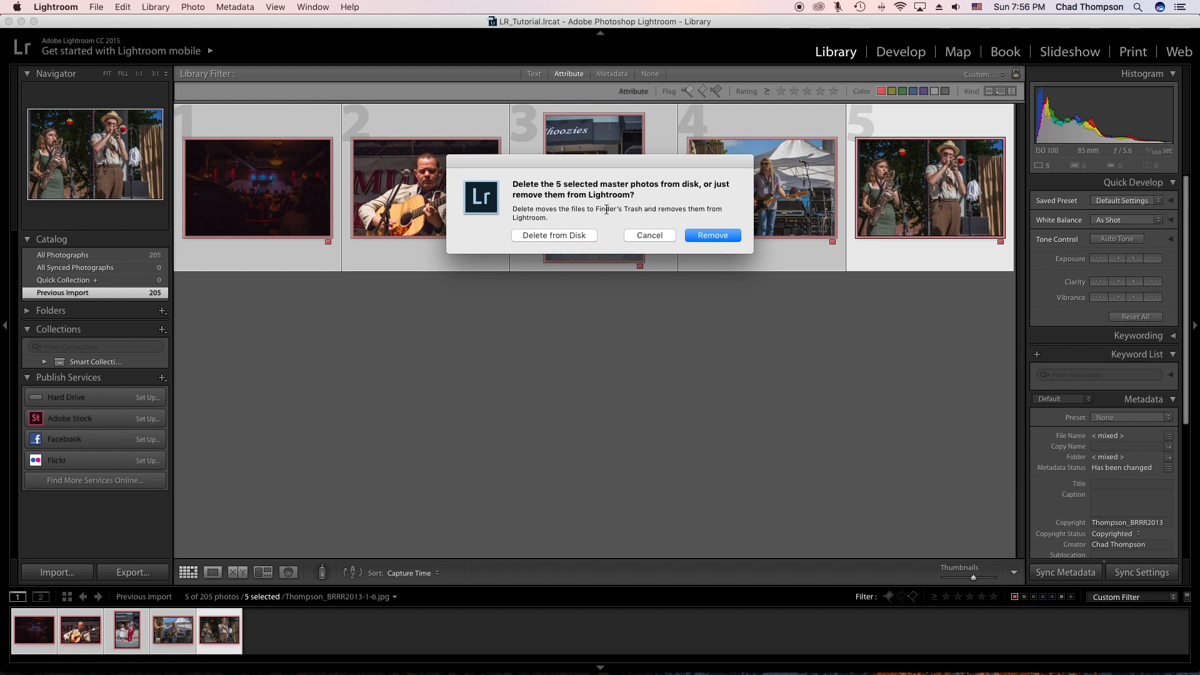
{"action": "left_click", "coordinate": [713, 235]}
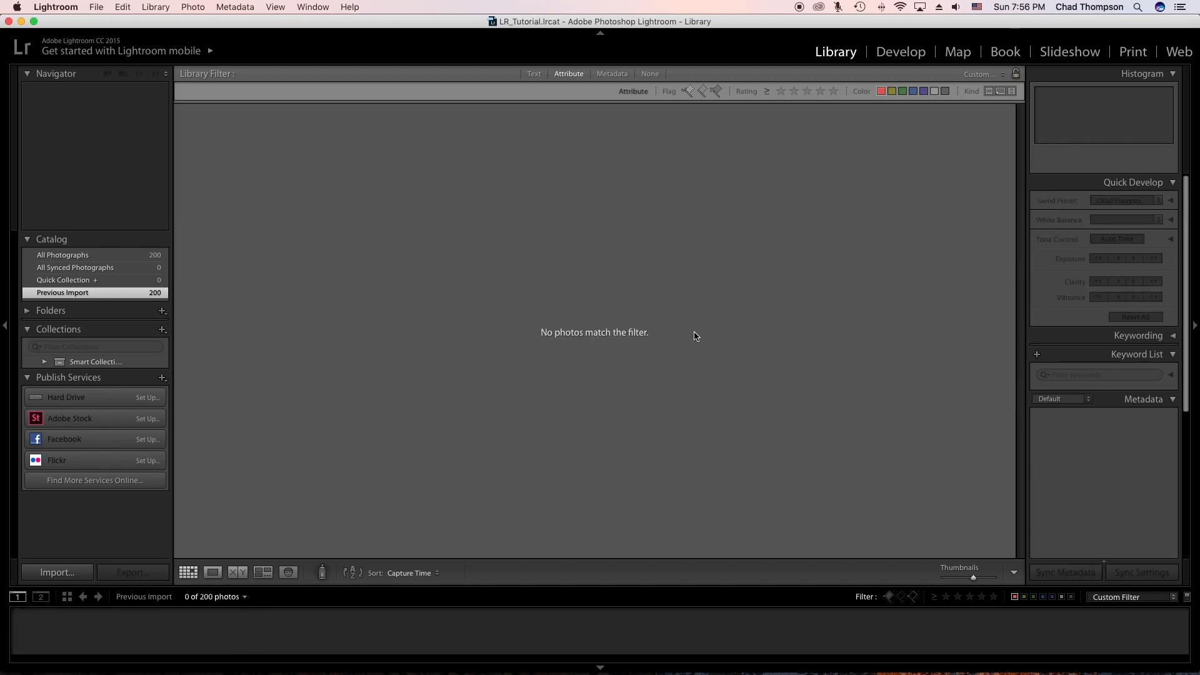
Clear the red label filter so the whole previous import is shown again.
{"action": "left_click", "coordinate": [882, 91]}
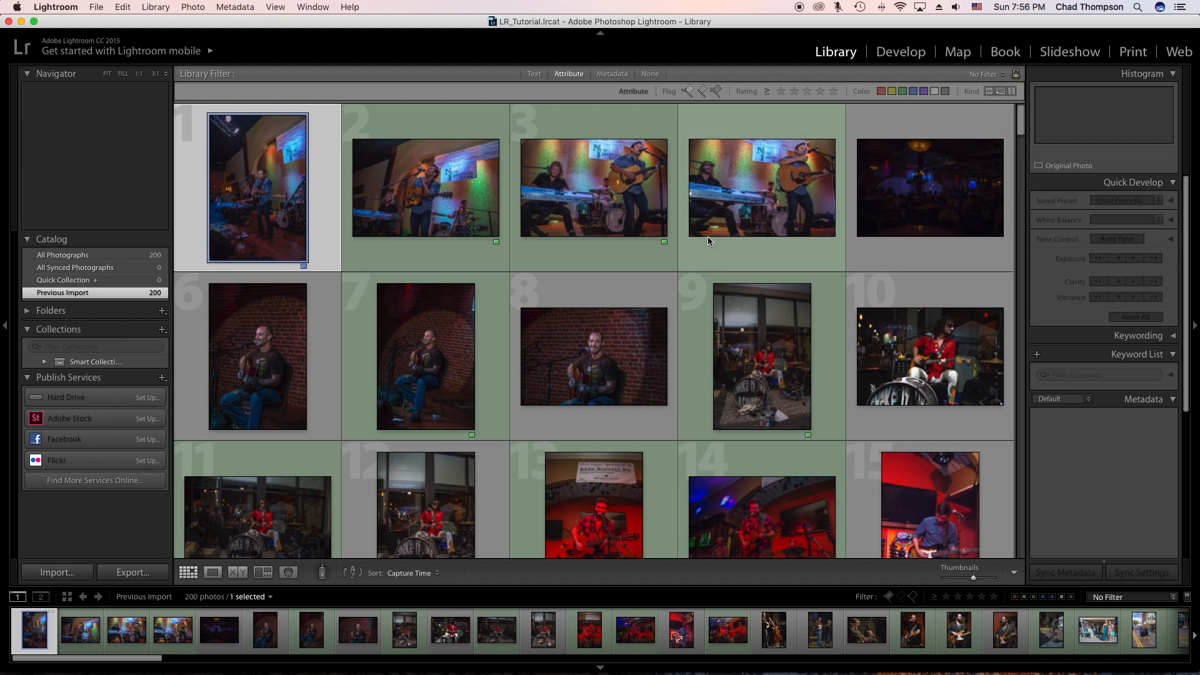
{"action": "left_click", "coordinate": [1131, 600]}
{"action": "left_click", "coordinate": [1131, 602]}
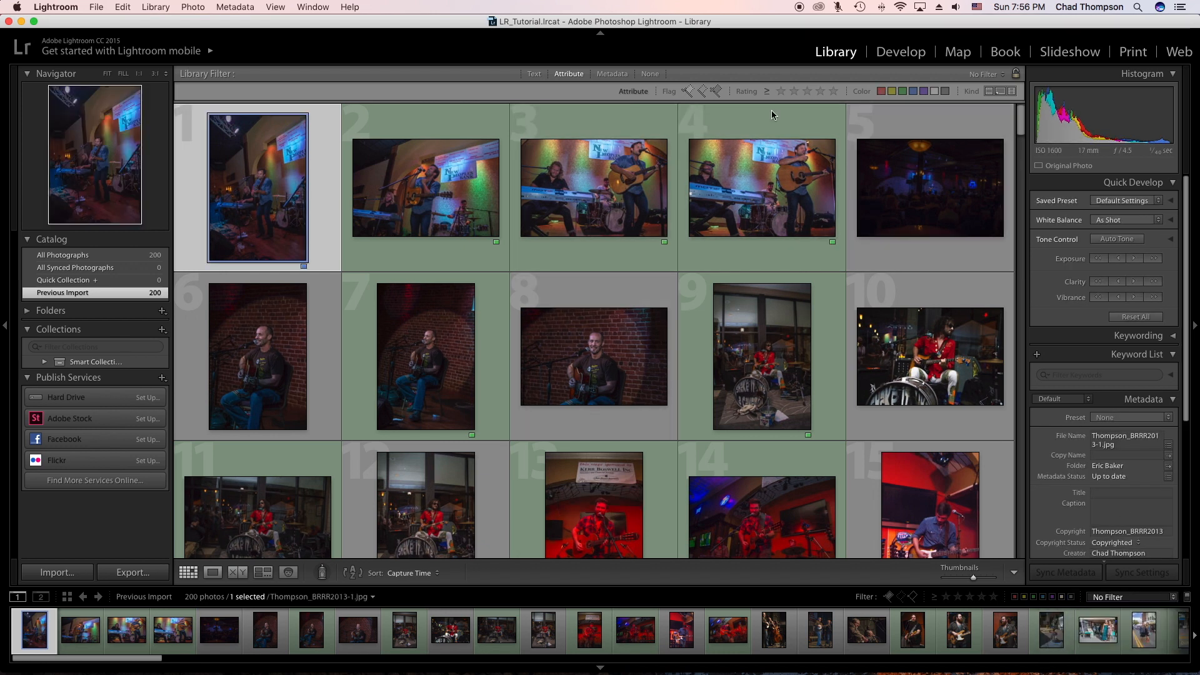
{"action": "left_click", "coordinate": [986, 75]}
{"action": "left_click", "coordinate": [983, 75]}
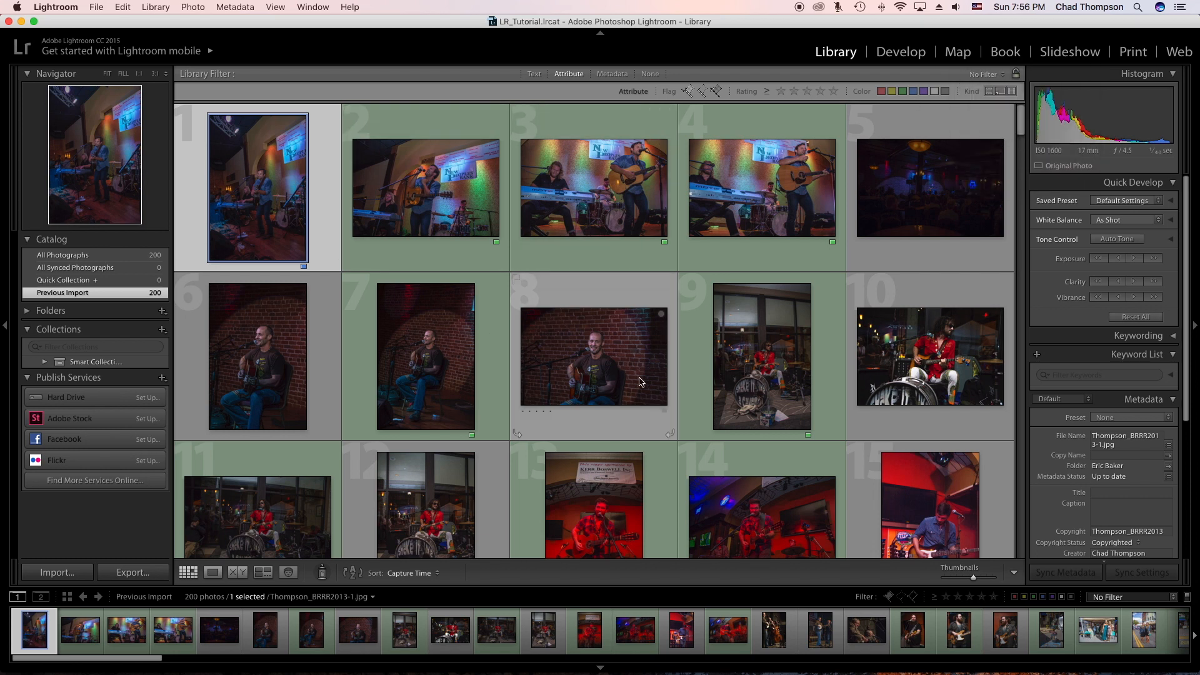
Filter the previous import to photos with a green colour label and select all of them.
{"action": "scroll", "coordinate": [623, 380], "scroll_direction": "down", "scroll_amount": 10}
{"action": "scroll", "coordinate": [623, 381], "scroll_direction": "up", "scroll_amount": 10}
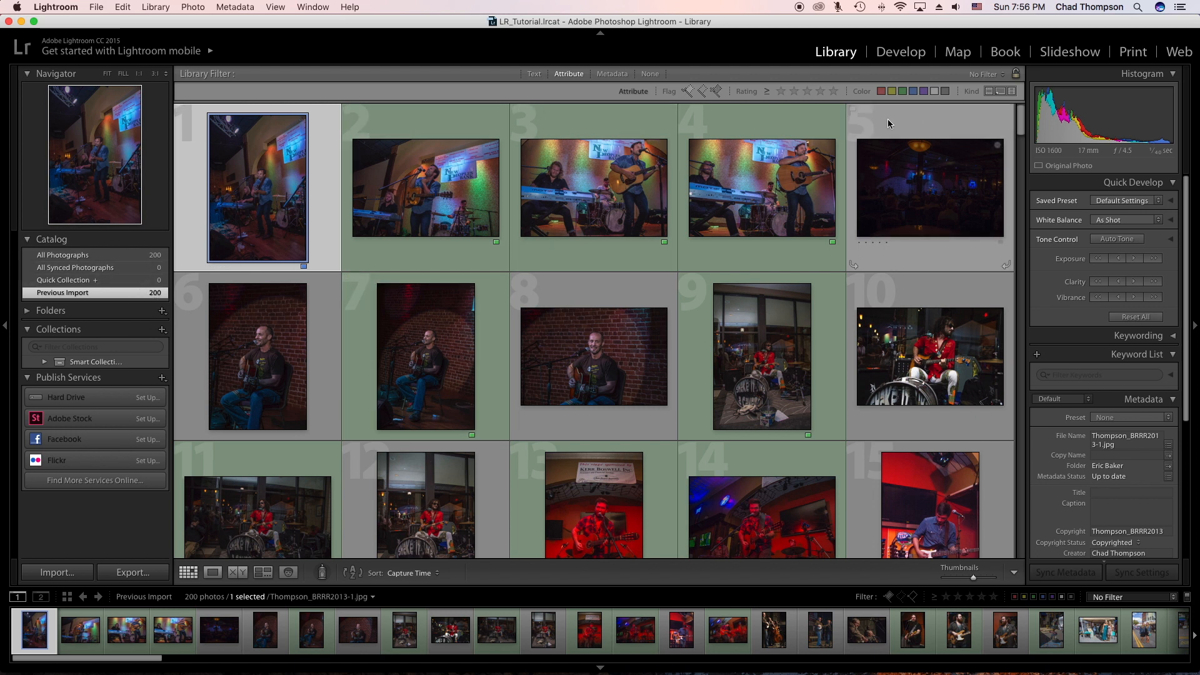
{"action": "scroll", "coordinate": [691, 241], "scroll_direction": "down", "scroll_amount": 15}
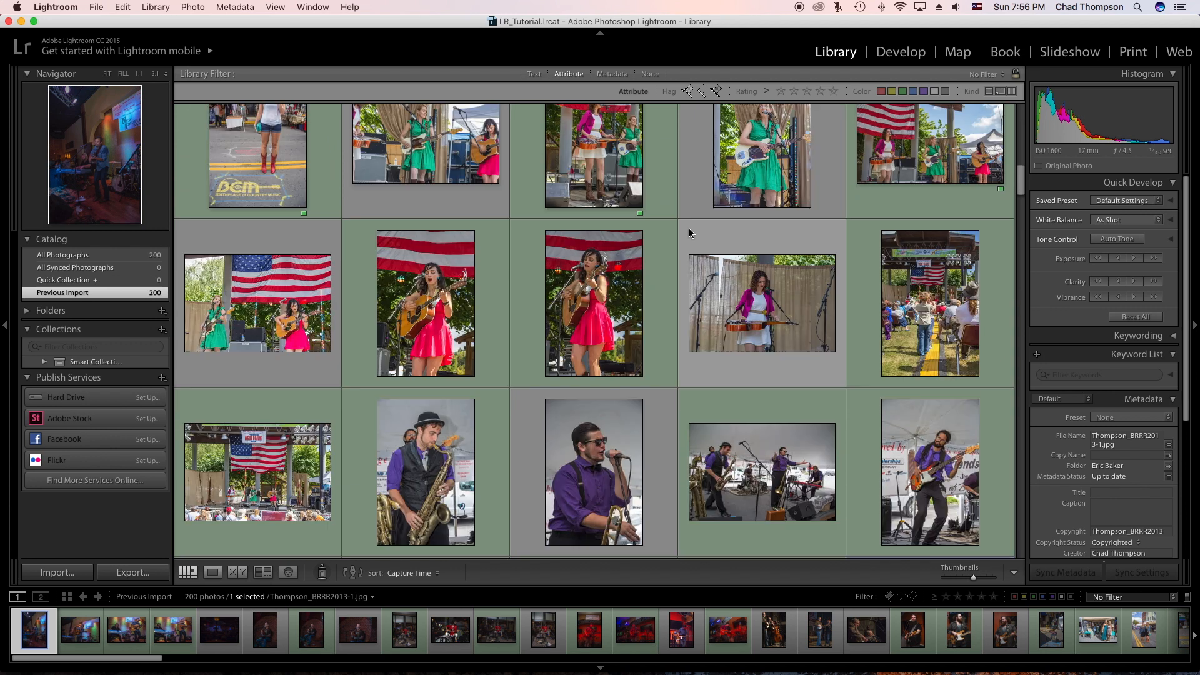
{"action": "scroll", "coordinate": [691, 233], "scroll_direction": "down", "scroll_amount": 5}
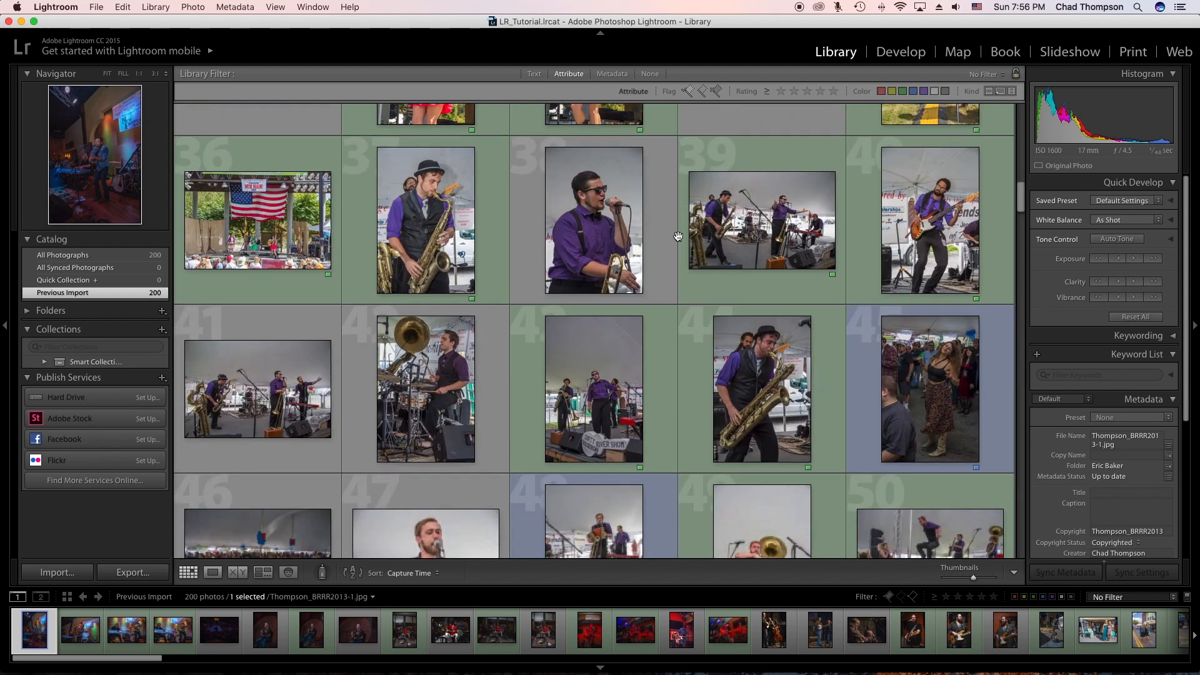
{"action": "left_click", "coordinate": [903, 91]}
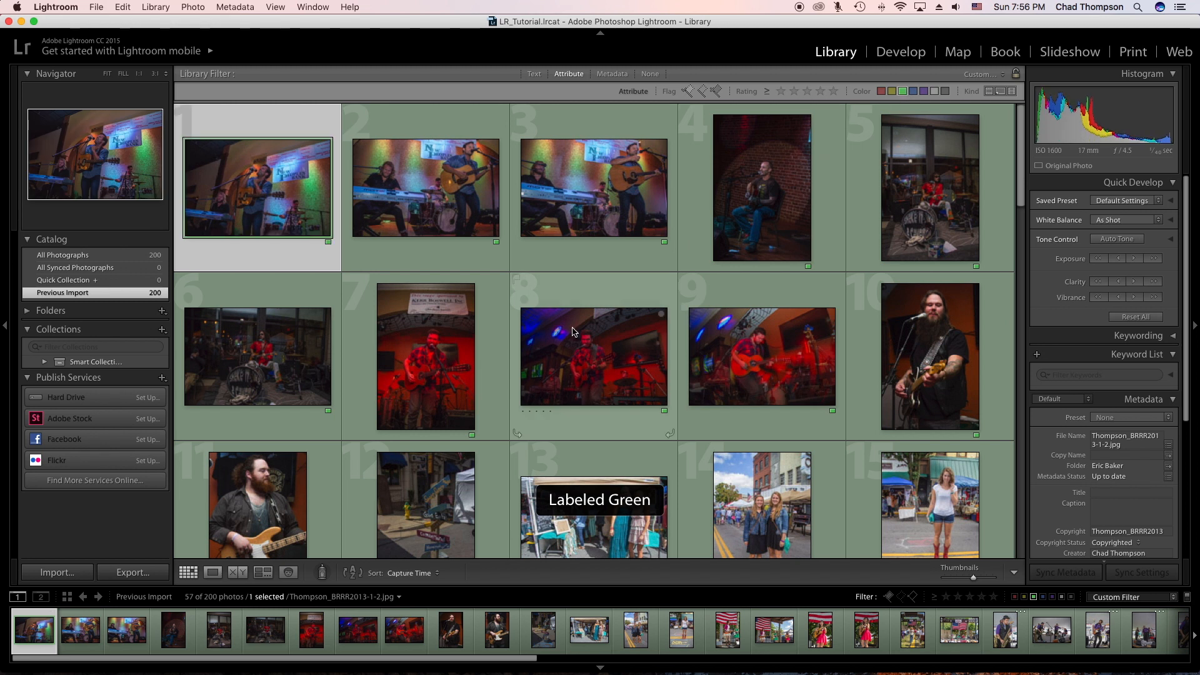
{"action": "scroll", "coordinate": [575, 331], "scroll_direction": "up", "scroll_amount": 1}
{"action": "key", "text": "super+a"}
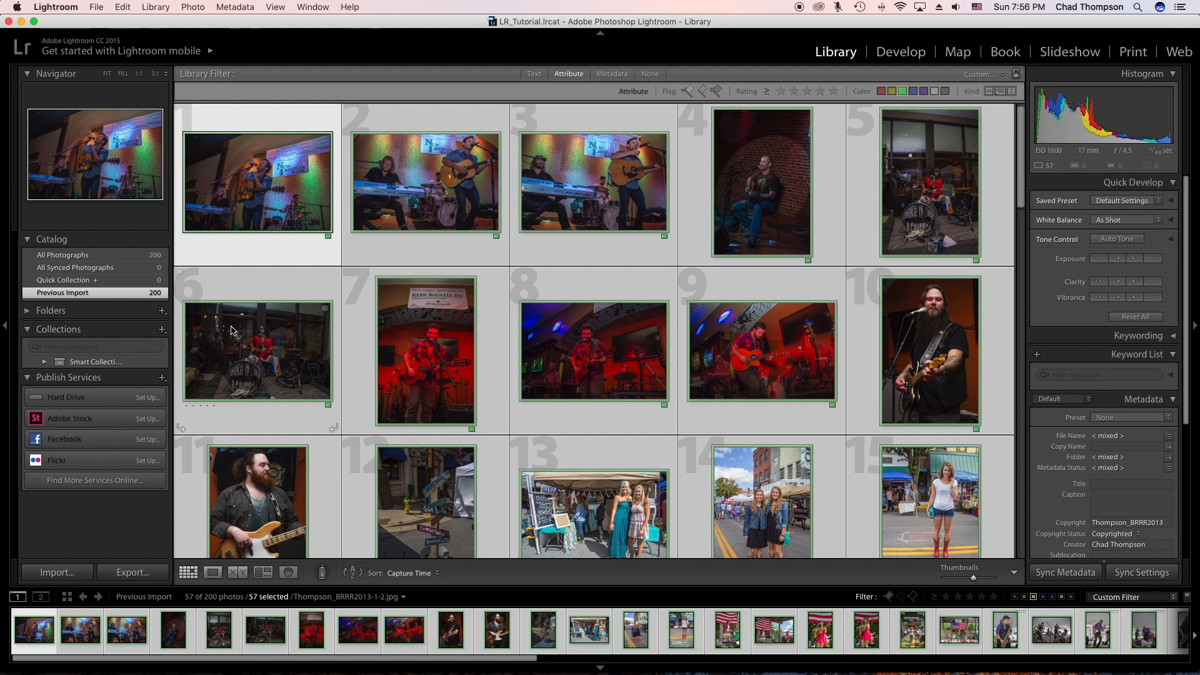
Create a collection named Music_Festival_Use that includes the selected green-labelled photos.
{"action": "left_click", "coordinate": [162, 330]}
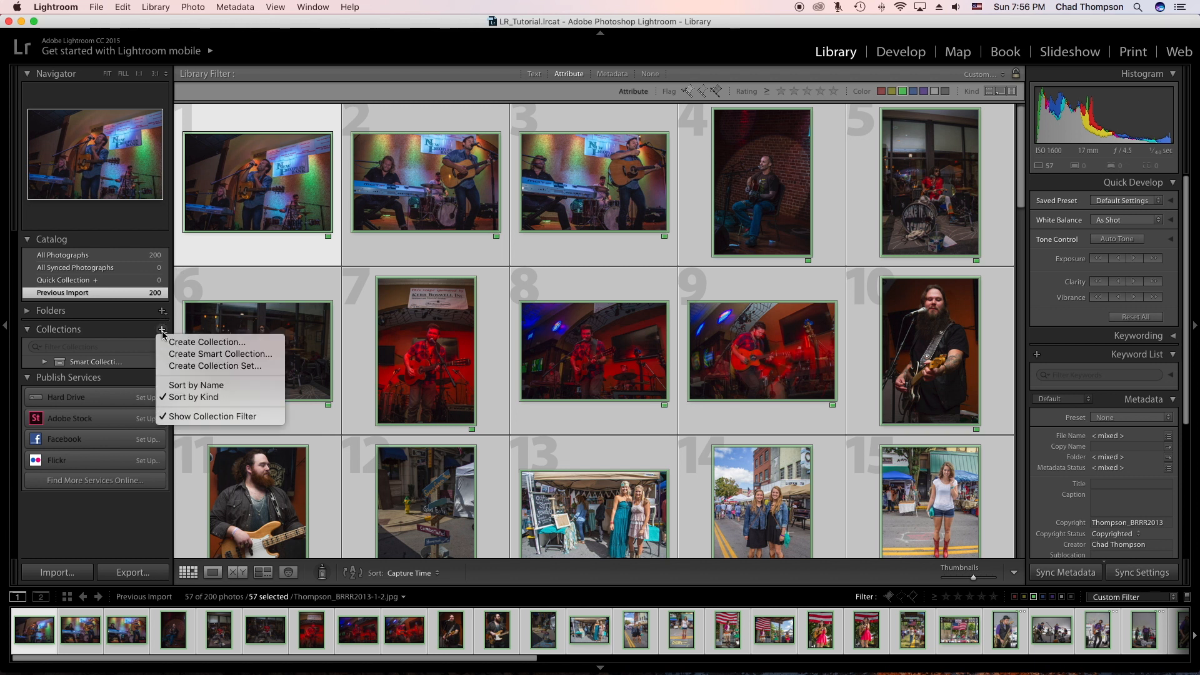
{"action": "left_click", "coordinate": [197, 343]}
{"action": "type", "text": "Musi"}
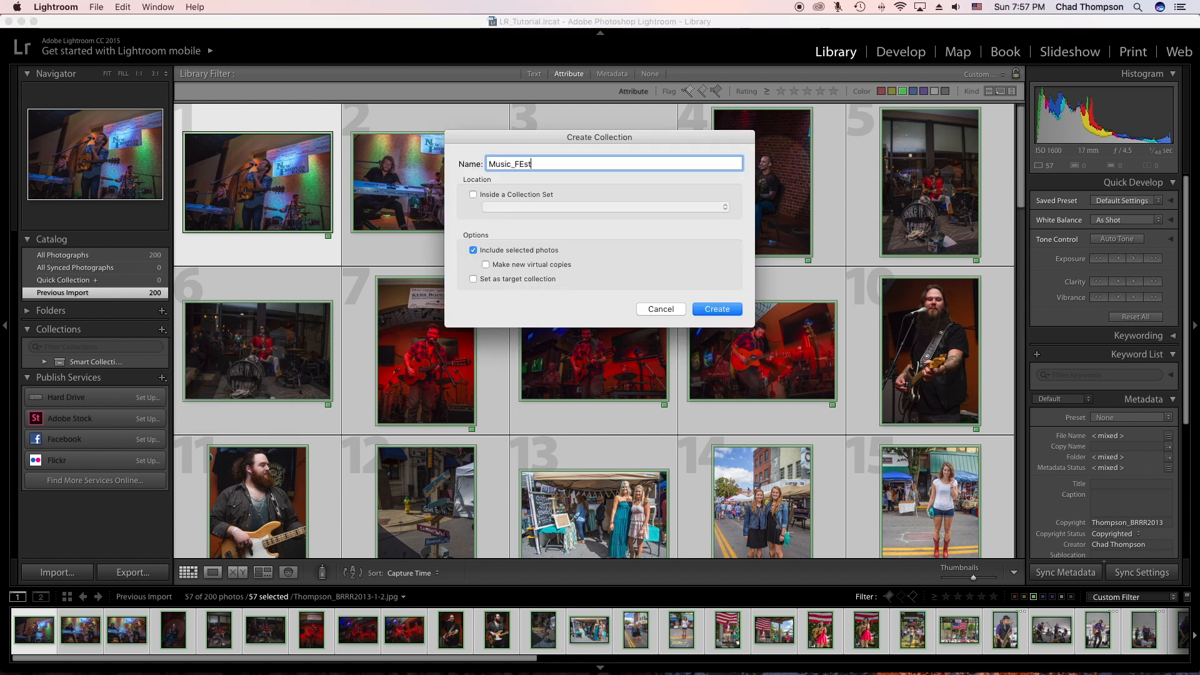
{"action": "type", "text": "c_Festiuva"}
{"action": "left_click", "coordinate": [718, 309]}
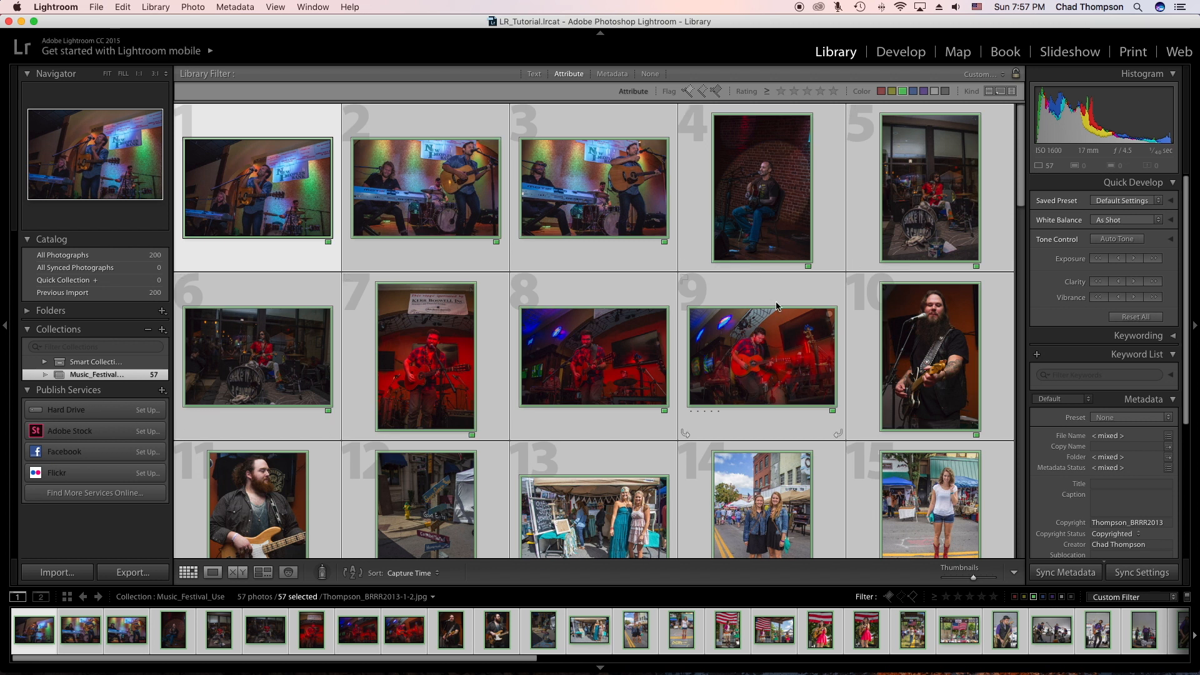
View All Photographs, return to the Music_Festival_Use collection with label colours shown in the grid, and deselect its photos.
{"action": "left_click", "coordinate": [154, 255]}
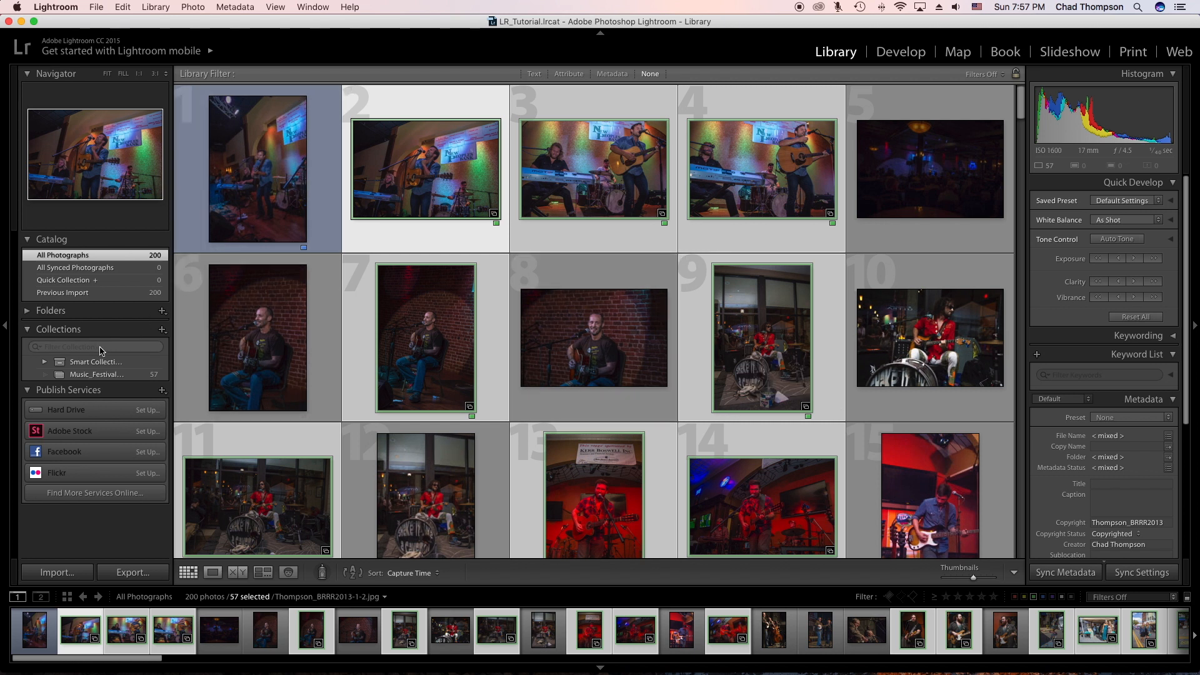
{"action": "left_click", "coordinate": [97, 375]}
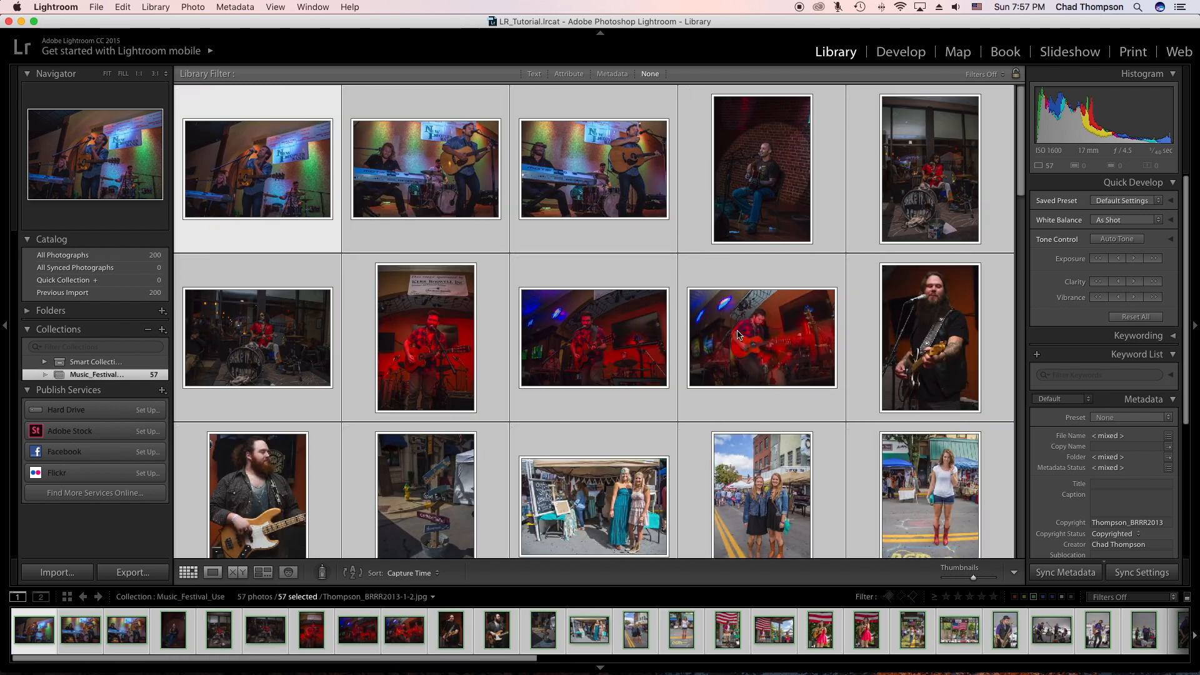
{"action": "key", "text": "j"}
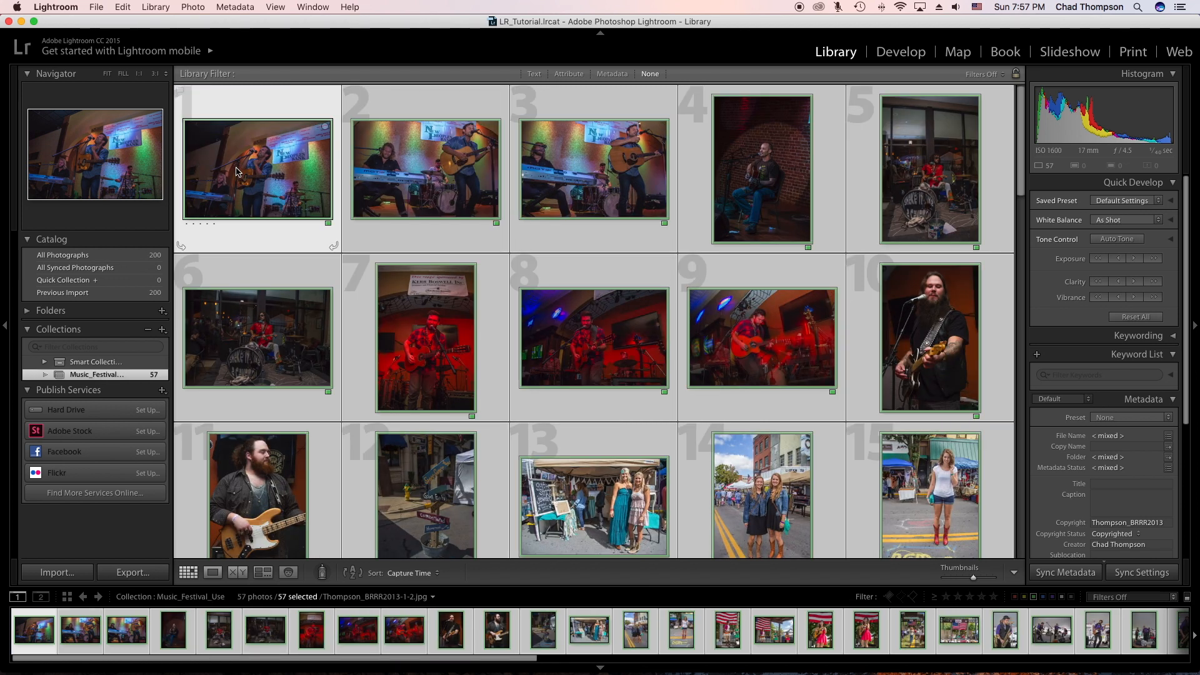
{"action": "key", "text": "super+d"}
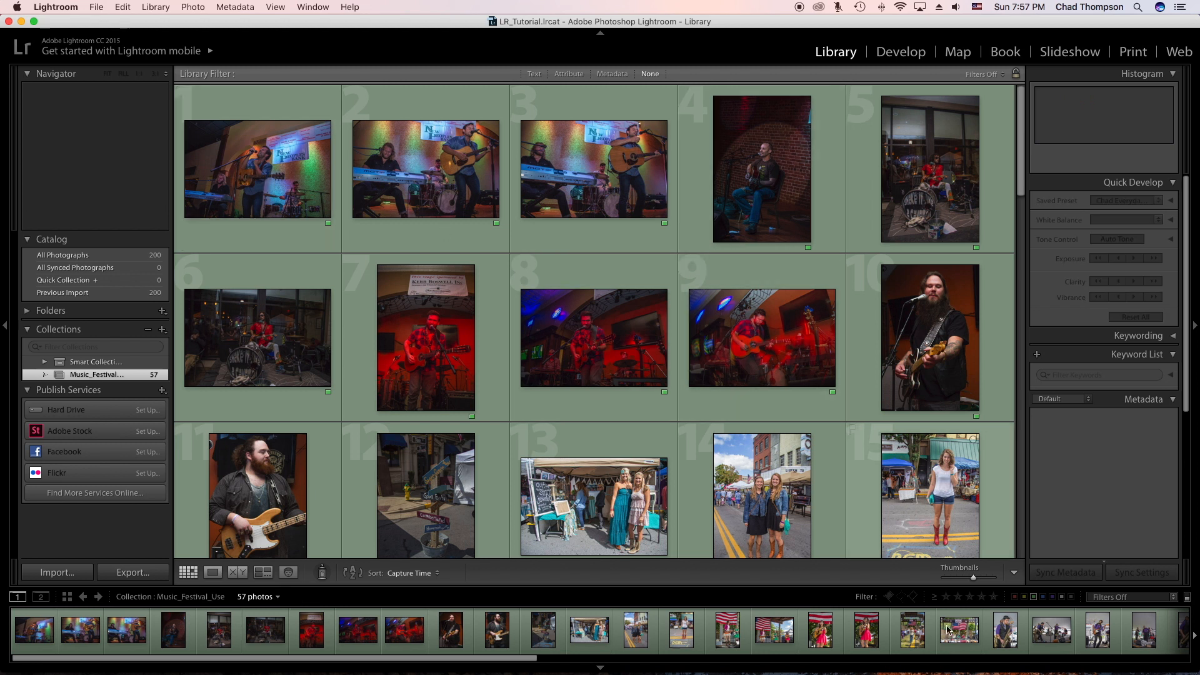
Enlarge the grid thumbnails and open photo 14, the two women in denim jackets, in the Develop module.
{"action": "left_click_drag", "start_coordinate": [973, 577], "coordinate": [983, 577]}
{"action": "scroll", "coordinate": [687, 350], "scroll_direction": "up", "scroll_amount": 5}
{"action": "scroll", "coordinate": [616, 335], "scroll_direction": "down", "scroll_amount": 7}
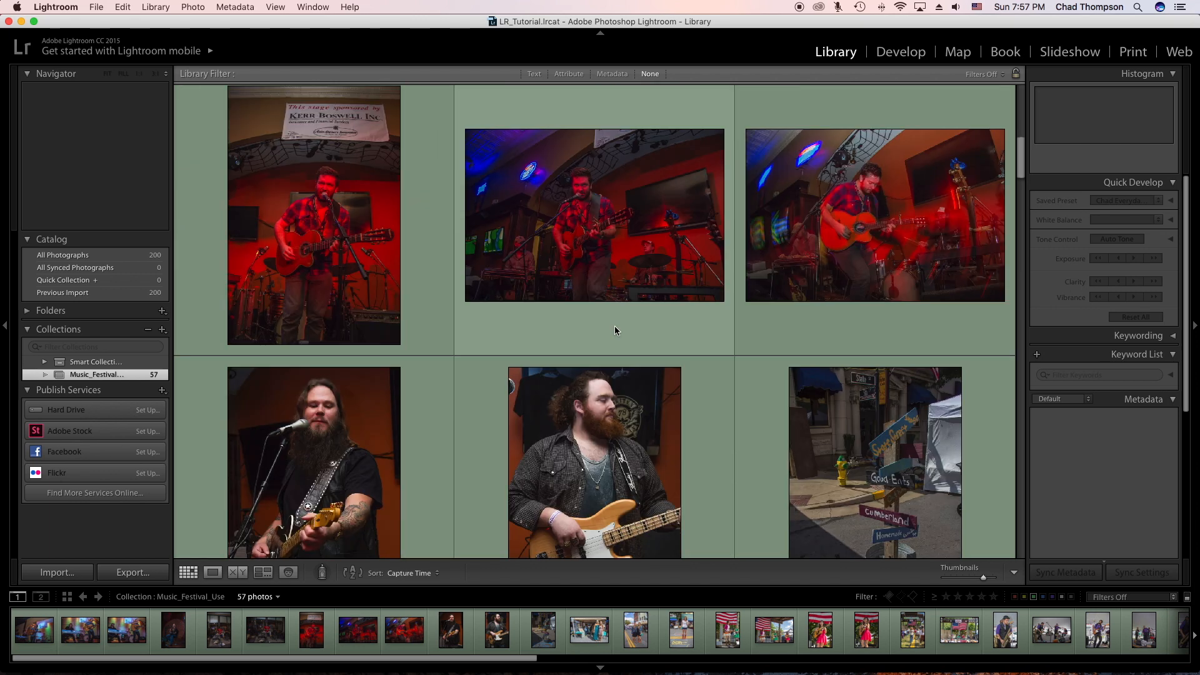
{"action": "scroll", "coordinate": [616, 331], "scroll_direction": "down", "scroll_amount": 7}
{"action": "scroll", "coordinate": [759, 429], "scroll_direction": "down", "scroll_amount": 2}
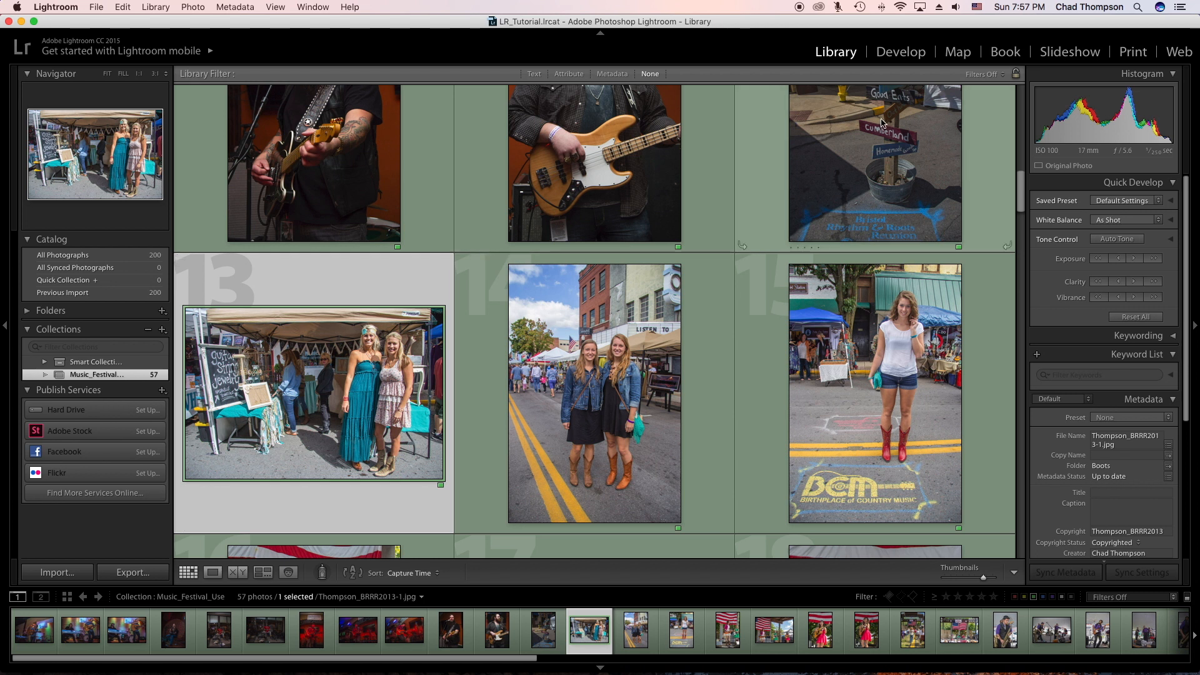
{"action": "left_click", "coordinate": [898, 54]}
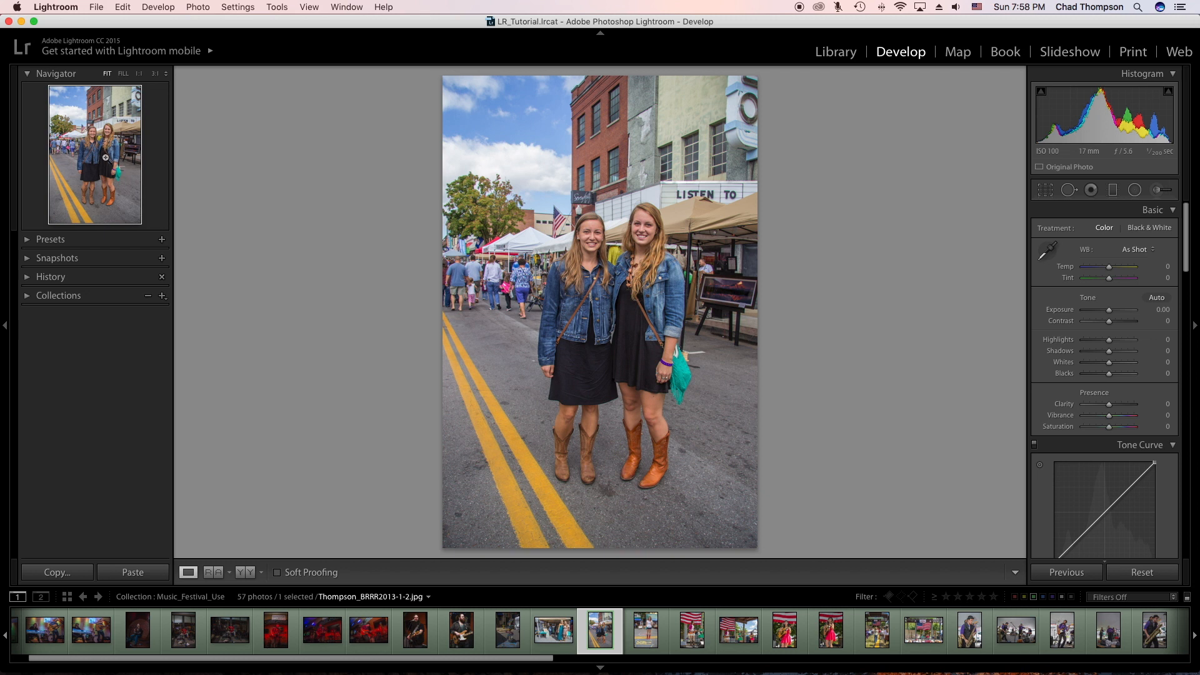
Inspect the photo at Fill, 1:1 and a further zoom level, return it to Fit, and check the collections list.
{"action": "left_click", "coordinate": [123, 73]}
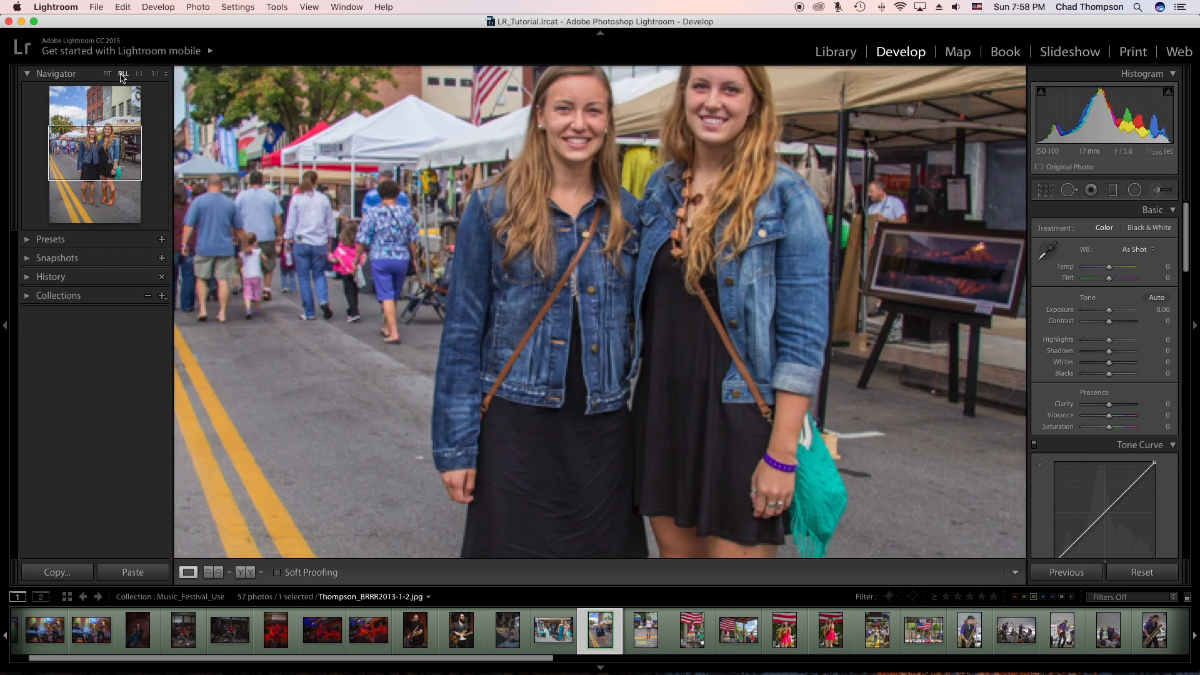
{"action": "left_click", "coordinate": [138, 73]}
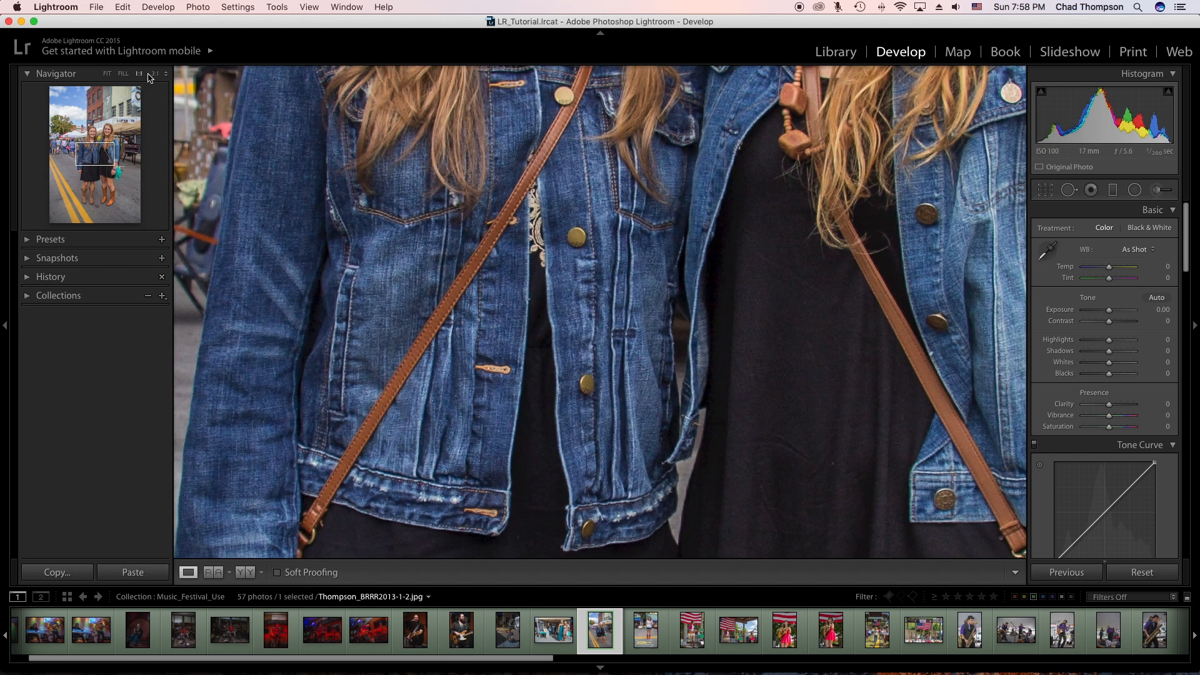
{"action": "left_click", "coordinate": [153, 74]}
{"action": "left_click", "coordinate": [107, 73]}
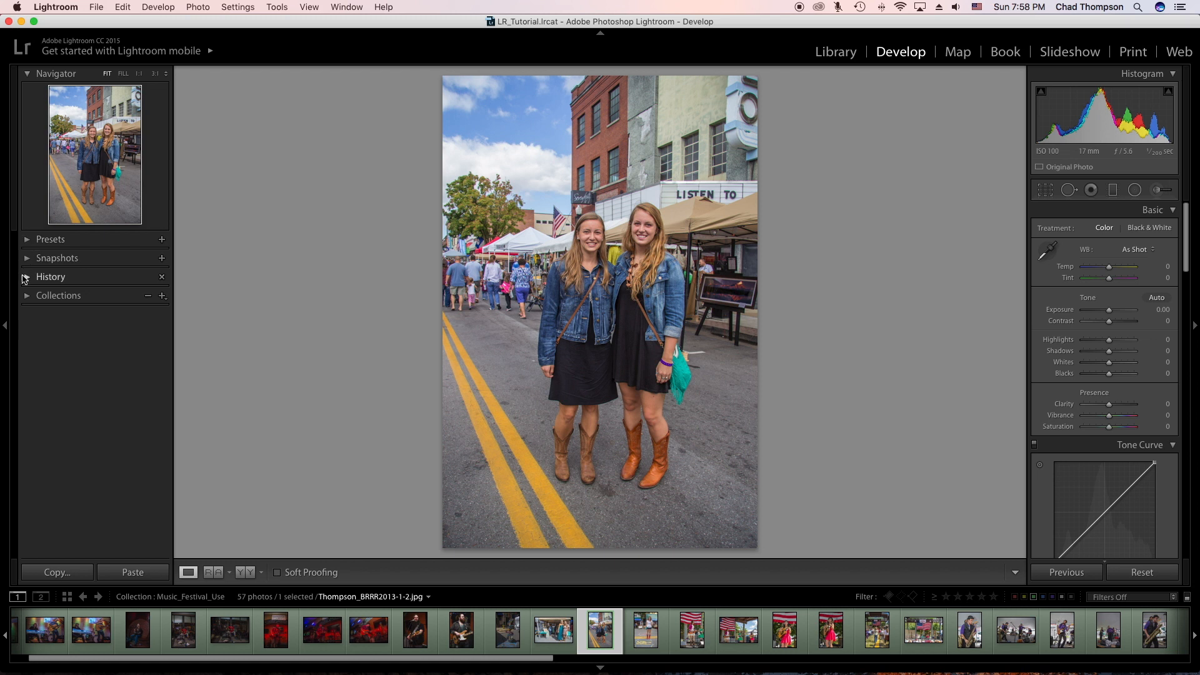
{"action": "left_click", "coordinate": [26, 297]}
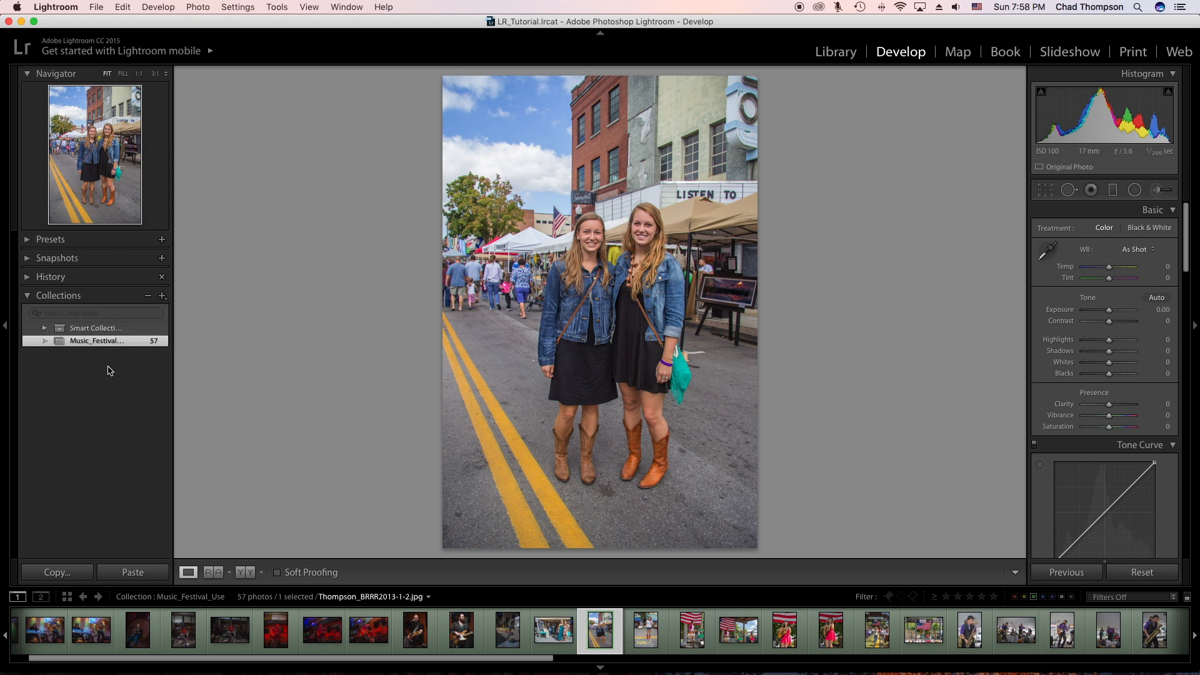
{"action": "left_click", "coordinate": [27, 297]}
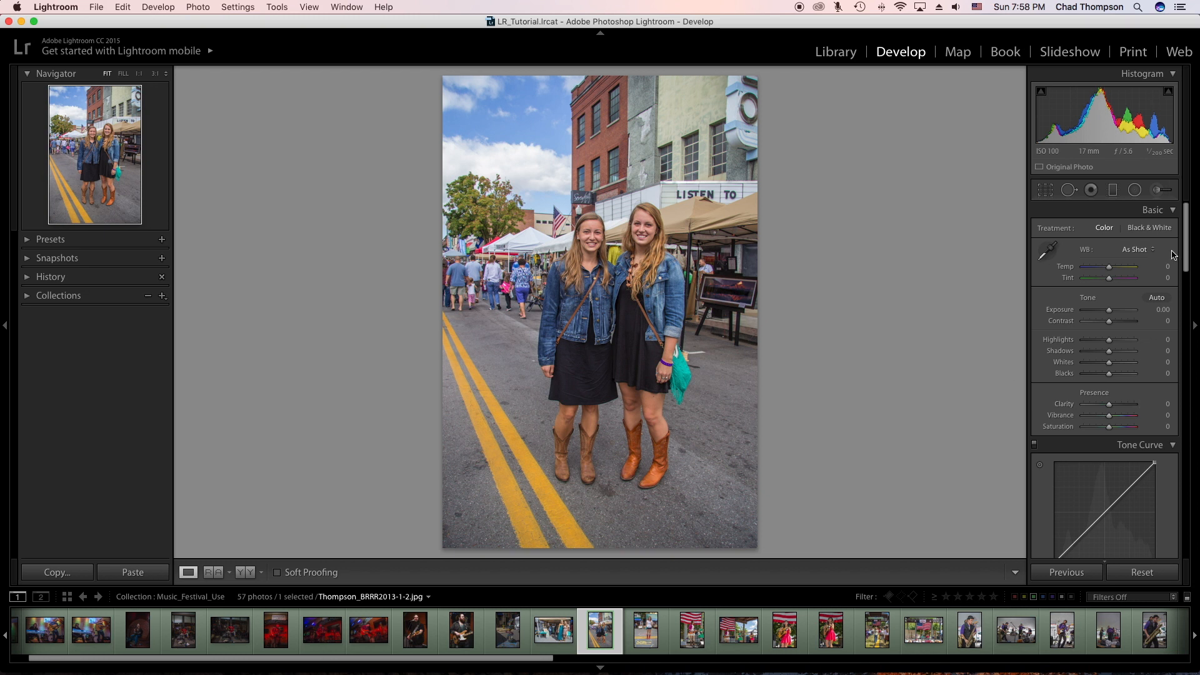
Examine the available white balance presets for the photo and keep As Shot.
{"action": "left_click", "coordinate": [1136, 249]}
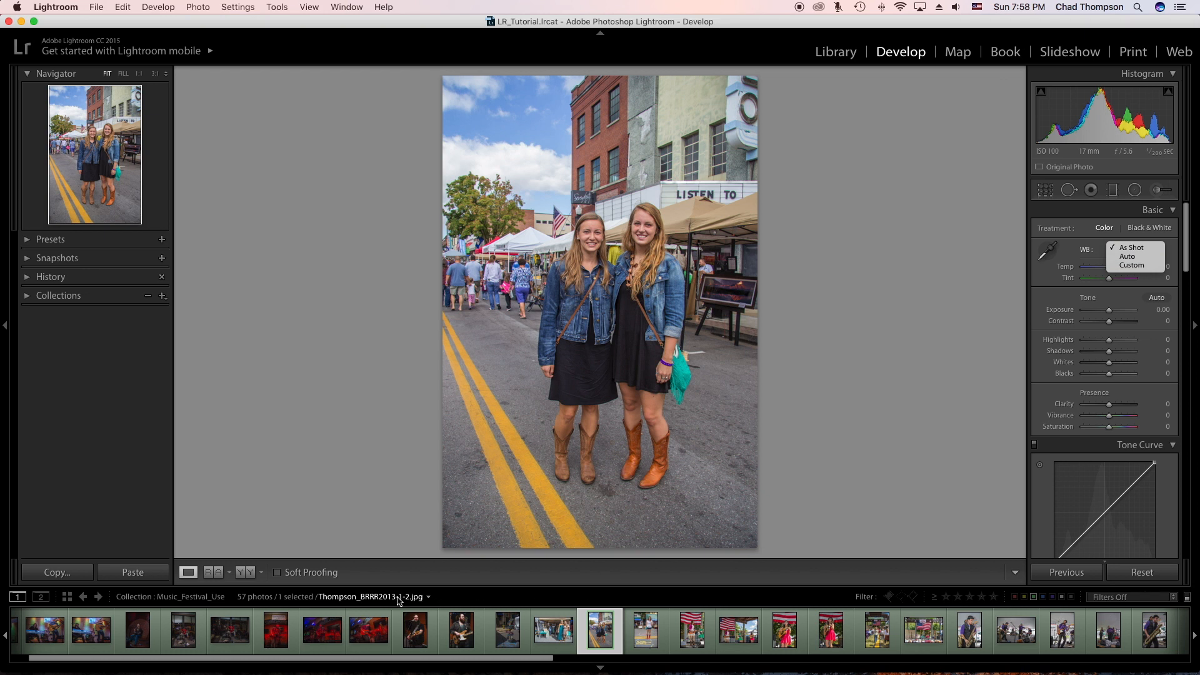
{"action": "left_click", "coordinate": [1082, 246]}
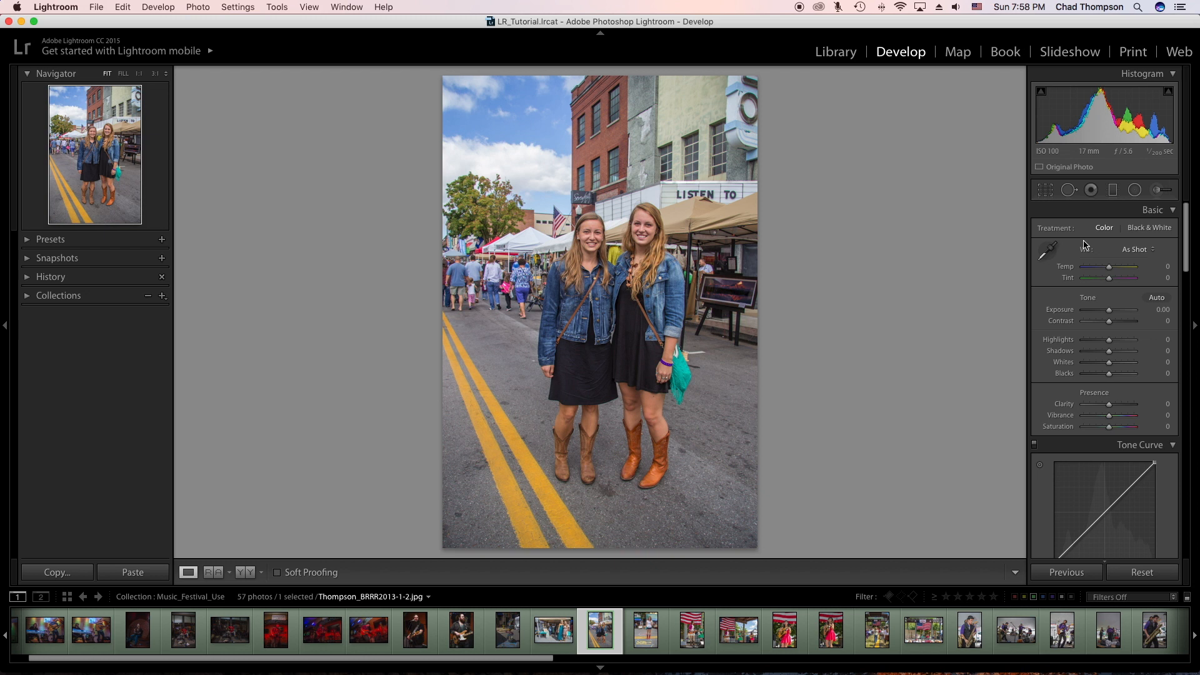
{"action": "left_click", "coordinate": [1136, 249]}
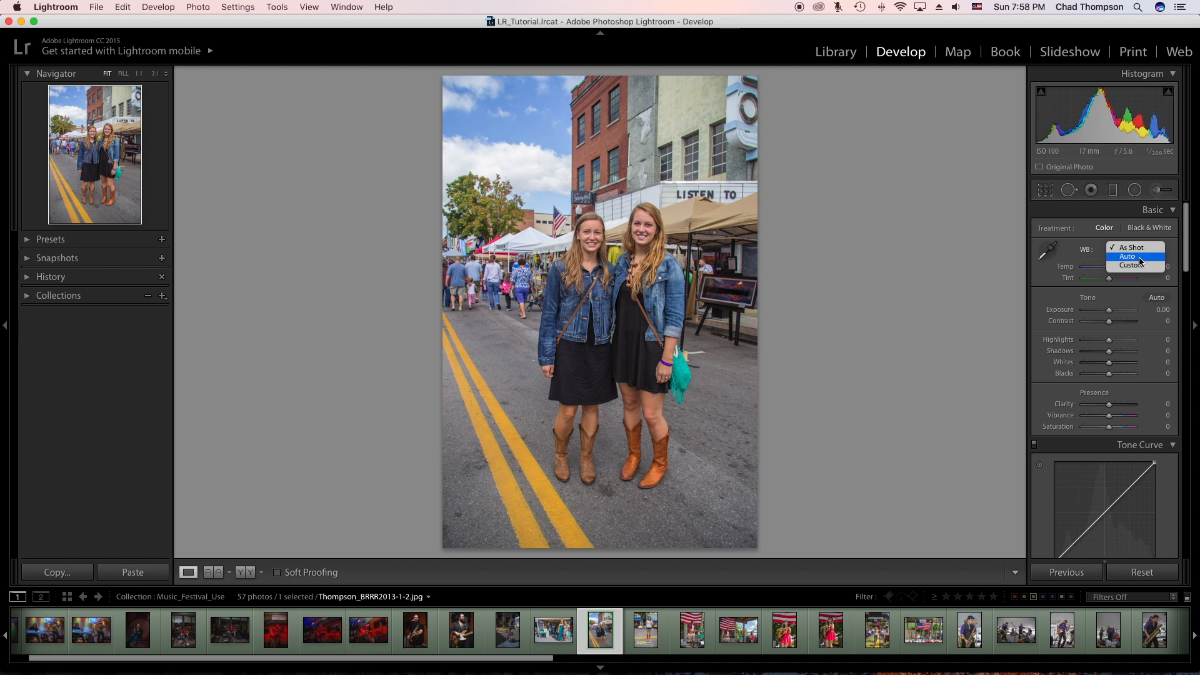
{"action": "left_click", "coordinate": [1147, 247]}
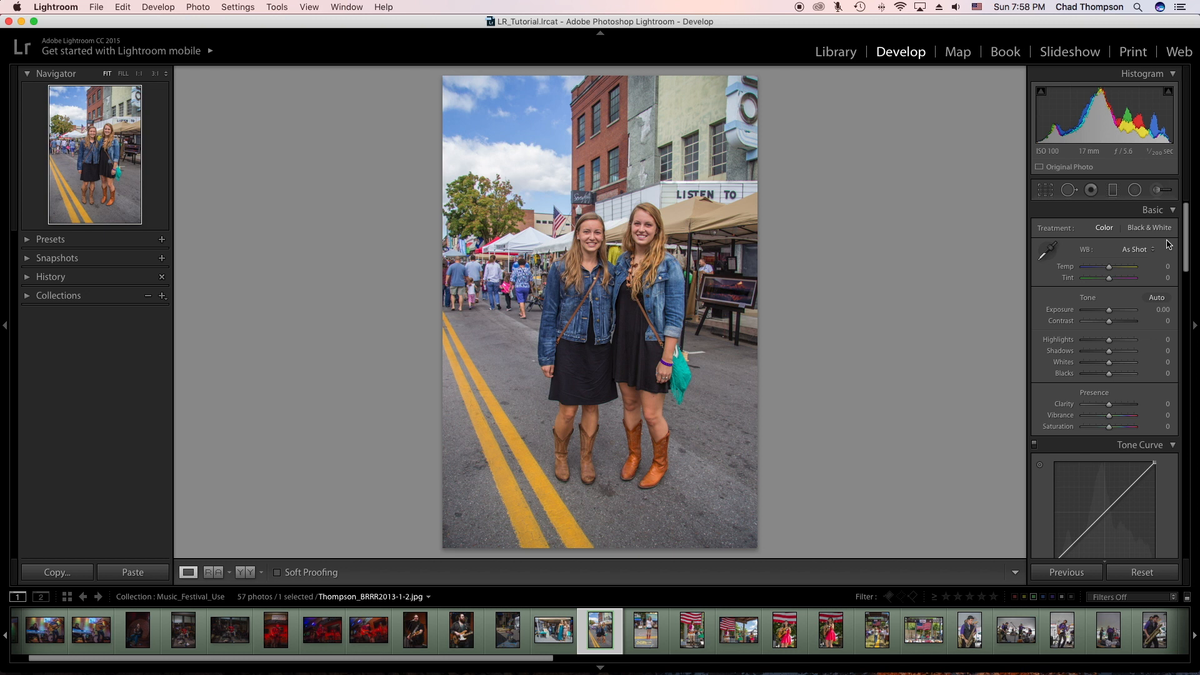
Try the Auto white balance and a Temp of −25, and reset Temp and Tint to 0.
{"action": "left_click", "coordinate": [1148, 251]}
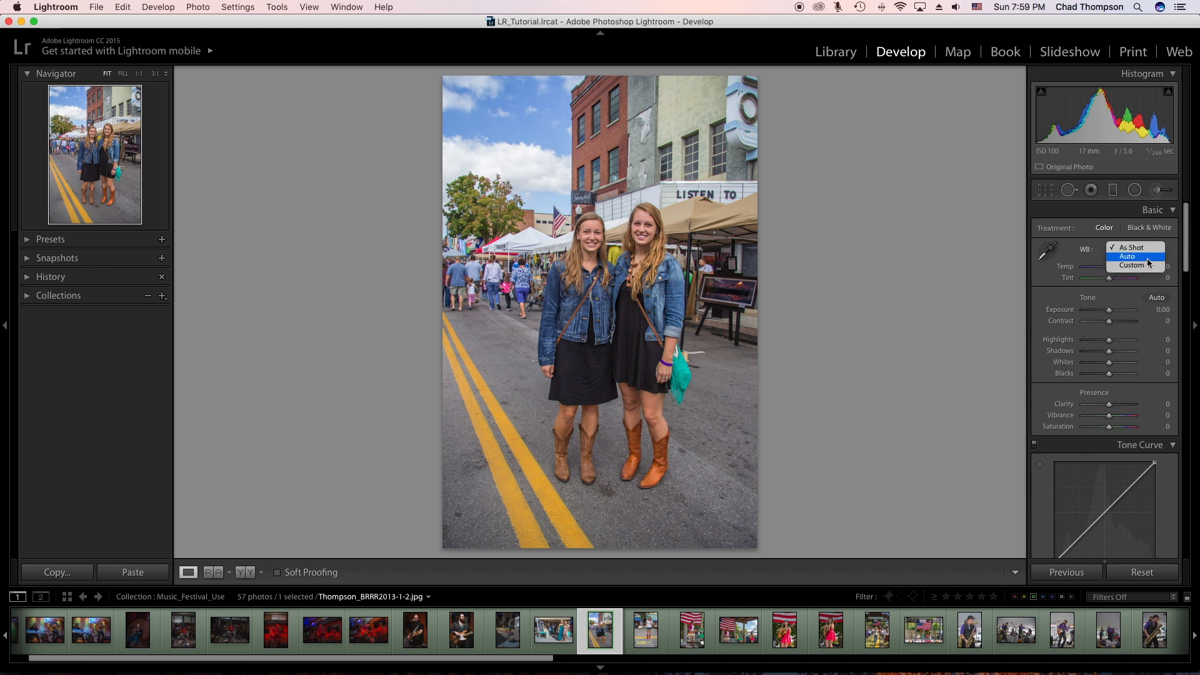
{"action": "left_click", "coordinate": [1173, 244]}
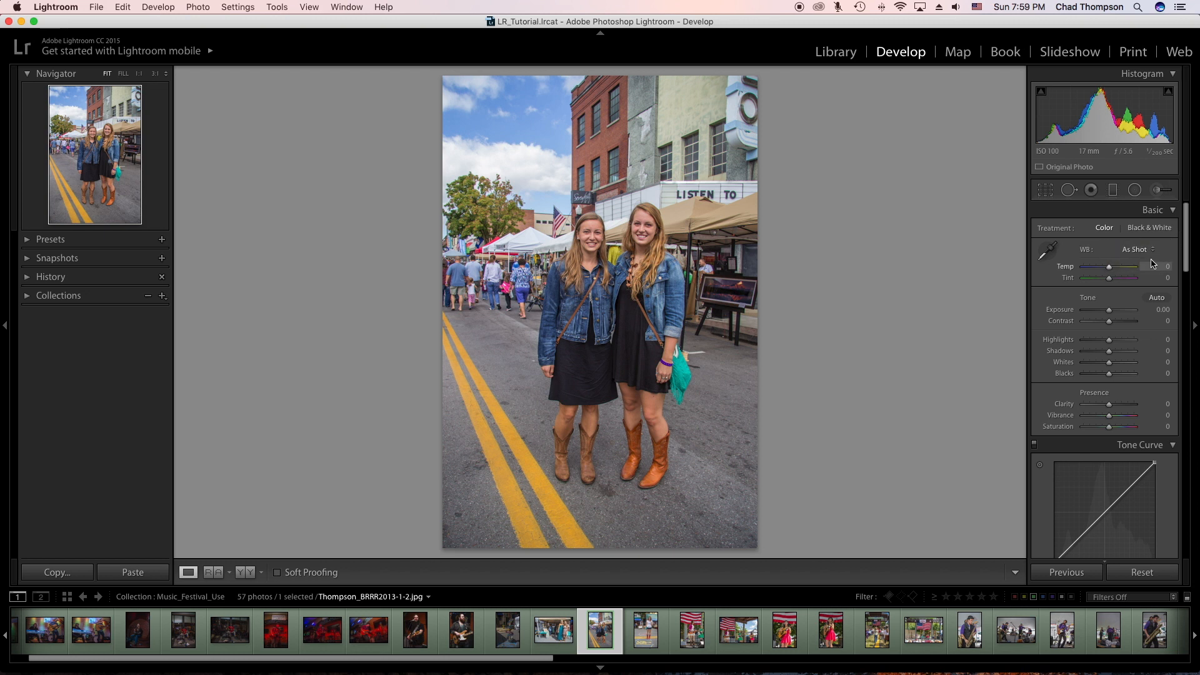
{"action": "left_click", "coordinate": [1146, 258]}
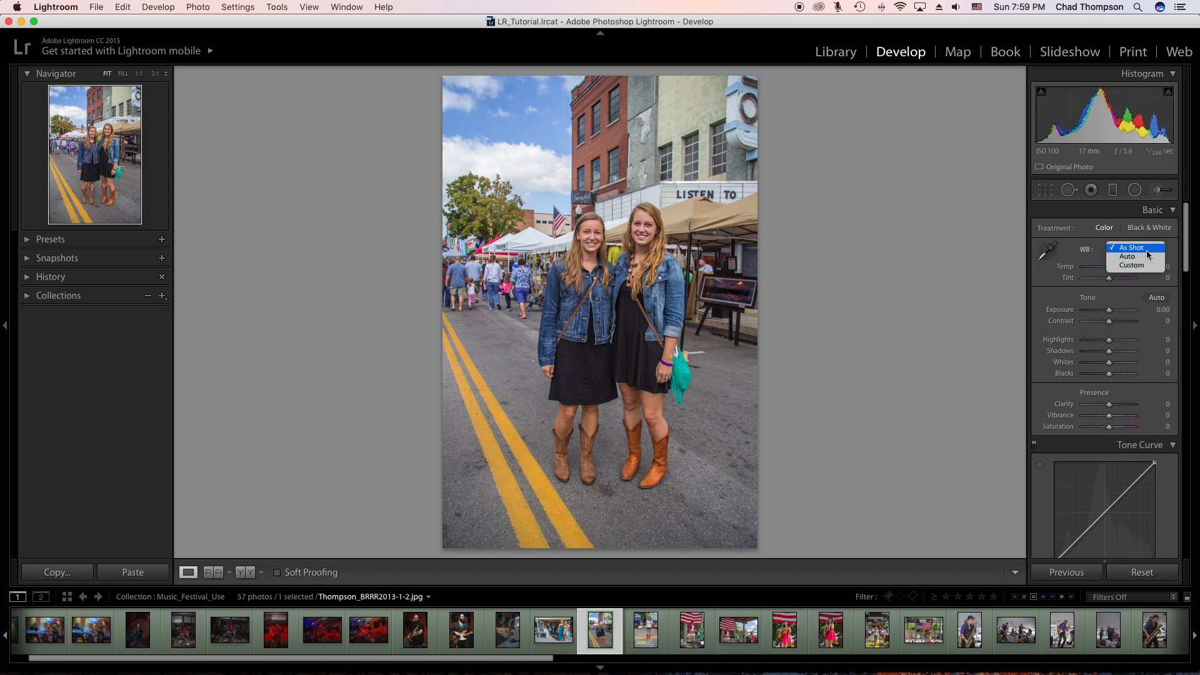
{"action": "left_click", "coordinate": [1147, 256]}
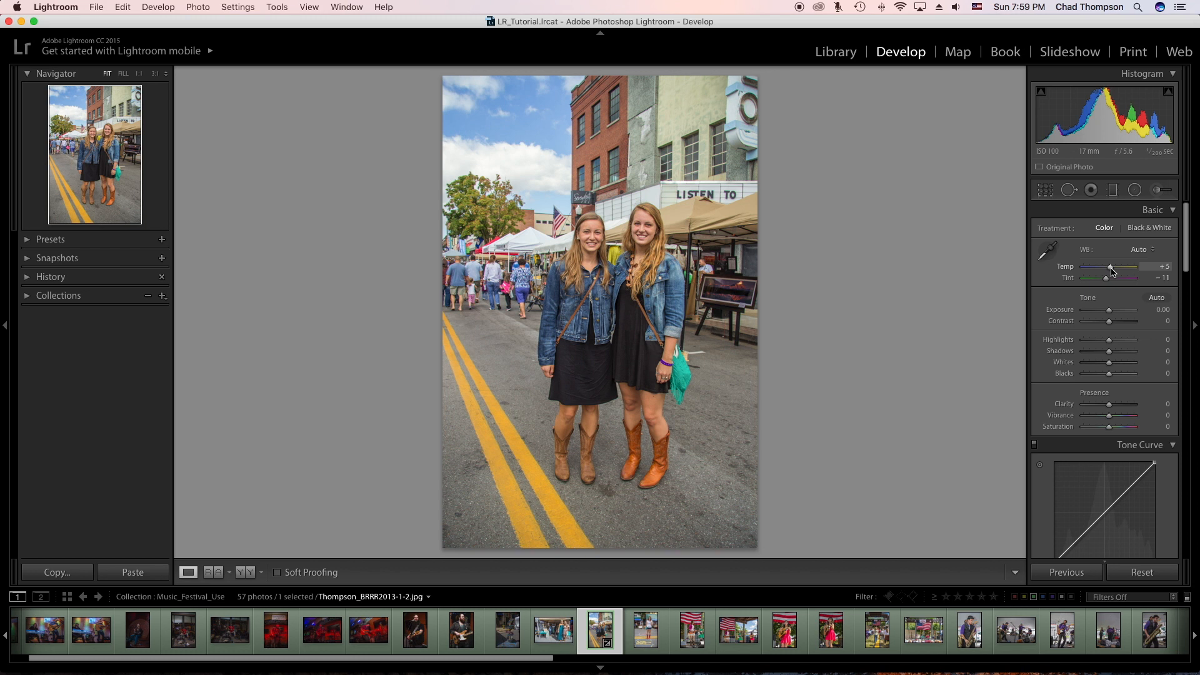
{"action": "left_click_drag", "start_coordinate": [1110, 270], "coordinate": [1102, 270]}
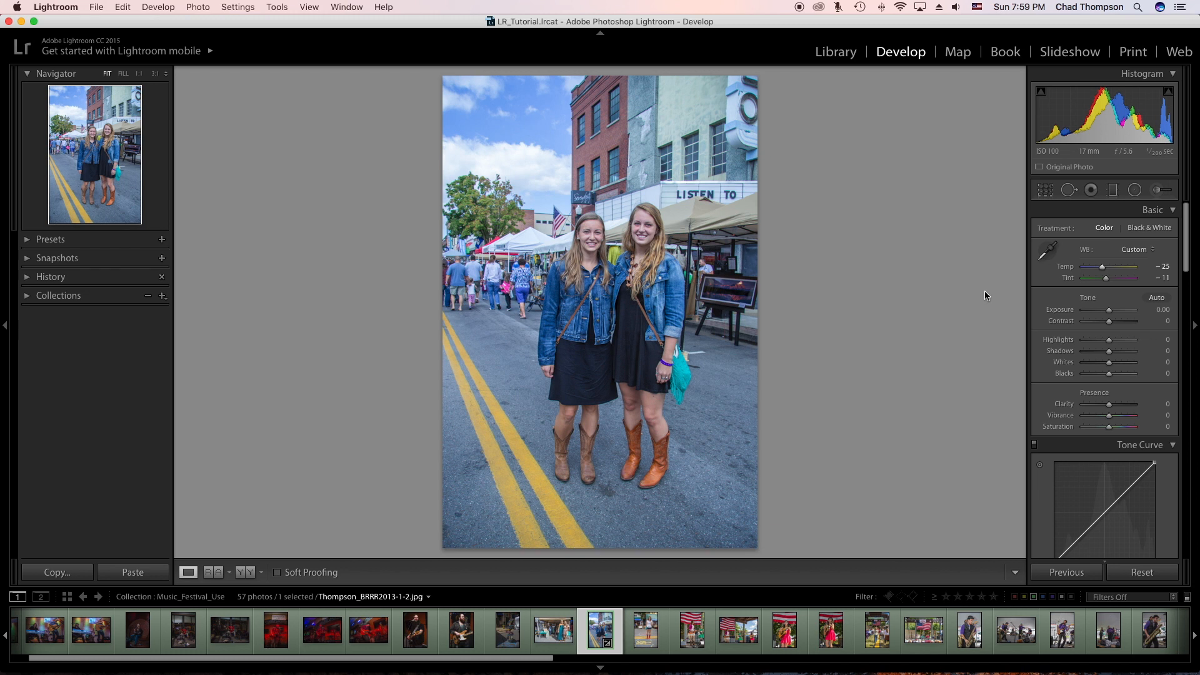
{"action": "double_click", "coordinate": [1065, 270]}
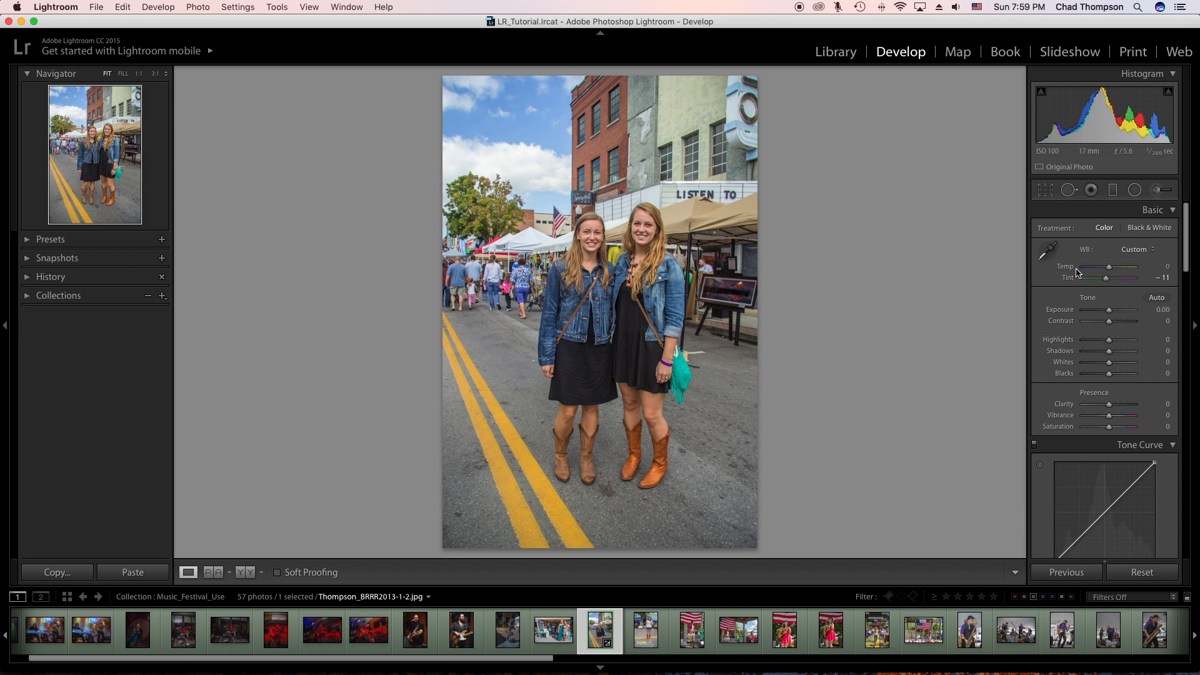
{"action": "double_click", "coordinate": [1068, 278]}
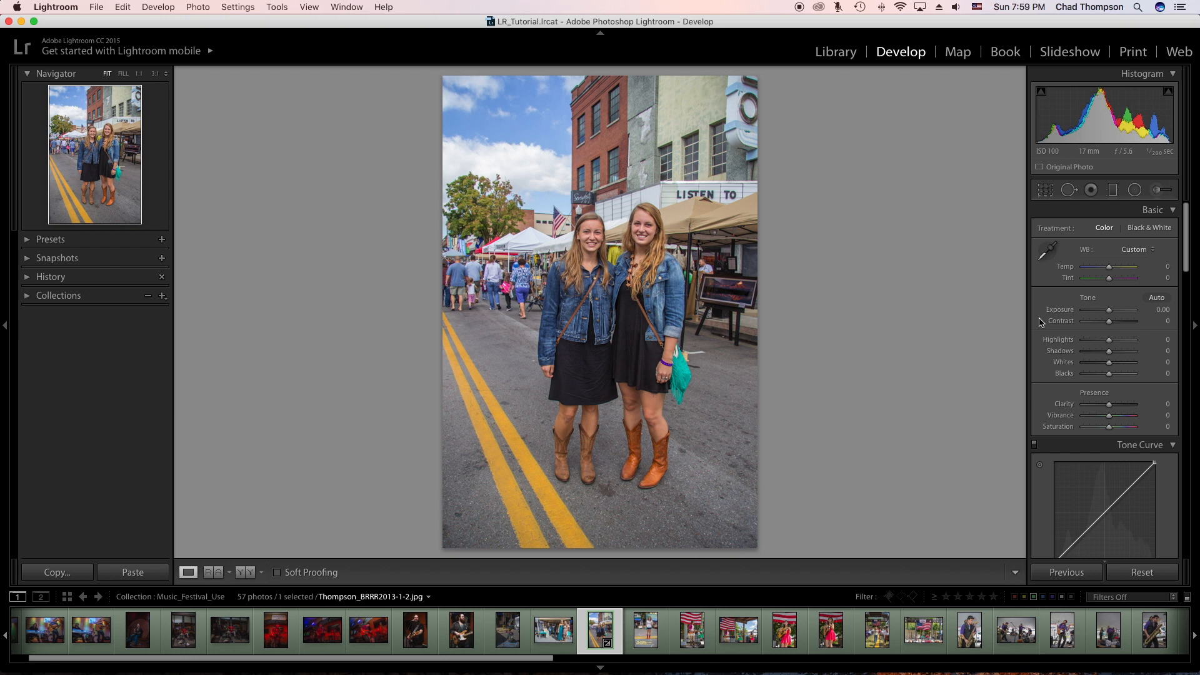
Set a custom white balance by sampling the white marquee edge above the women with the White Balance Selector.
{"action": "left_click", "coordinate": [1052, 254]}
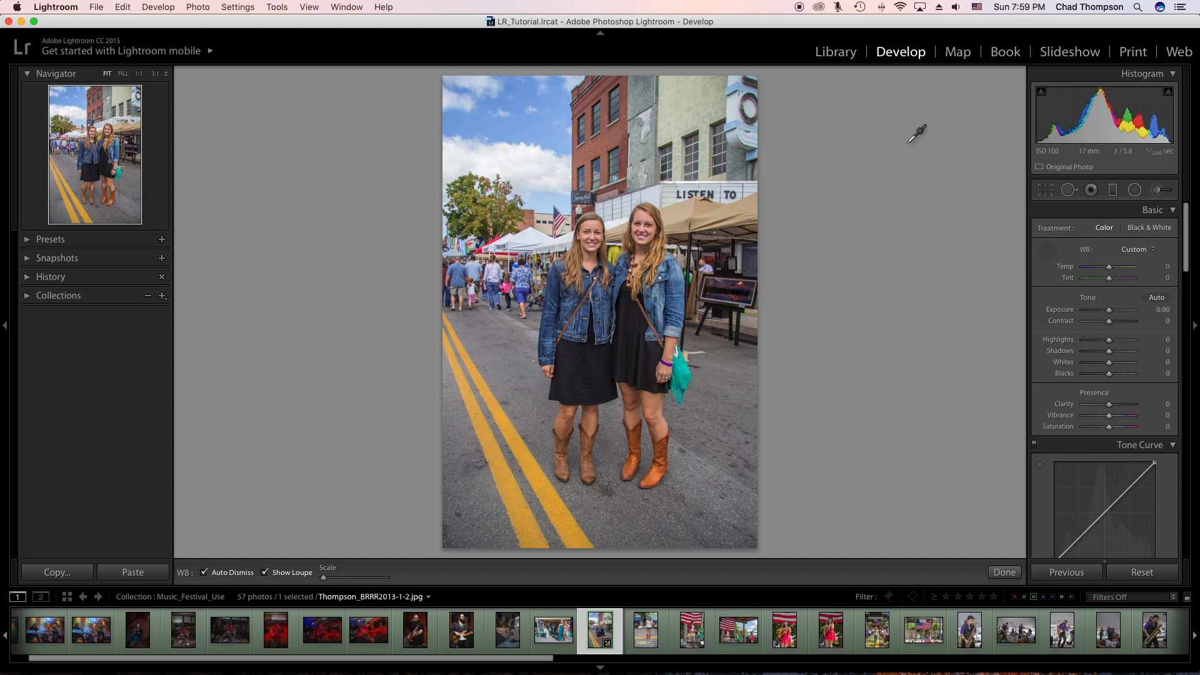
{"action": "left_click", "coordinate": [649, 192]}
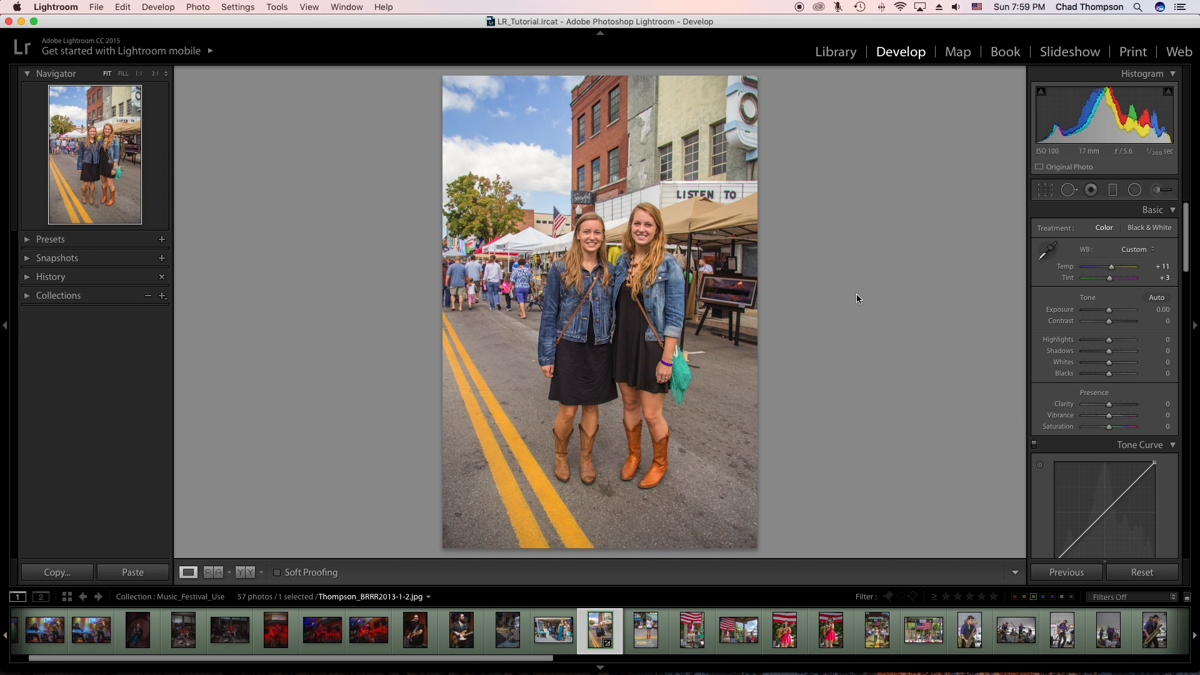
Try an Exposure of −0.18 and raise it to +0.24.
{"action": "scroll", "coordinate": [1130, 320], "scroll_direction": "down", "scroll_amount": 4}
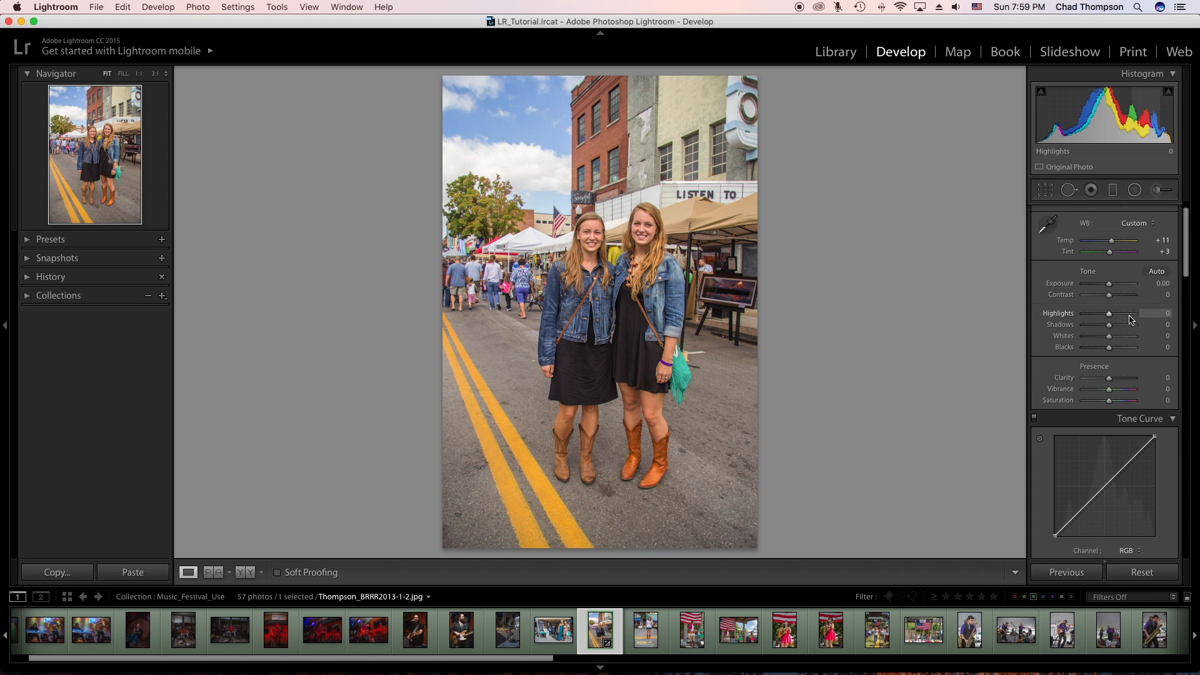
{"action": "scroll", "coordinate": [1130, 320], "scroll_direction": "up", "scroll_amount": 2}
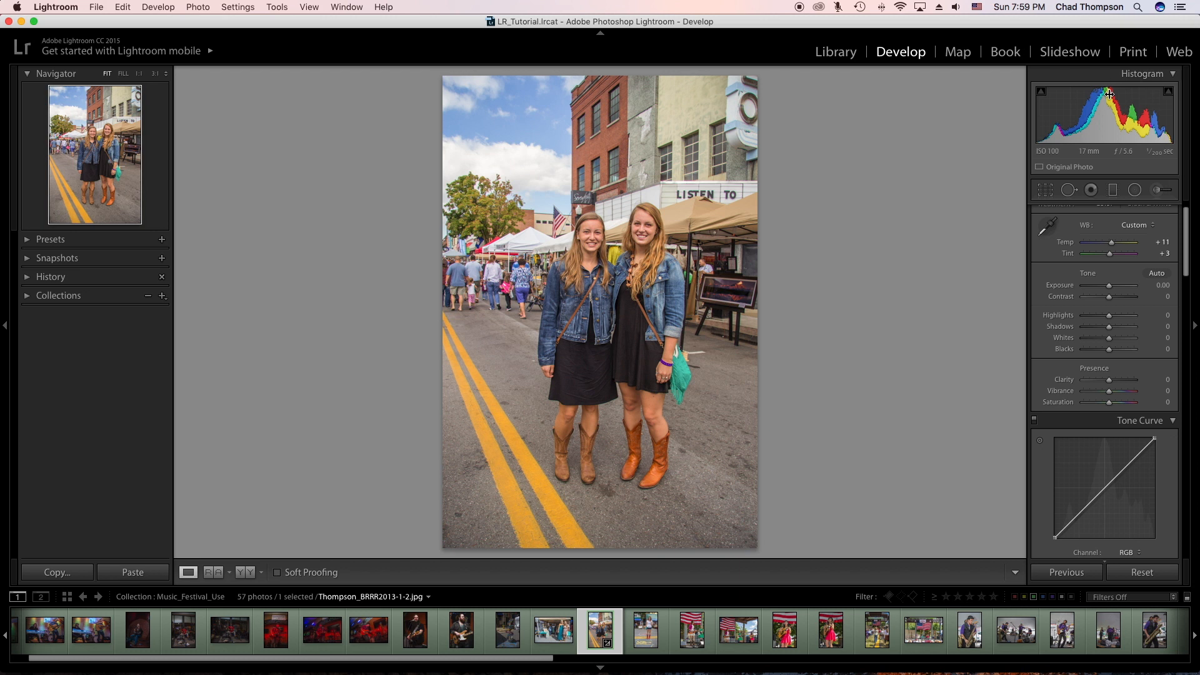
{"action": "left_click_drag", "start_coordinate": [1104, 119], "coordinate": [1099, 119]}
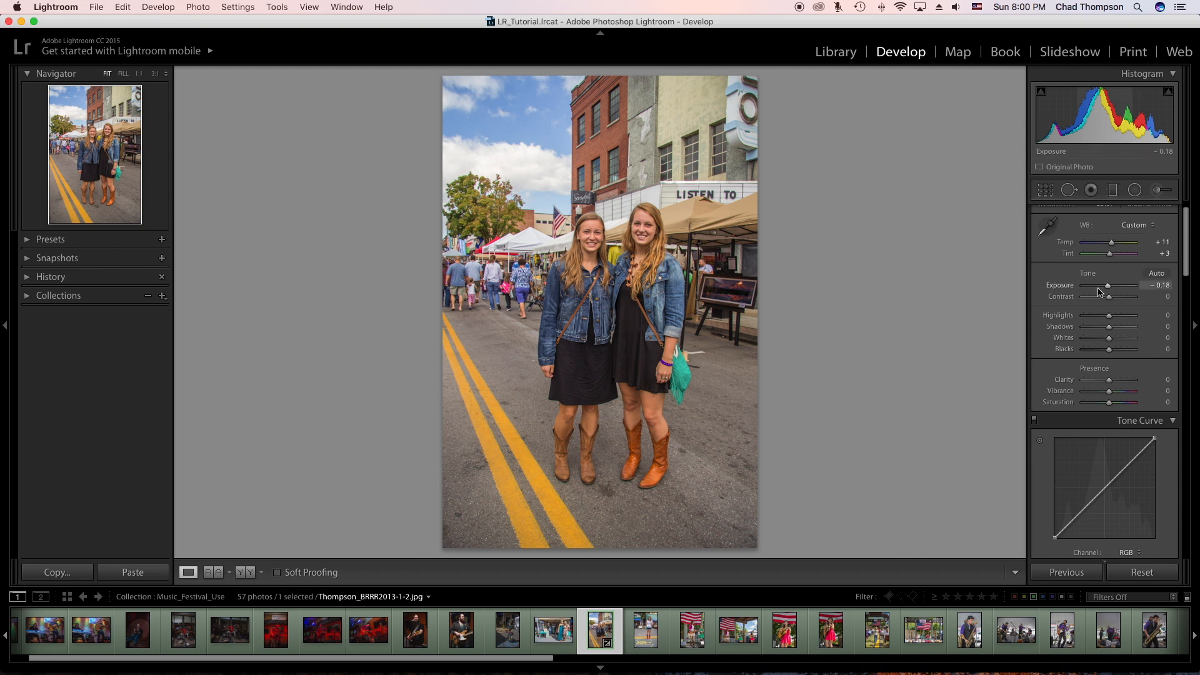
{"action": "left_click_drag", "start_coordinate": [1107, 288], "coordinate": [1108, 288]}
{"action": "left_click_drag", "start_coordinate": [1107, 128], "coordinate": [1136, 128]}
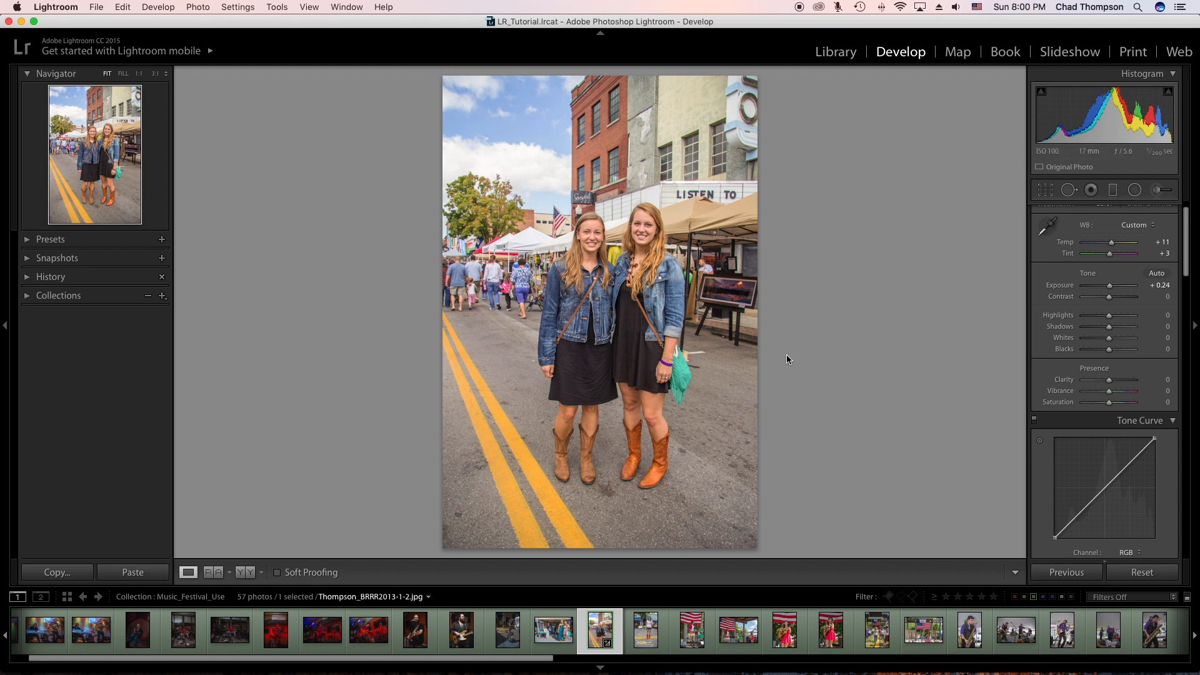
Set Highlights to −100 and Exposure to +0.08.
{"action": "left_click_drag", "start_coordinate": [1109, 316], "coordinate": [828, 223]}
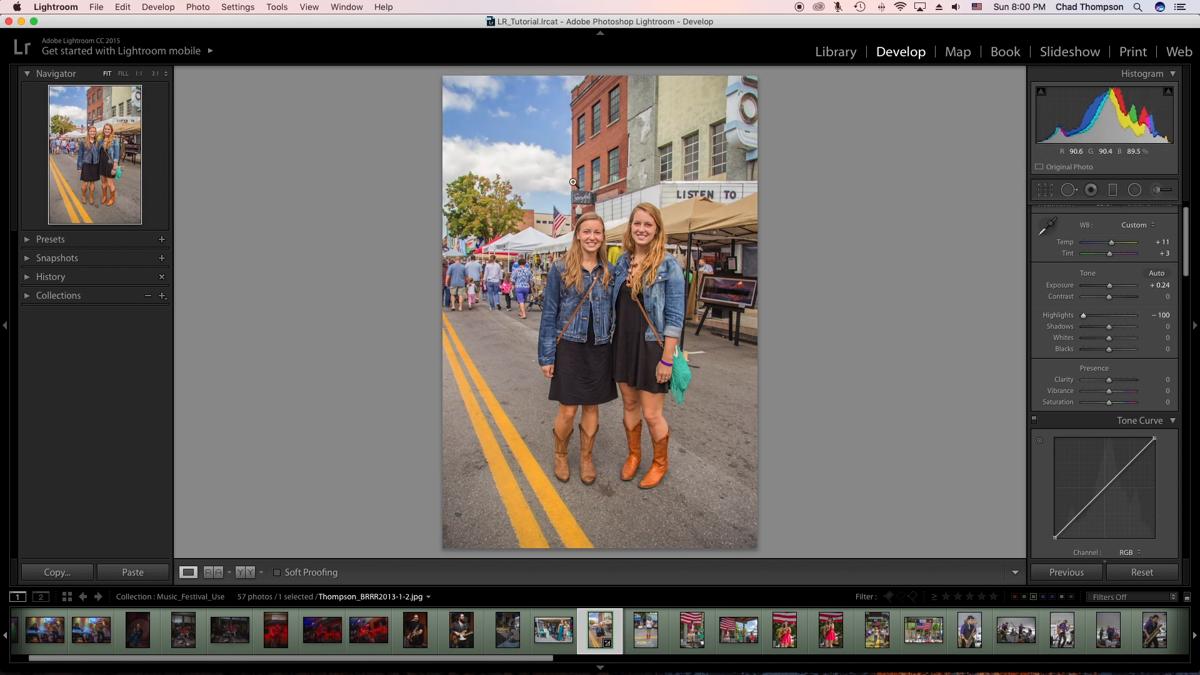
{"action": "left_click_drag", "start_coordinate": [1083, 316], "coordinate": [1018, 316]}
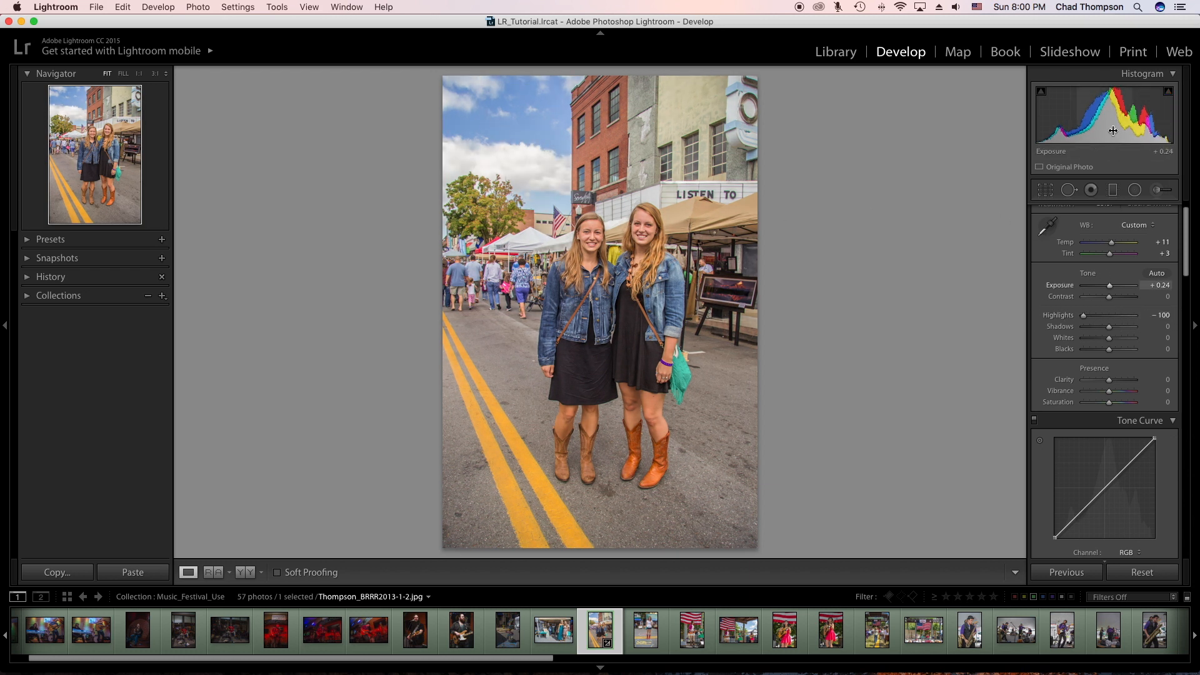
{"action": "left_click_drag", "start_coordinate": [1110, 113], "coordinate": [1093, 112]}
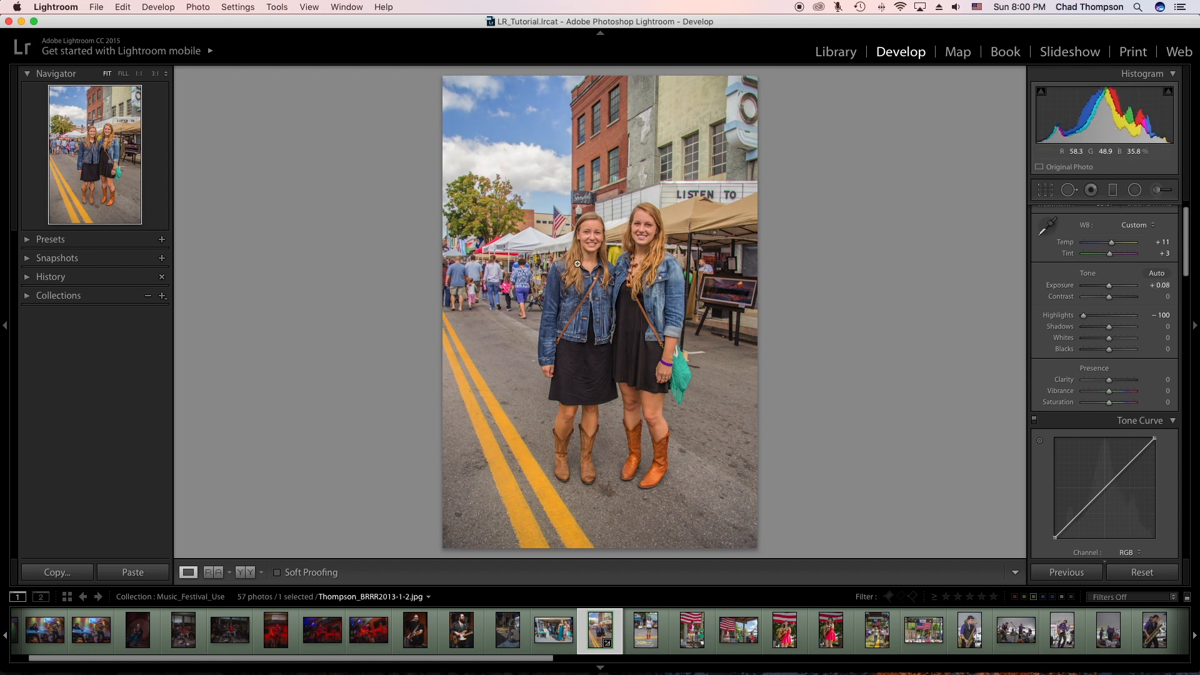
Set Contrast to +33, Shadows to +22, Whites to −12 and Blacks to +19.
{"action": "left_click_drag", "start_coordinate": [1109, 331], "coordinate": [1118, 303]}
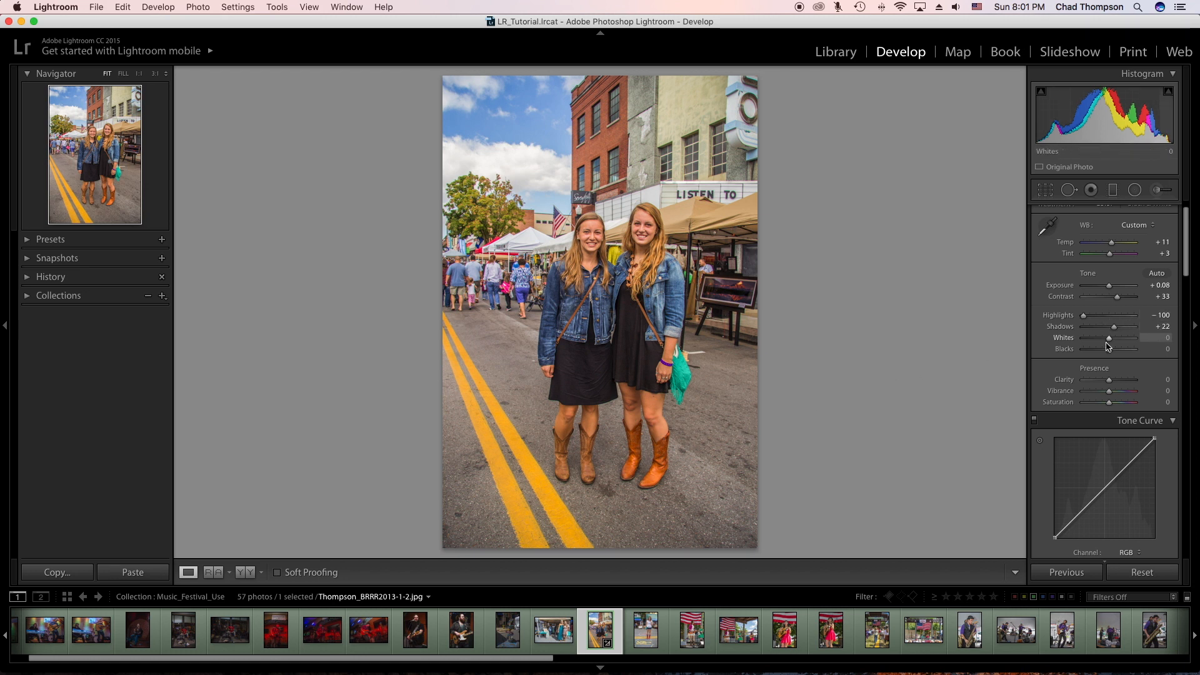
{"action": "mouse_move", "coordinate": [1109, 341]}
{"action": "left_mouse_down"}
{"action": "mouse_move", "coordinate": [1095, 338]}
{"action": "mouse_move", "coordinate": [1114, 338]}
{"action": "mouse_move", "coordinate": [1098, 335]}
{"action": "mouse_move", "coordinate": [1114, 354]}
{"action": "left_mouse_up"}
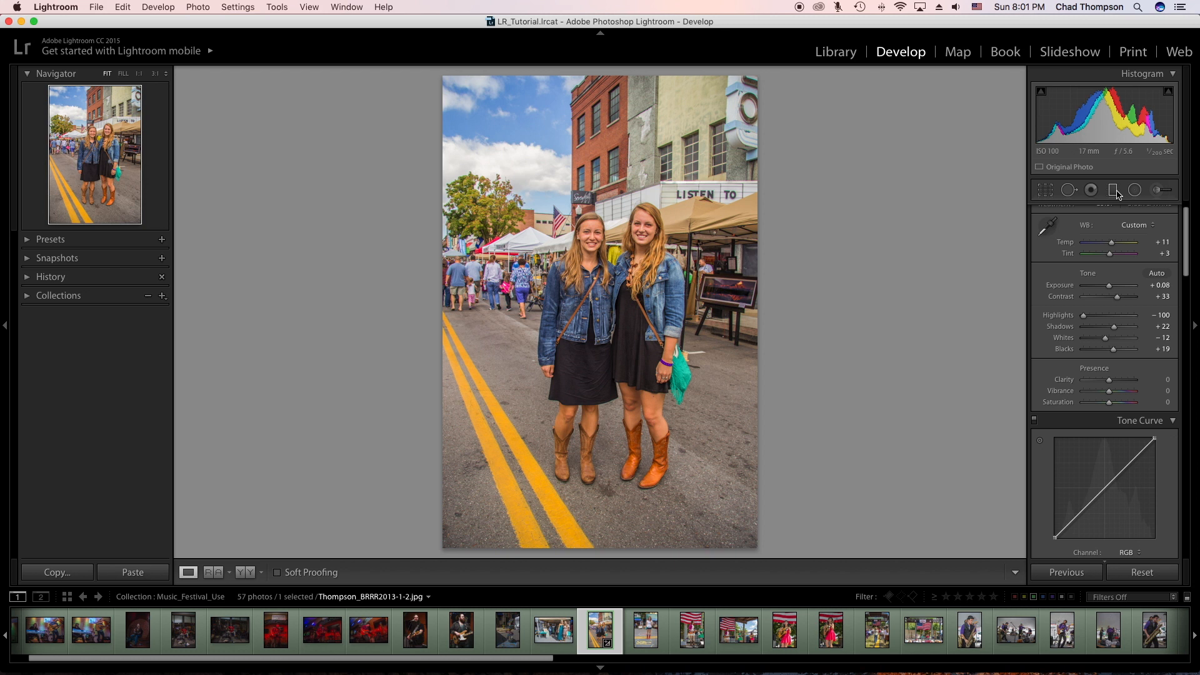
Try Clarity at +69, replace it with +8, and set Vibrance to +4 and Saturation to +1.
{"action": "scroll", "coordinate": [1068, 307], "scroll_direction": "down", "scroll_amount": 5}
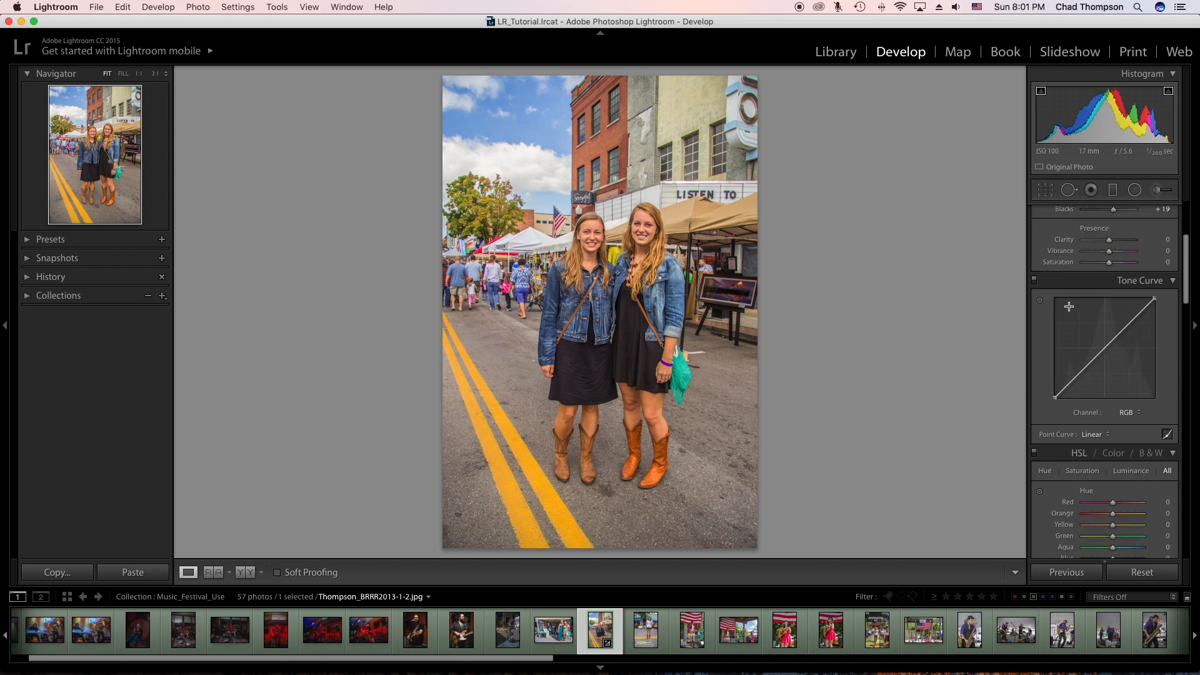
{"action": "left_click_drag", "start_coordinate": [1109, 240], "coordinate": [1125, 242]}
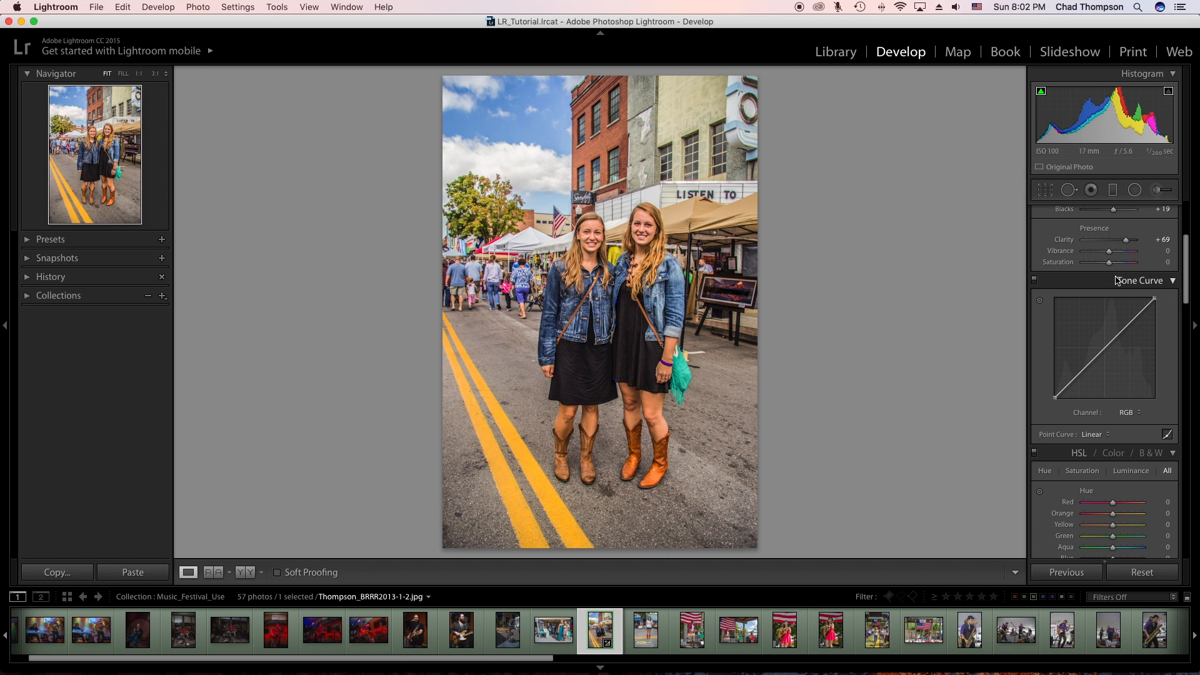
{"action": "double_click", "coordinate": [1126, 242]}
{"action": "left_click", "coordinate": [1159, 240]}
{"action": "type", "text": "8"}
{"action": "key", "text": "Return"}
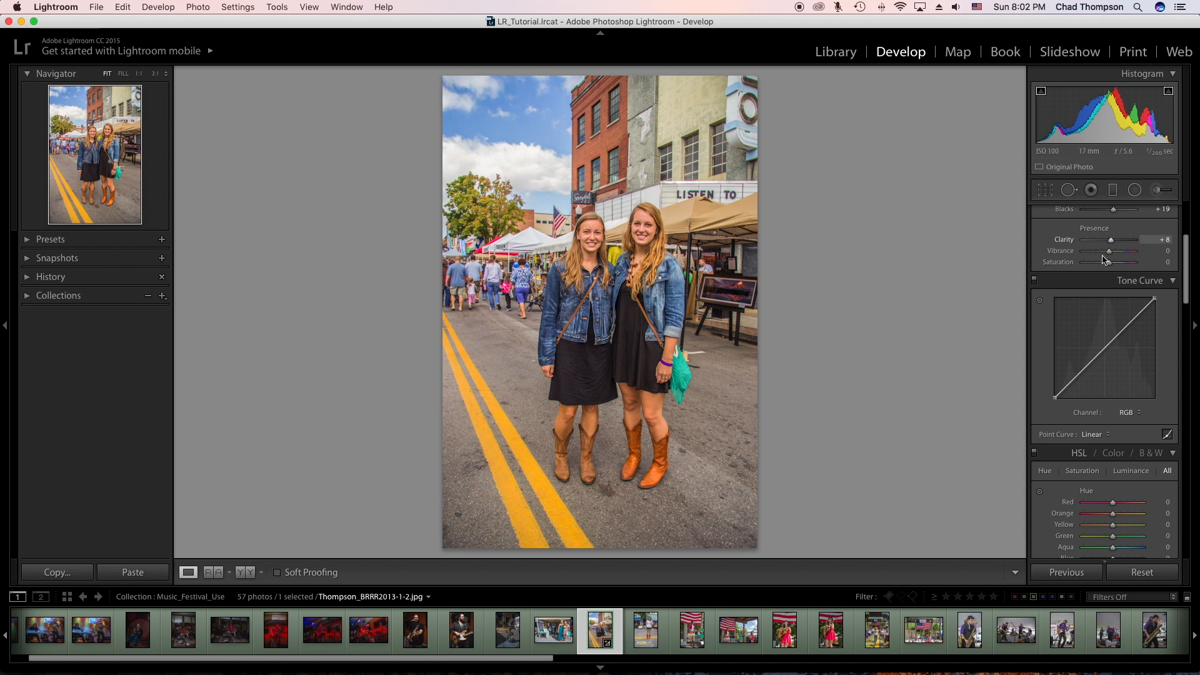
{"action": "left_click_drag", "start_coordinate": [1109, 254], "coordinate": [1108, 266]}
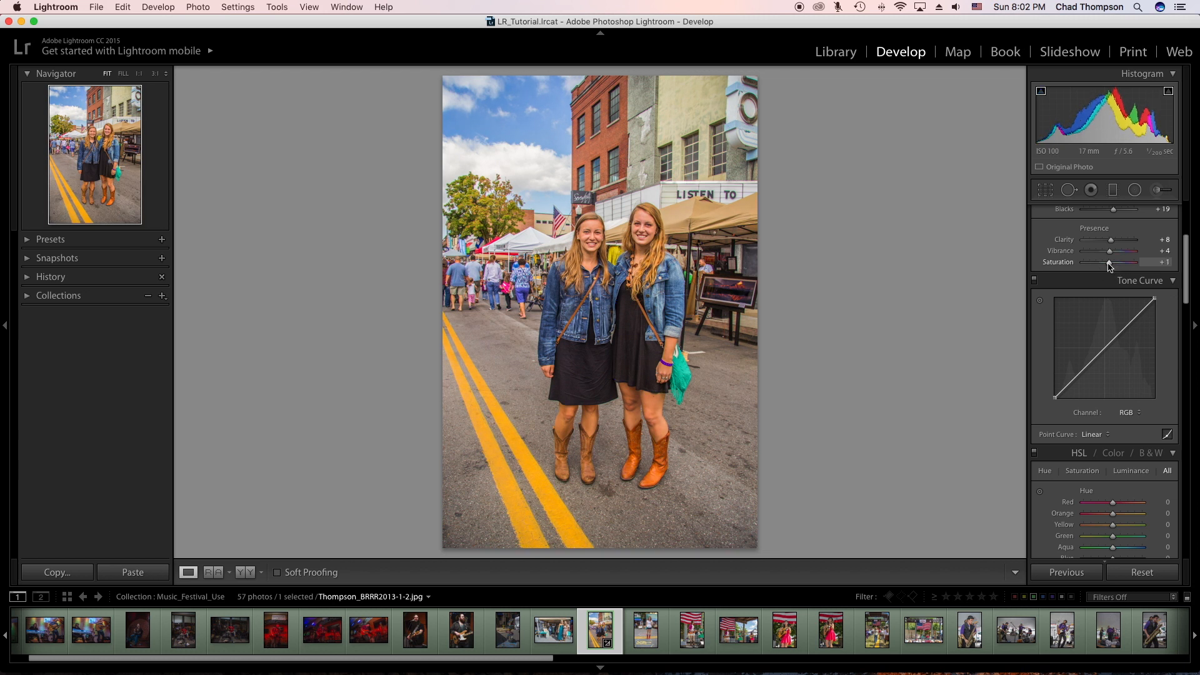
Add three points to the RGB tone curve and shape a slight S-curve with lower shadows and raised highlights.
{"action": "scroll", "coordinate": [1100, 256], "scroll_direction": "up", "scroll_amount": 5}
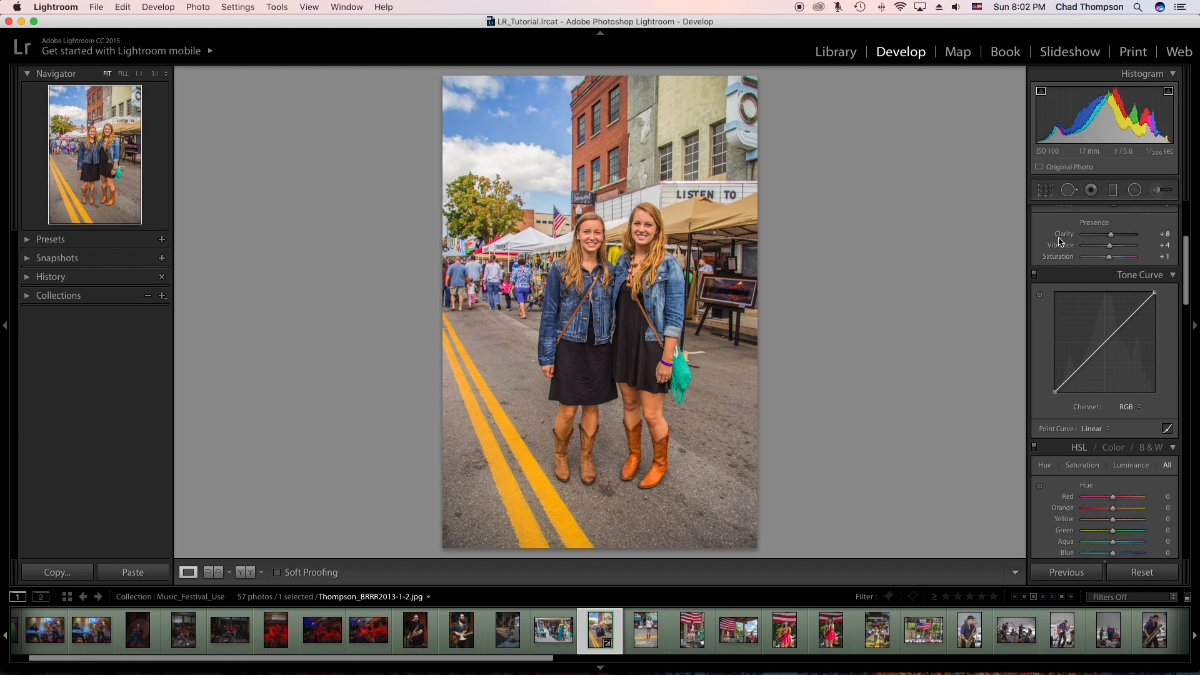
{"action": "scroll", "coordinate": [1039, 329], "scroll_direction": "down", "scroll_amount": 5}
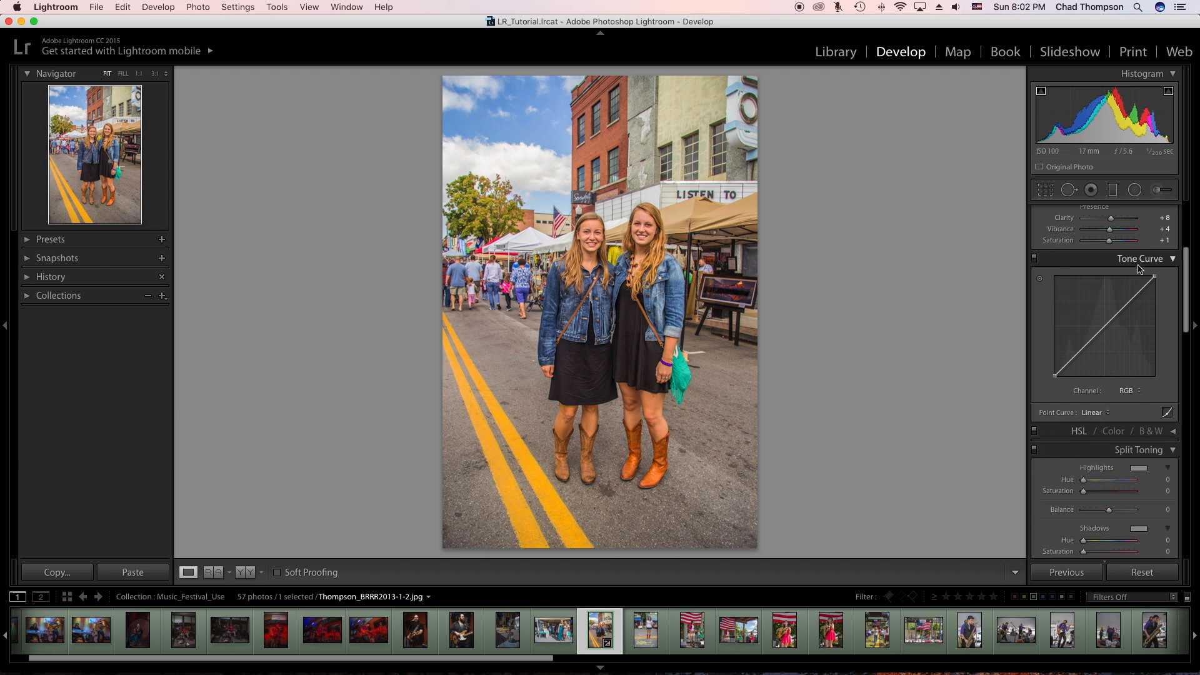
{"action": "left_click", "coordinate": [1078, 352]}
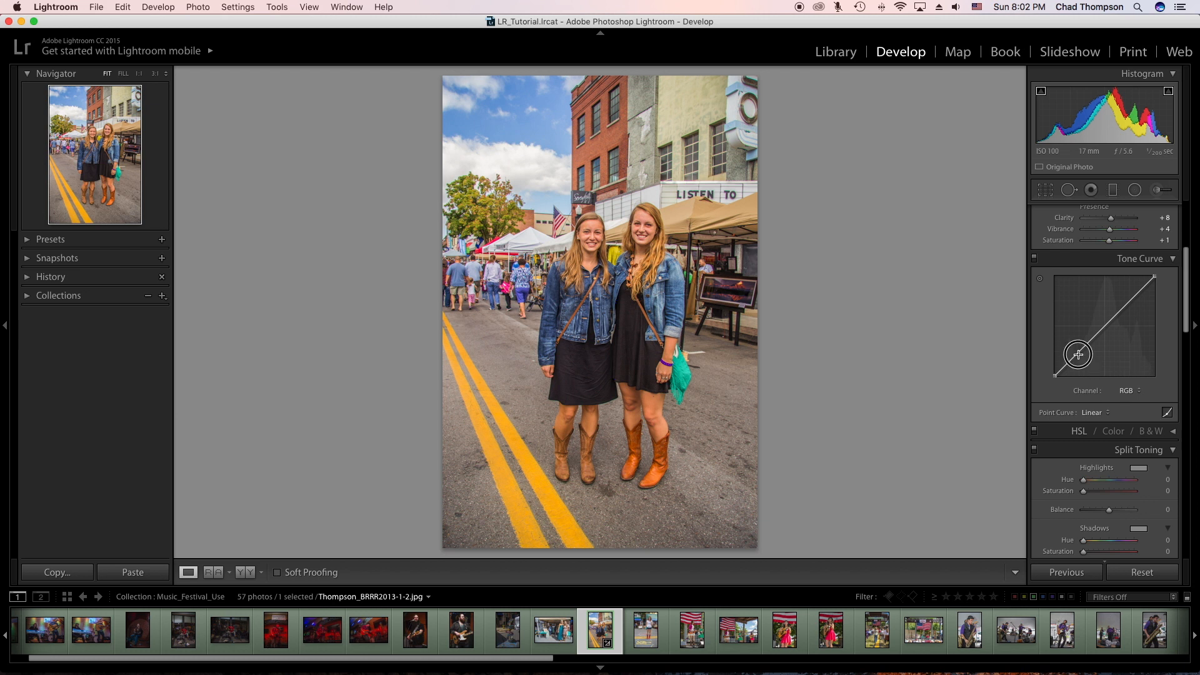
{"action": "left_click", "coordinate": [1108, 326]}
{"action": "left_click", "coordinate": [1131, 299]}
{"action": "left_click_drag", "start_coordinate": [1078, 351], "coordinate": [1079, 355]}
{"action": "left_click_drag", "start_coordinate": [1130, 300], "coordinate": [1130, 298]}
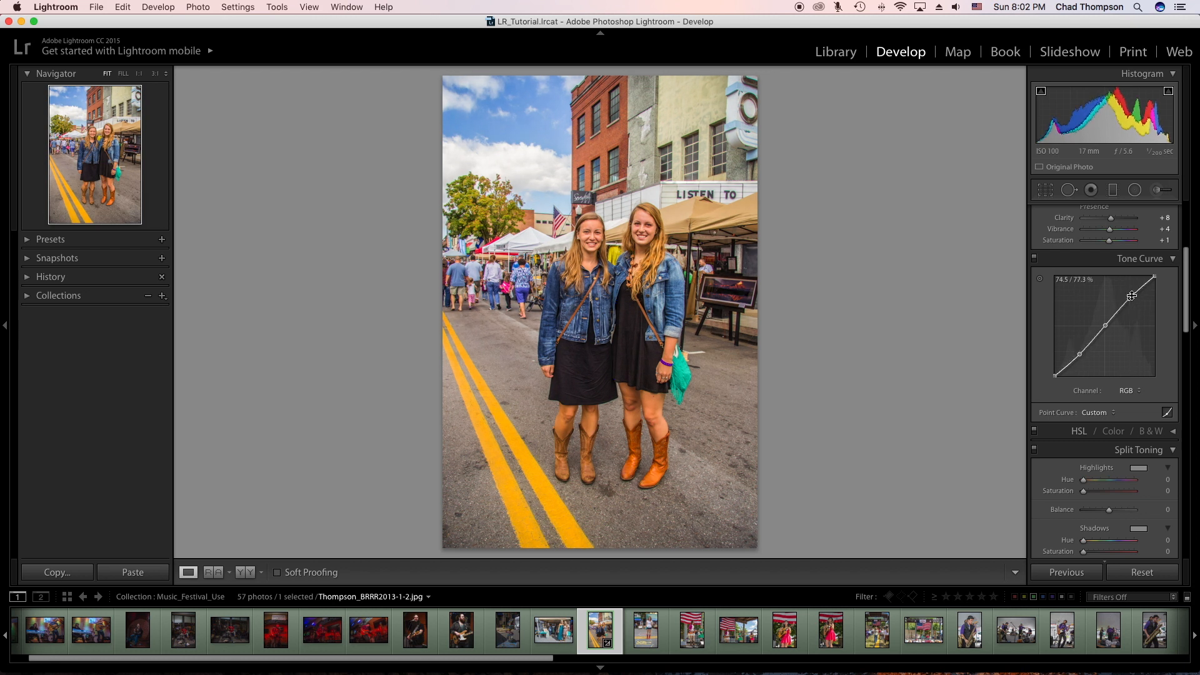
Compare the photo with the tone curve adjustment off and on, and collapse the Tone Curve section.
{"action": "left_click", "coordinate": [1034, 259]}
{"action": "left_click", "coordinate": [1034, 260]}
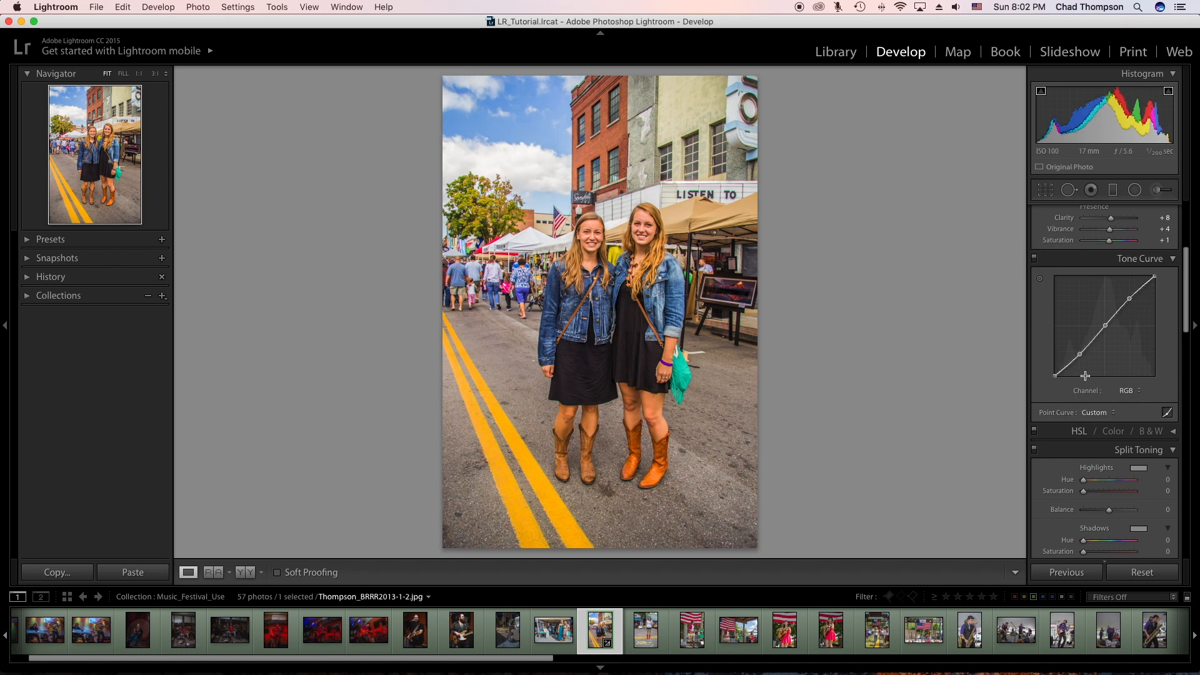
{"action": "left_click", "coordinate": [1172, 260]}
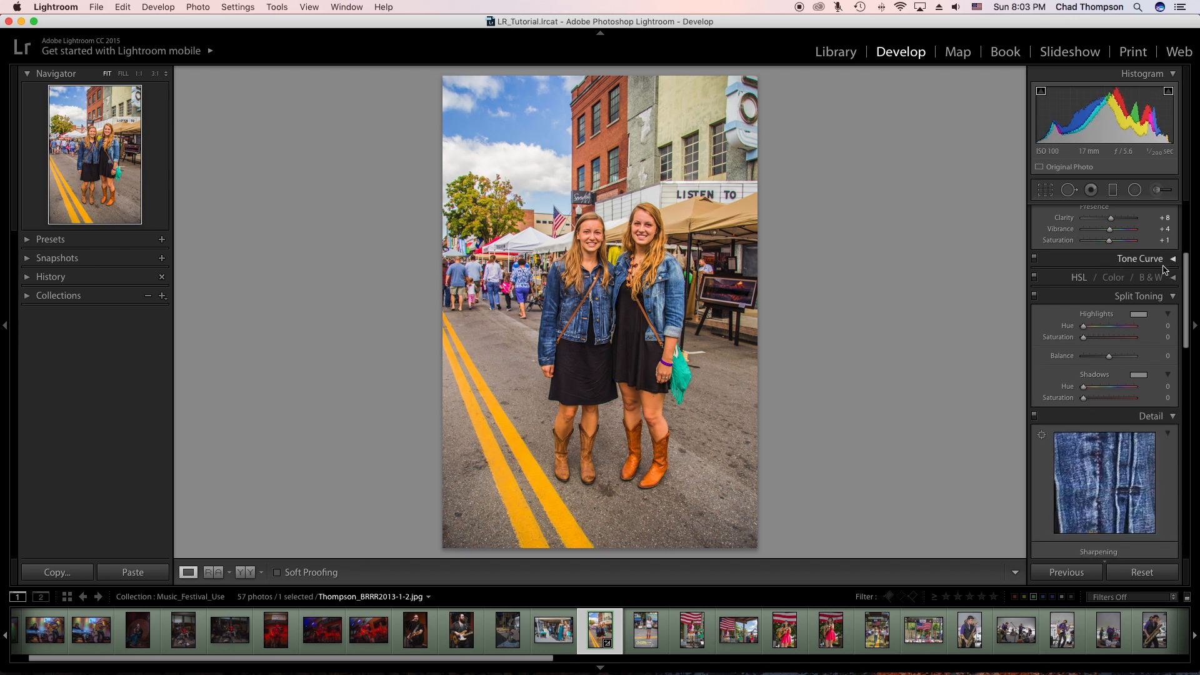
Review the Basic adjustments and collapse the Split Toning section.
{"action": "scroll", "coordinate": [1168, 277], "scroll_direction": "up", "scroll_amount": 6}
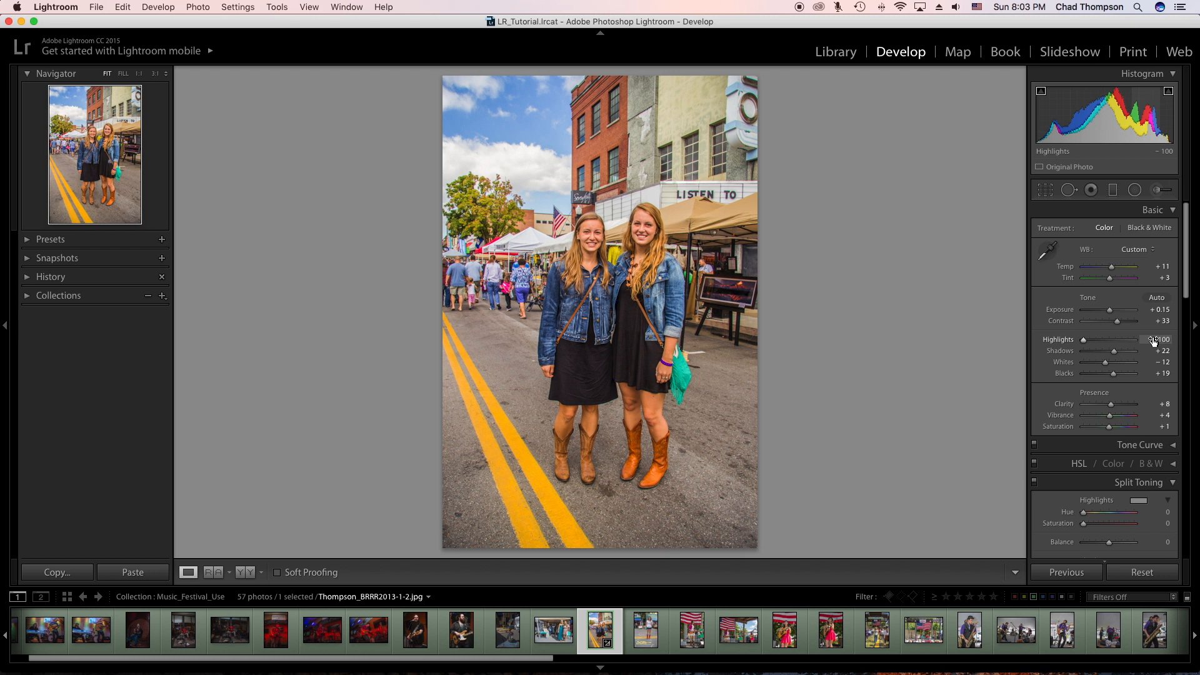
{"action": "scroll", "coordinate": [1152, 337], "scroll_direction": "down", "scroll_amount": 5}
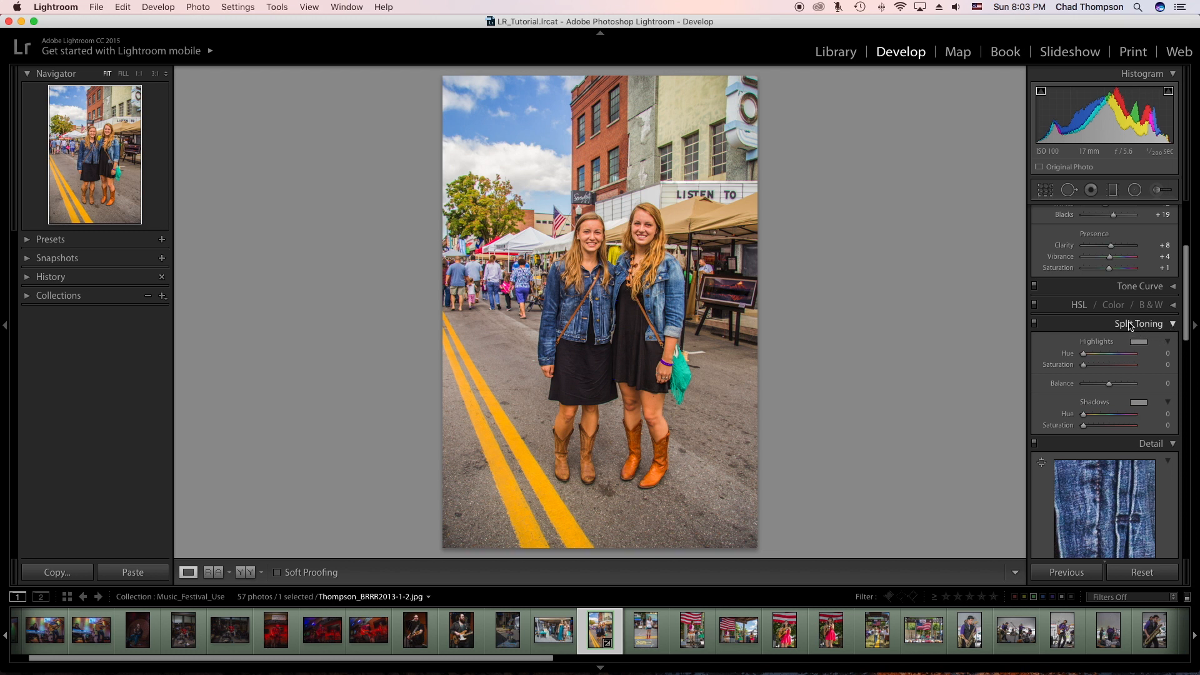
{"action": "scroll", "coordinate": [1142, 337], "scroll_direction": "down", "scroll_amount": 2}
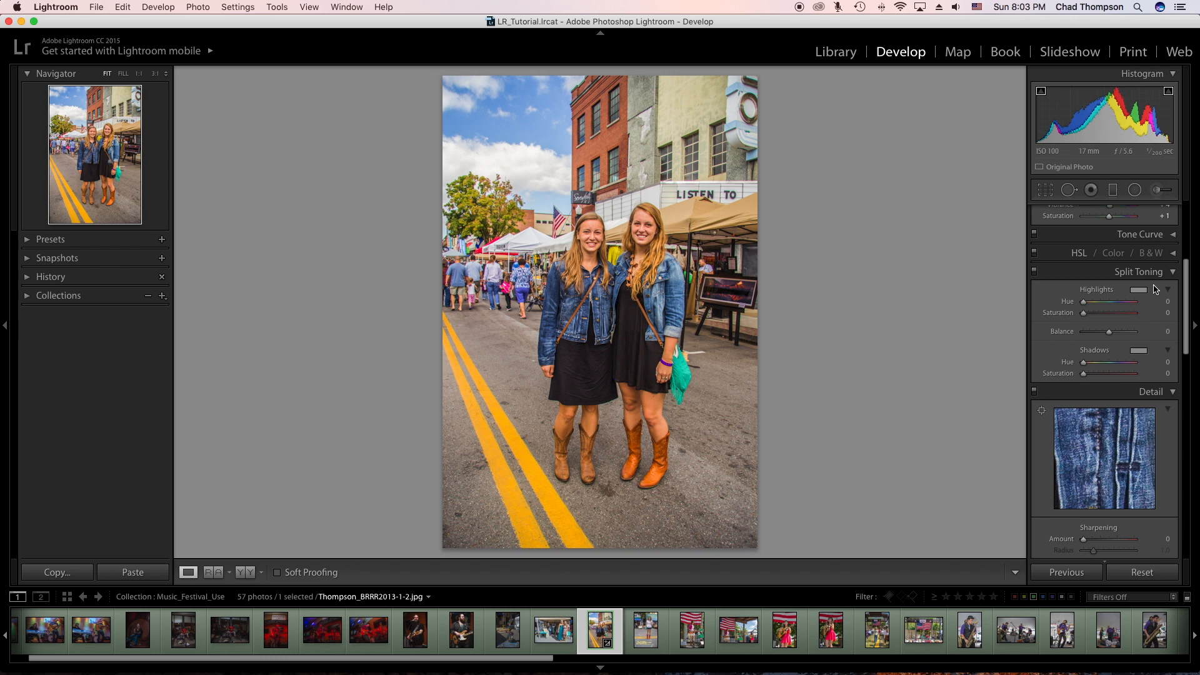
{"action": "left_click", "coordinate": [1173, 271]}
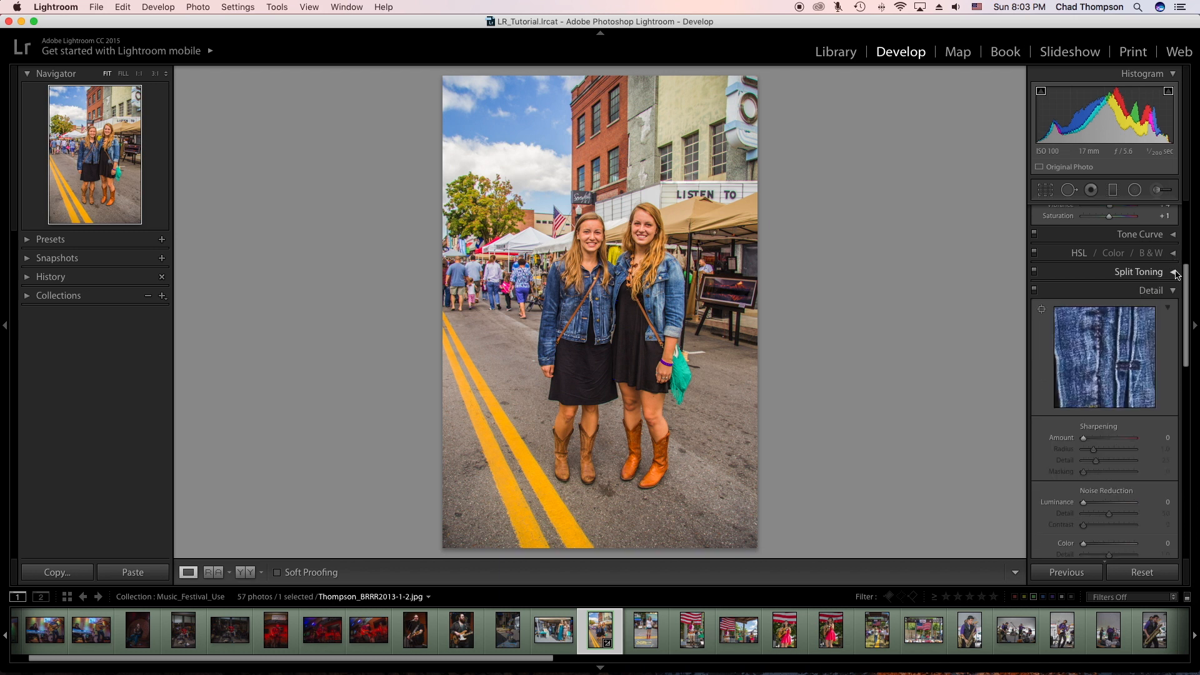
Center the Detail preview on the face of the woman in the closed denim jacket.
{"action": "scroll", "coordinate": [1170, 275], "scroll_direction": "down", "scroll_amount": 3}
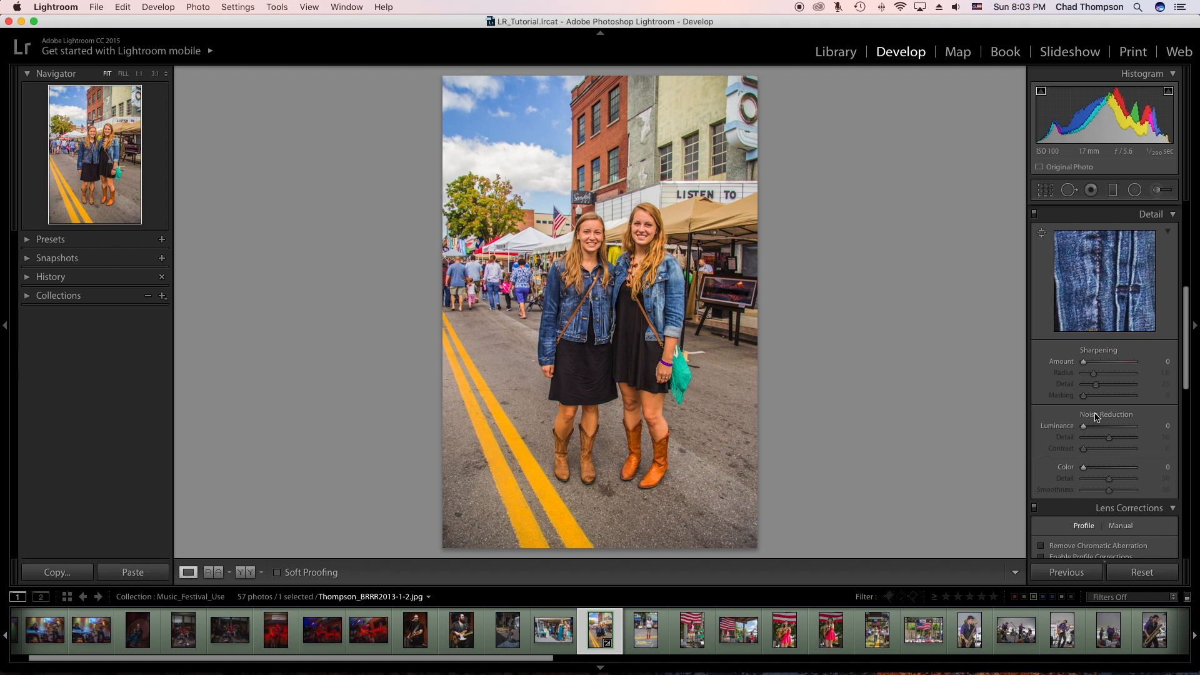
{"action": "left_click", "coordinate": [1043, 235]}
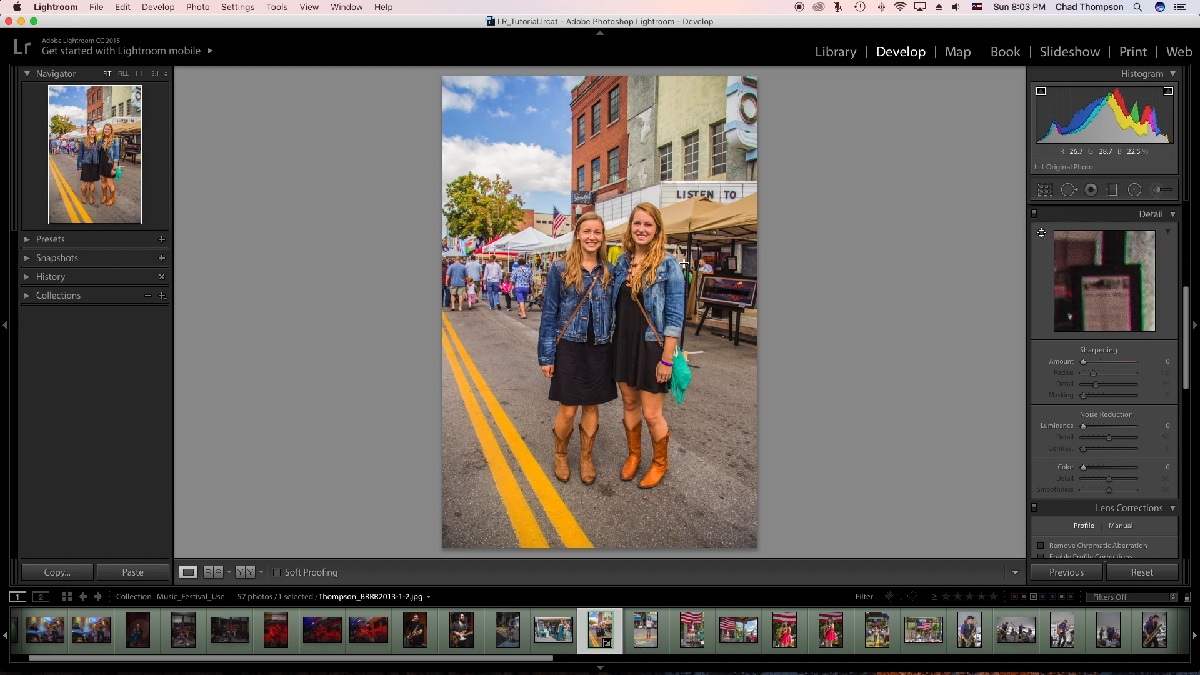
{"action": "left_click", "coordinate": [590, 242]}
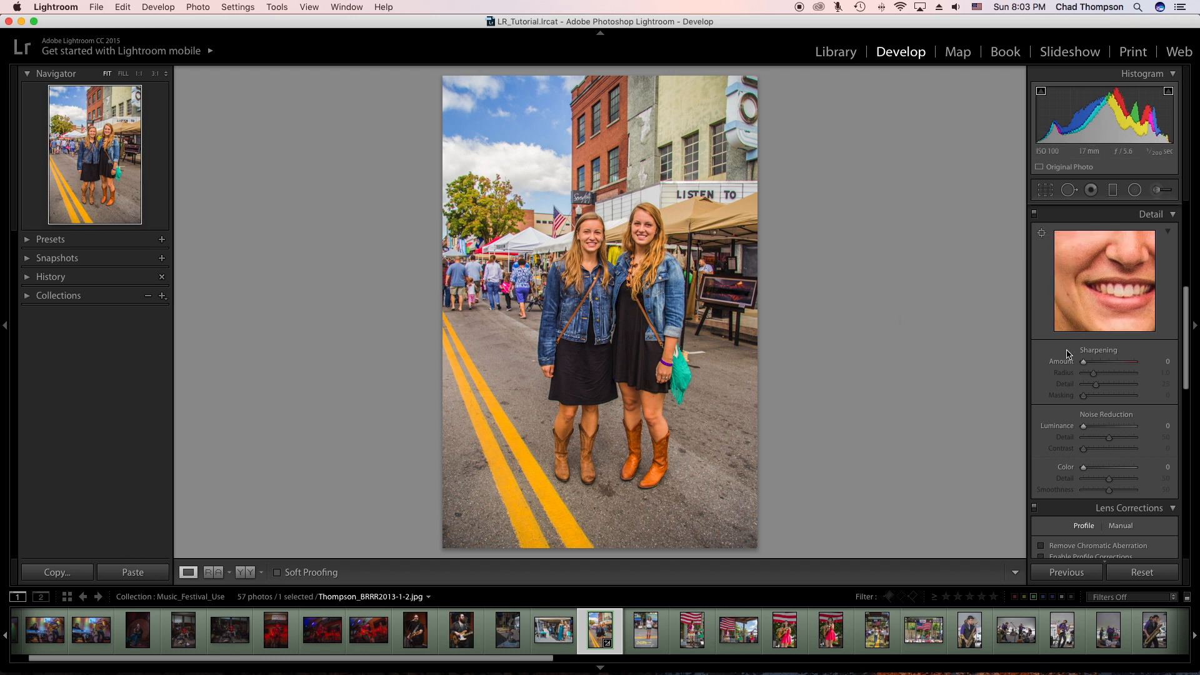
Set the photo's sharpening amount to 52 with masking at 98, and zoom the Detail preview out to the full image.
{"action": "left_click_drag", "start_coordinate": [1083, 361], "coordinate": [1102, 365]}
{"action": "key", "text": "alt"}
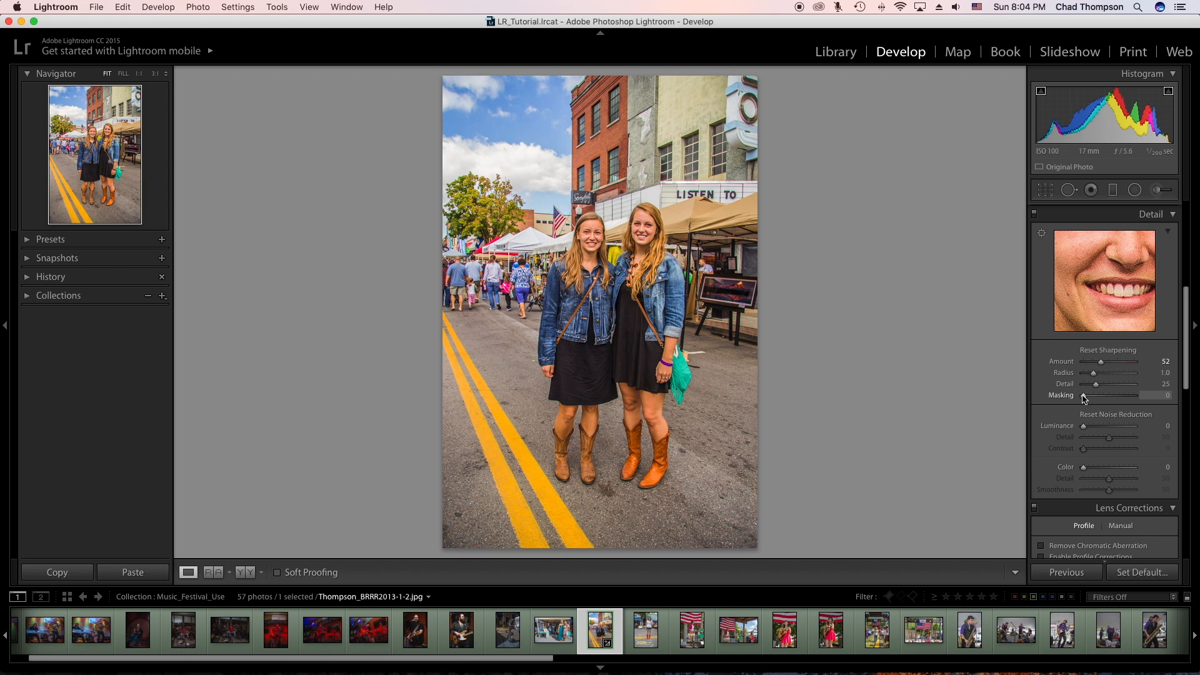
{"action": "left_click_drag", "start_coordinate": [1084, 396], "coordinate": [1133, 398]}
{"action": "left_click", "coordinate": [1086, 280]}
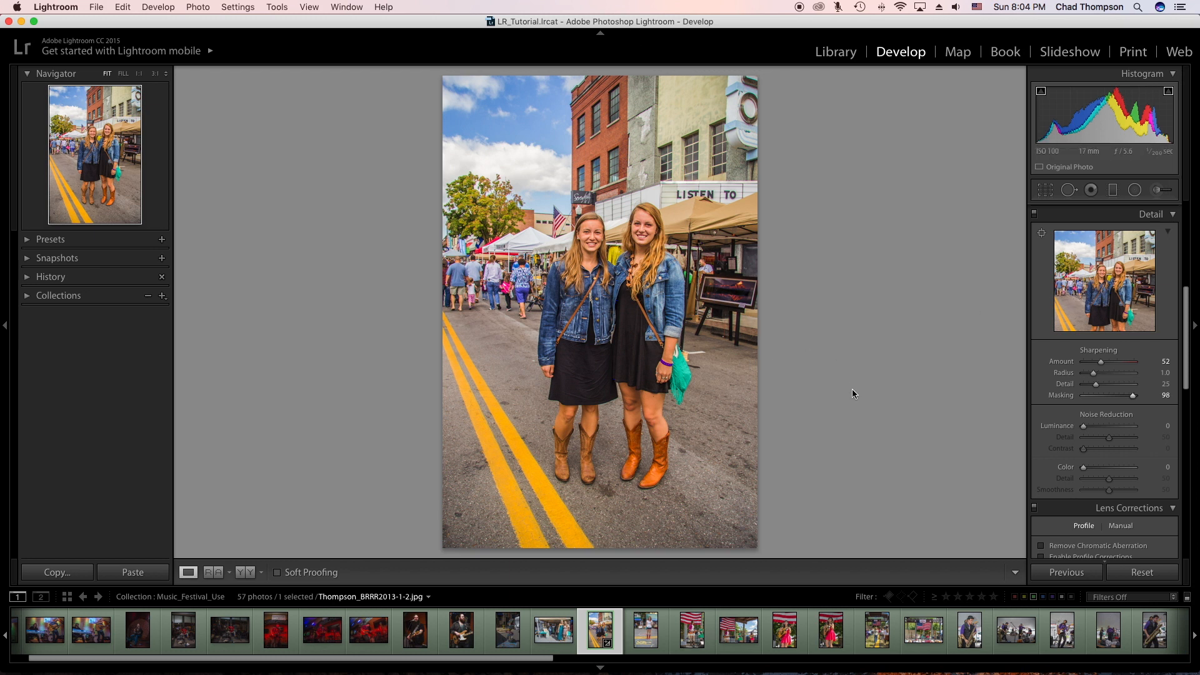
Enable profile corrections in Lens Corrections for the photo of the two women.
{"action": "scroll", "coordinate": [1101, 371], "scroll_direction": "down", "scroll_amount": 4}
{"action": "scroll", "coordinate": [1102, 371], "scroll_direction": "down", "scroll_amount": 10}
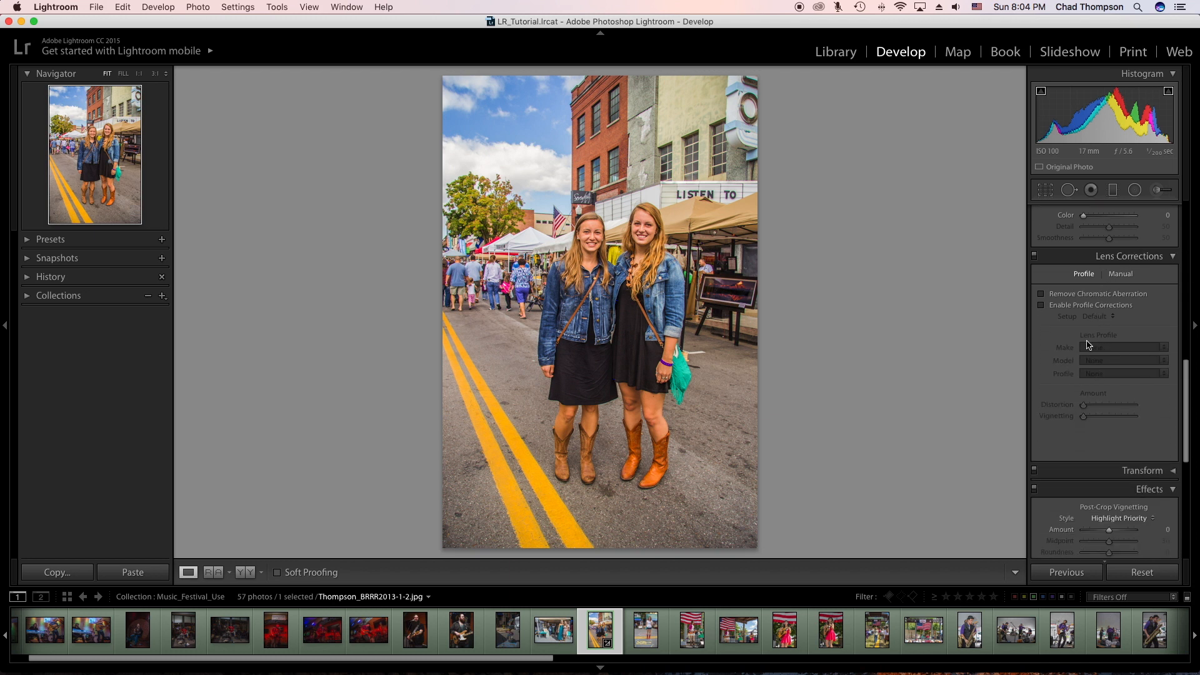
{"action": "left_click", "coordinate": [1040, 306]}
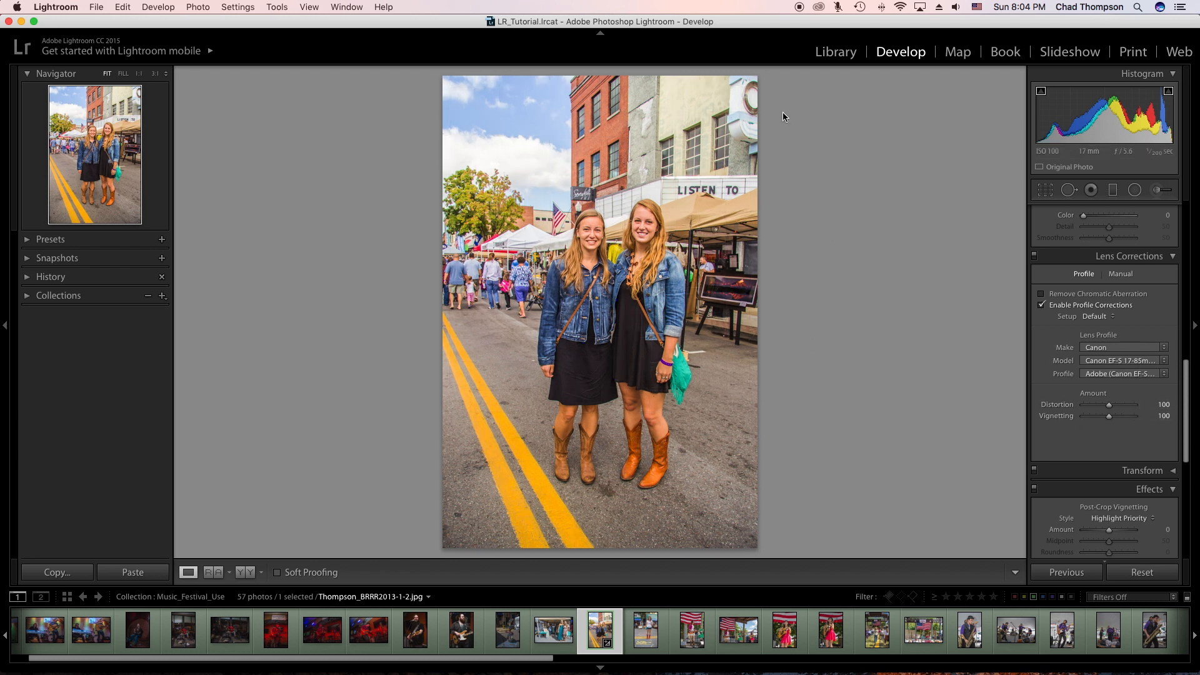
Collapse the Effects and Camera Calibration sections.
{"action": "scroll", "coordinate": [1125, 431], "scroll_direction": "down", "scroll_amount": 3}
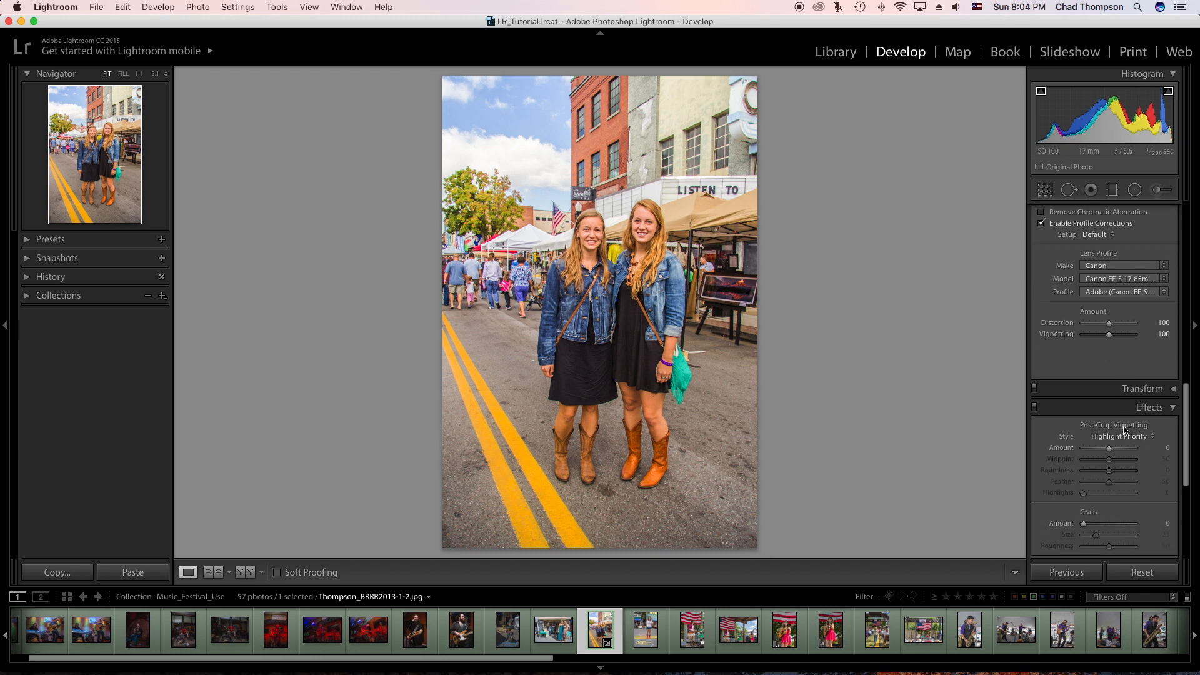
{"action": "left_click", "coordinate": [1171, 408]}
{"action": "scroll", "coordinate": [1169, 416], "scroll_direction": "down", "scroll_amount": 2}
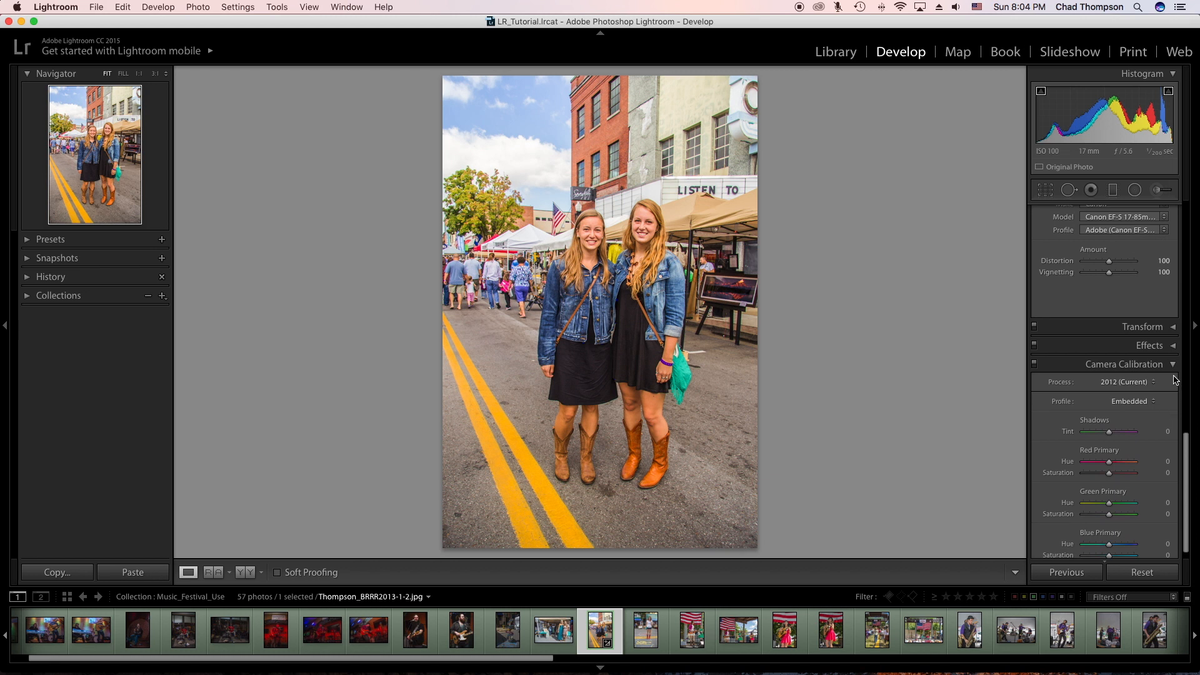
{"action": "left_click", "coordinate": [1171, 368]}
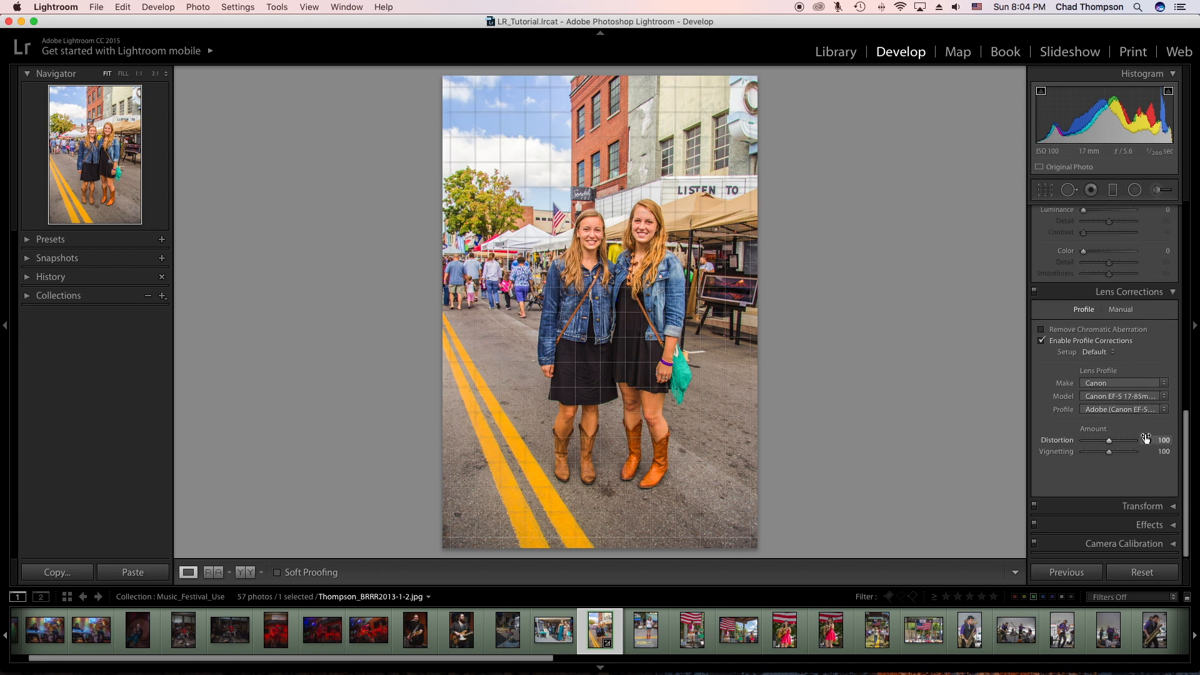
{"action": "scroll", "coordinate": [1150, 436], "scroll_direction": "up", "scroll_amount": 10}
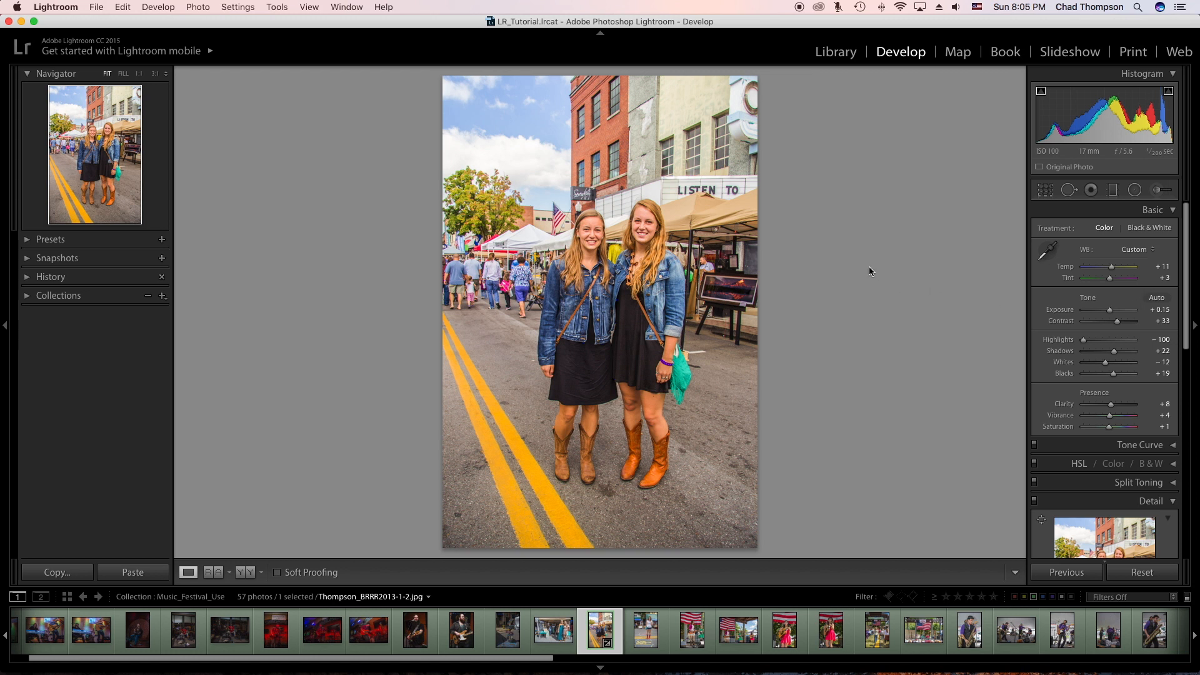
Start exporting the photo to the hard drive and set the destination subfolder on the desktop to LRTutorial.
{"action": "left_click", "coordinate": [96, 8]}
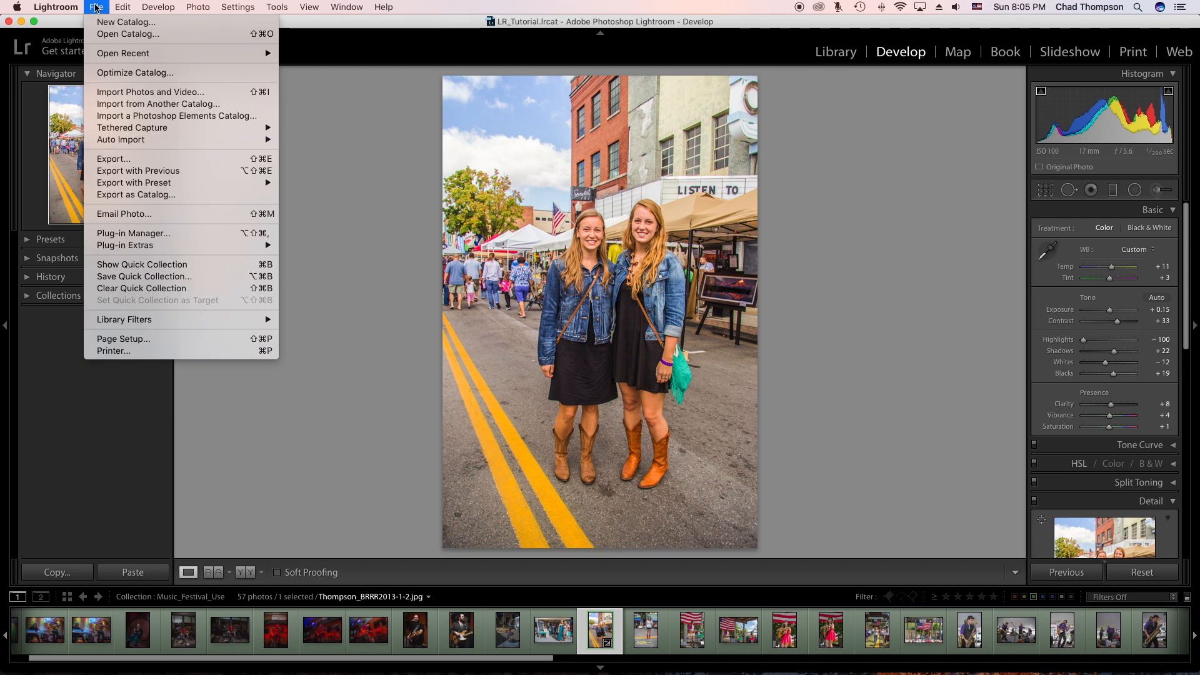
{"action": "left_click", "coordinate": [127, 159]}
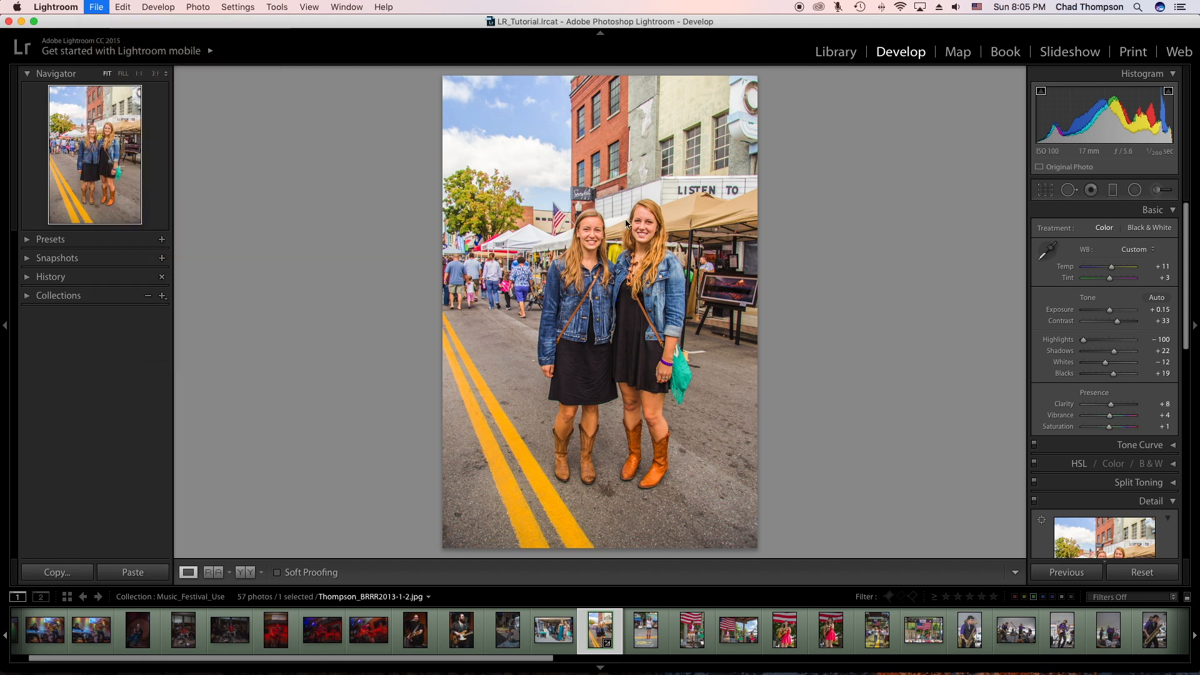
{"action": "left_click_drag", "start_coordinate": [527, 92], "coordinate": [638, 115]}
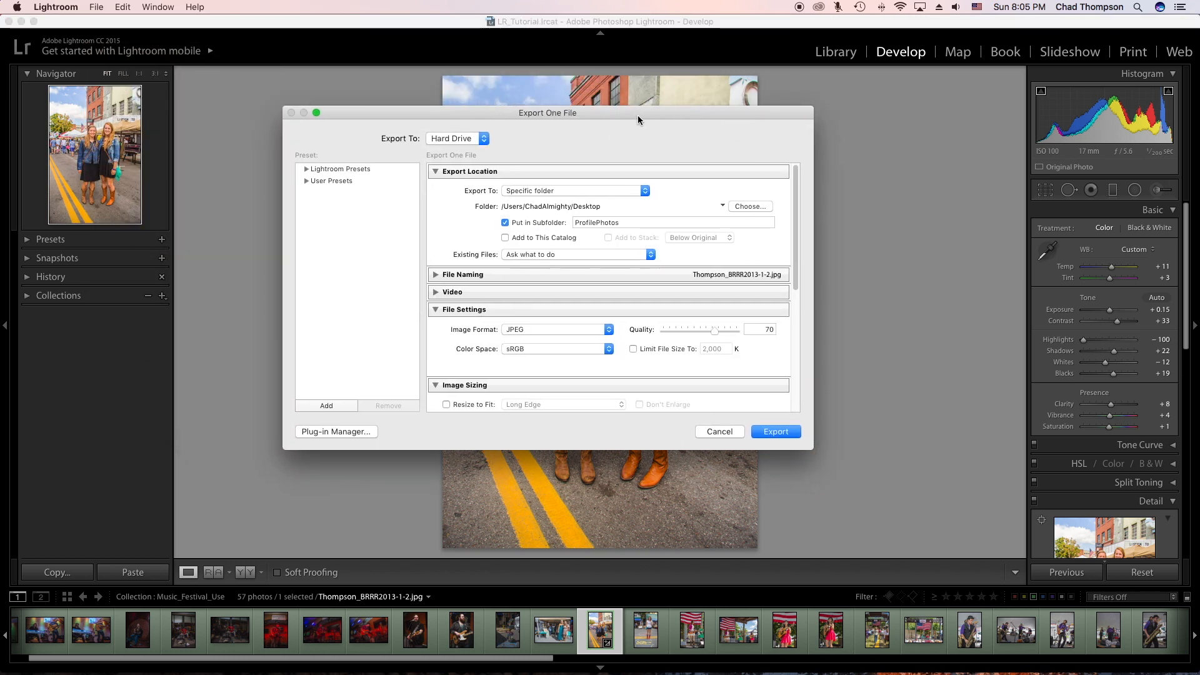
{"action": "left_click", "coordinate": [505, 223]}
{"action": "left_click", "coordinate": [505, 222]}
{"action": "double_click", "coordinate": [637, 225]}
{"action": "type", "text": "LRTutorial"}
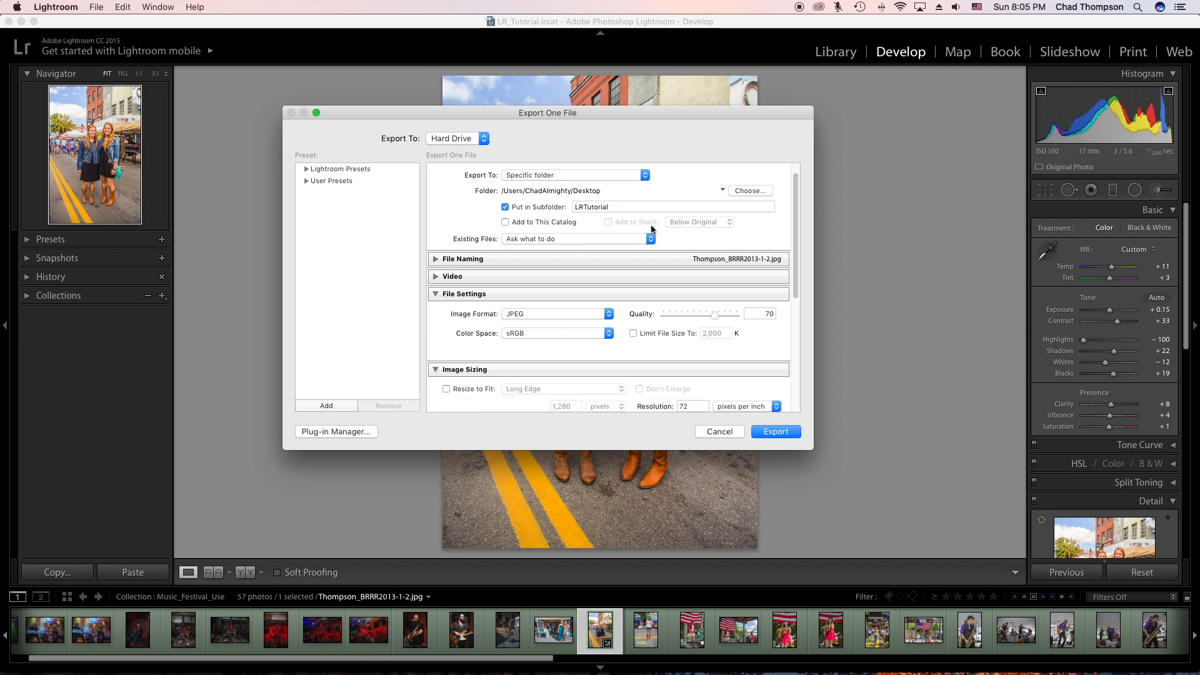
Review the export's file naming, JPEG quality, colour space, resolution, sharpening and metadata settings.
{"action": "scroll", "coordinate": [650, 225], "scroll_direction": "down", "scroll_amount": 5}
{"action": "scroll", "coordinate": [650, 225], "scroll_direction": "up", "scroll_amount": 1}
{"action": "scroll", "coordinate": [658, 233], "scroll_direction": "up", "scroll_amount": 2}
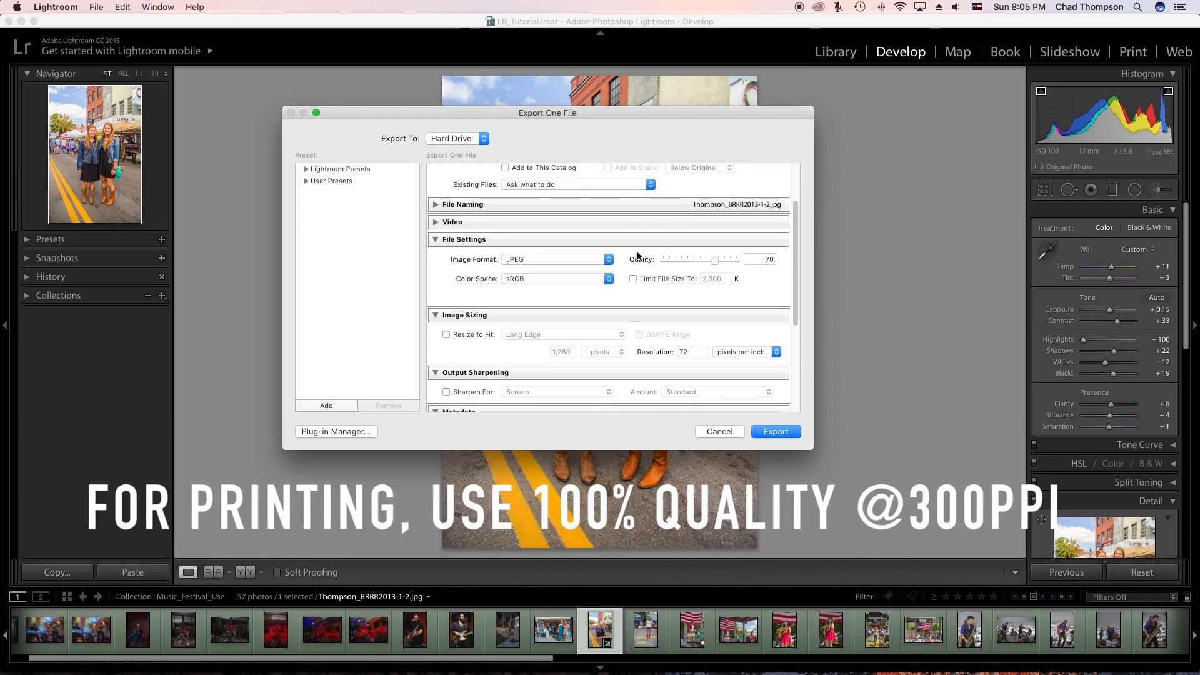
{"action": "scroll", "coordinate": [642, 287], "scroll_direction": "up", "scroll_amount": 2}
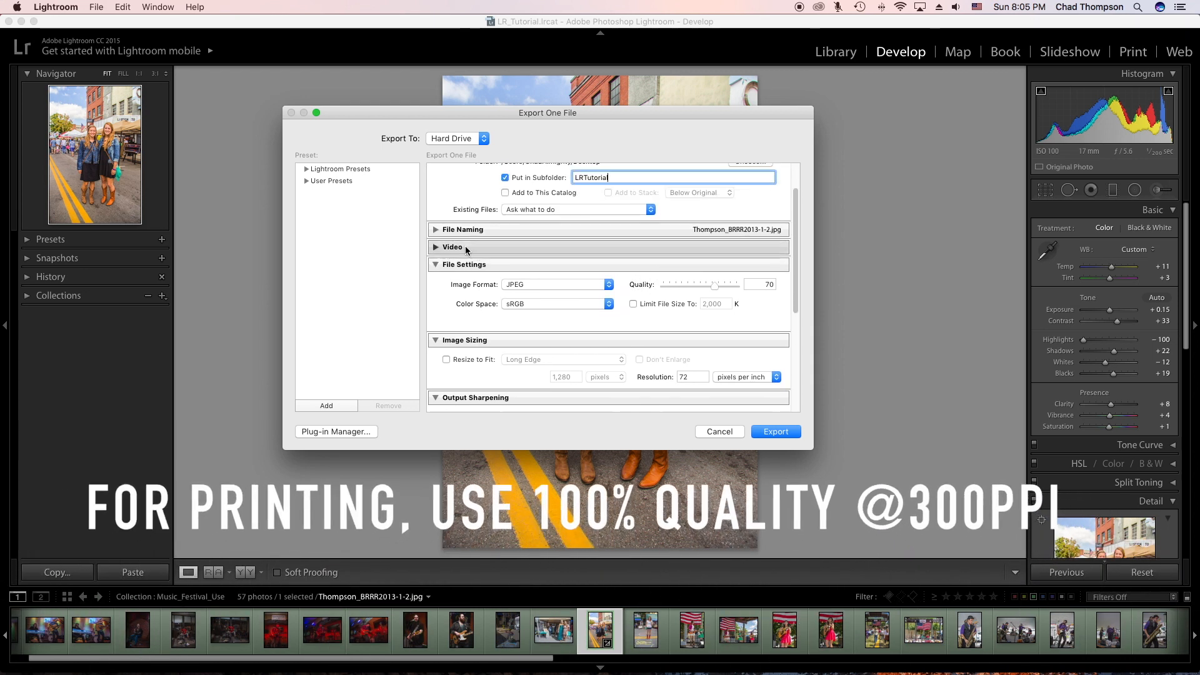
{"action": "scroll", "coordinate": [485, 242], "scroll_direction": "down", "scroll_amount": 7}
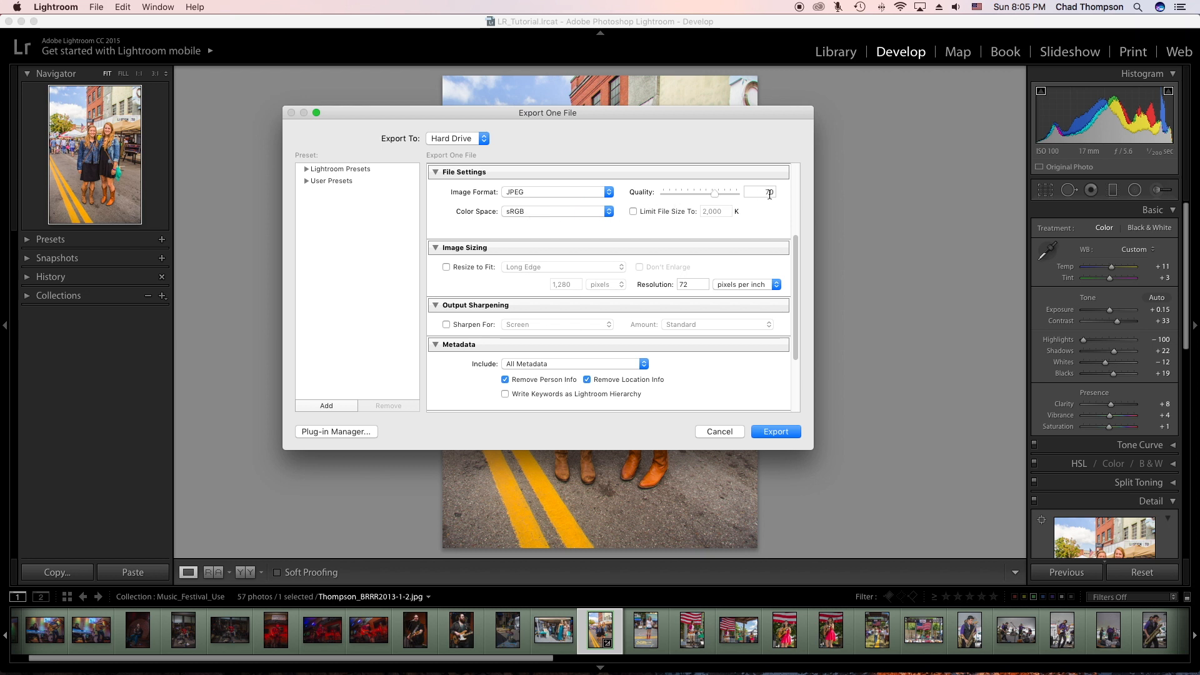
{"action": "scroll", "coordinate": [770, 209], "scroll_direction": "down", "scroll_amount": 1}
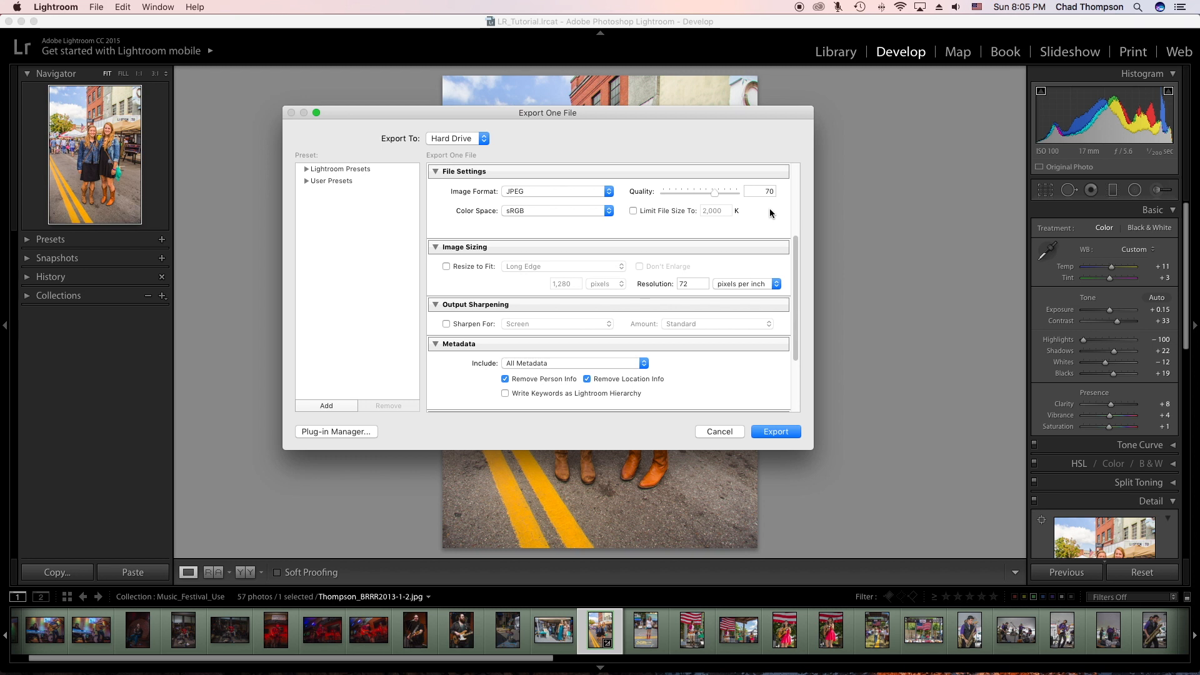
{"action": "scroll", "coordinate": [770, 210], "scroll_direction": "down", "scroll_amount": 3}
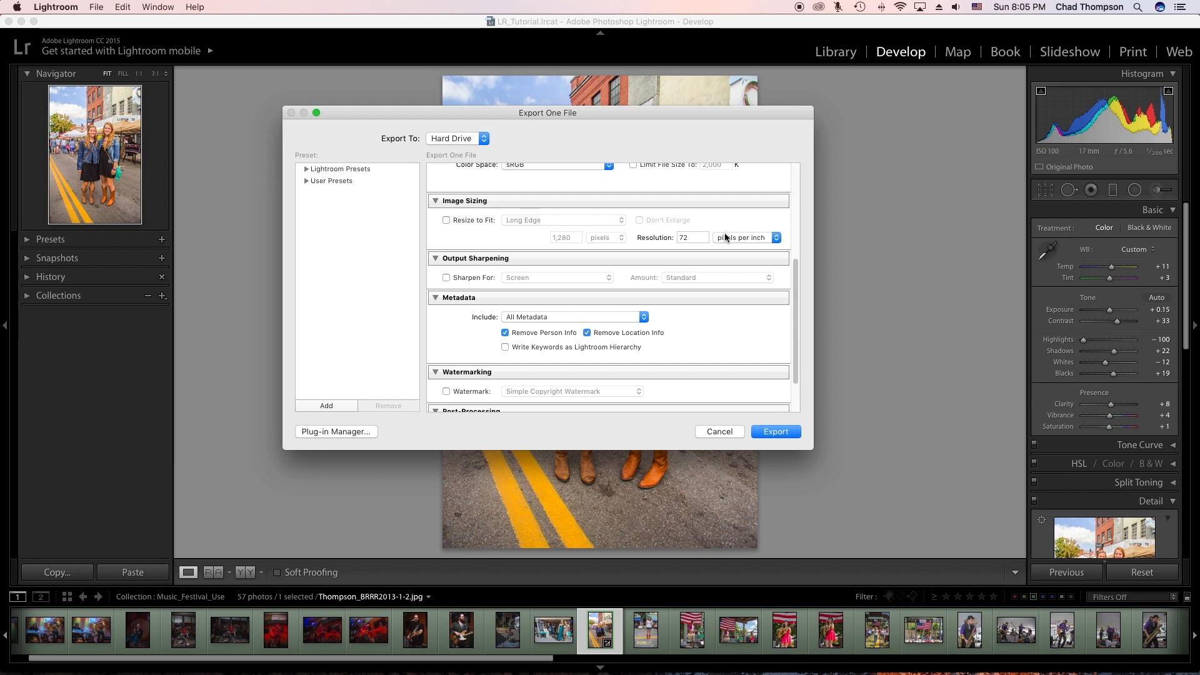
{"action": "scroll", "coordinate": [725, 236], "scroll_direction": "down", "scroll_amount": 3}
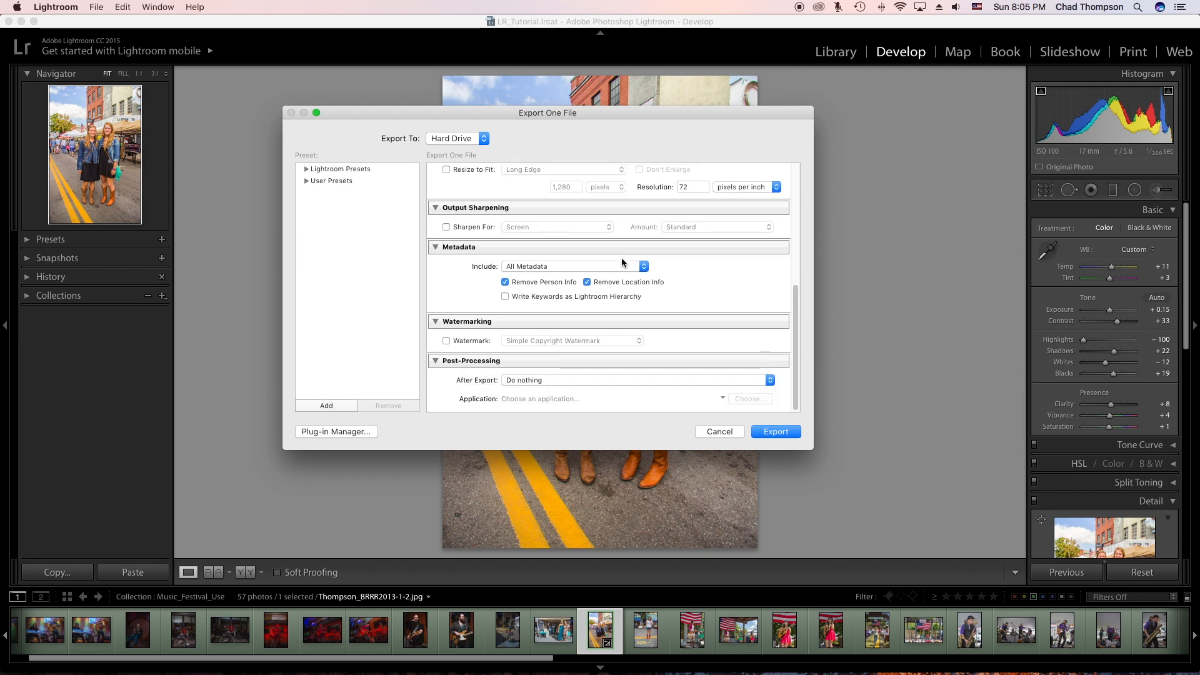
Enable a watermark for the export and open the watermark editor.
{"action": "left_click", "coordinate": [445, 341]}
{"action": "left_click", "coordinate": [599, 341]}
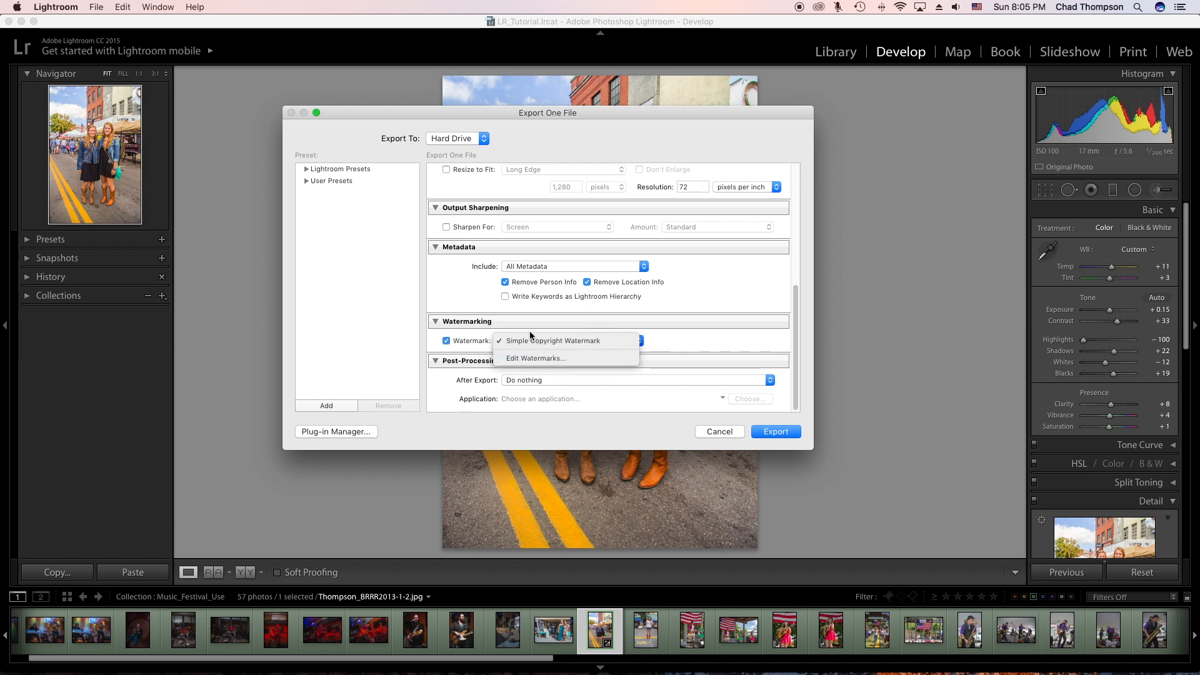
{"action": "left_click", "coordinate": [537, 358]}
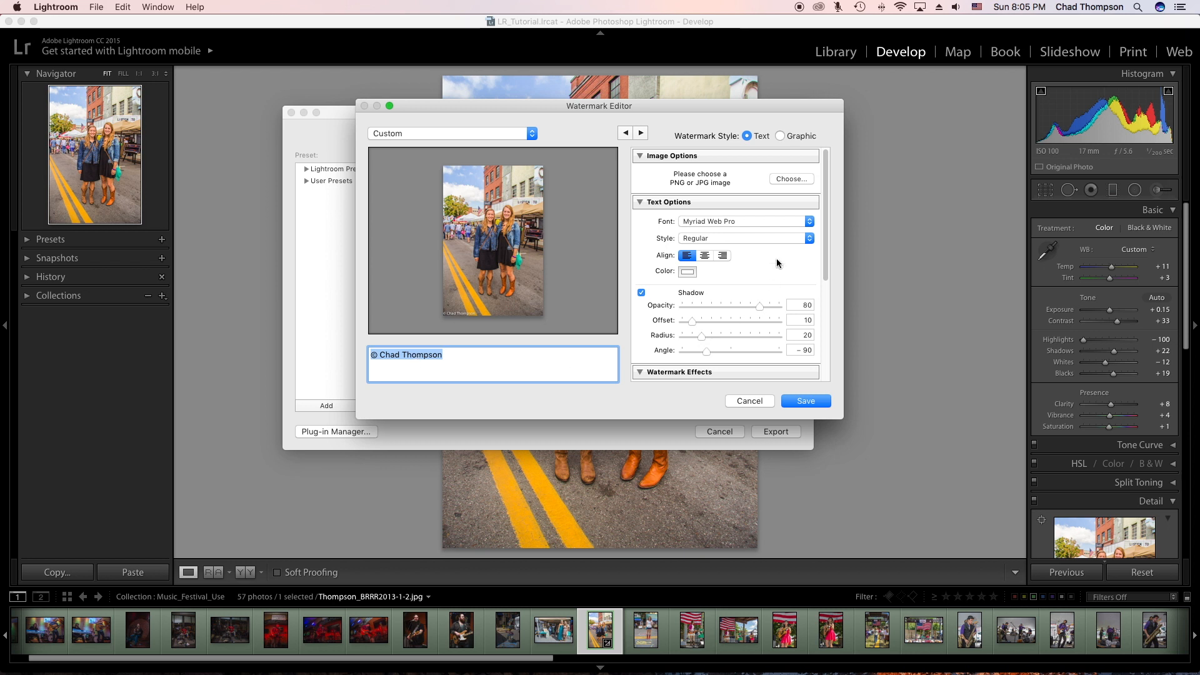
Set the text watermark's opacity to 30 and save it as a new preset named Untitled Preset.
{"action": "scroll", "coordinate": [675, 203], "scroll_direction": "down", "scroll_amount": 5}
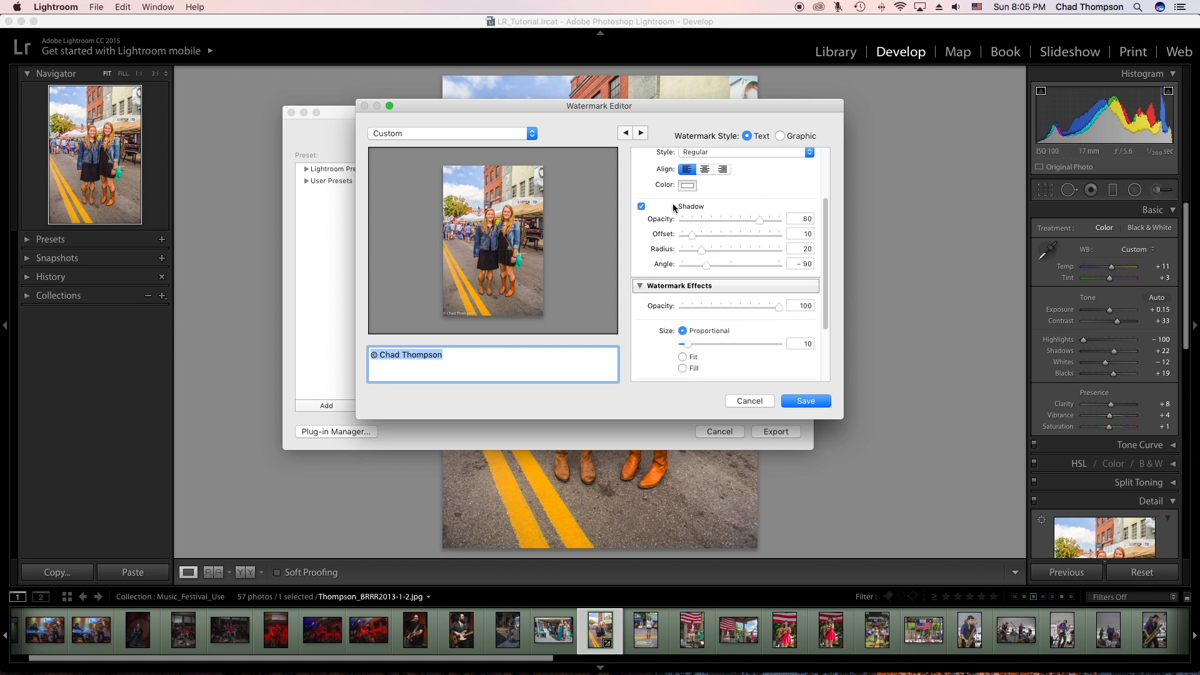
{"action": "double_click", "coordinate": [803, 230]}
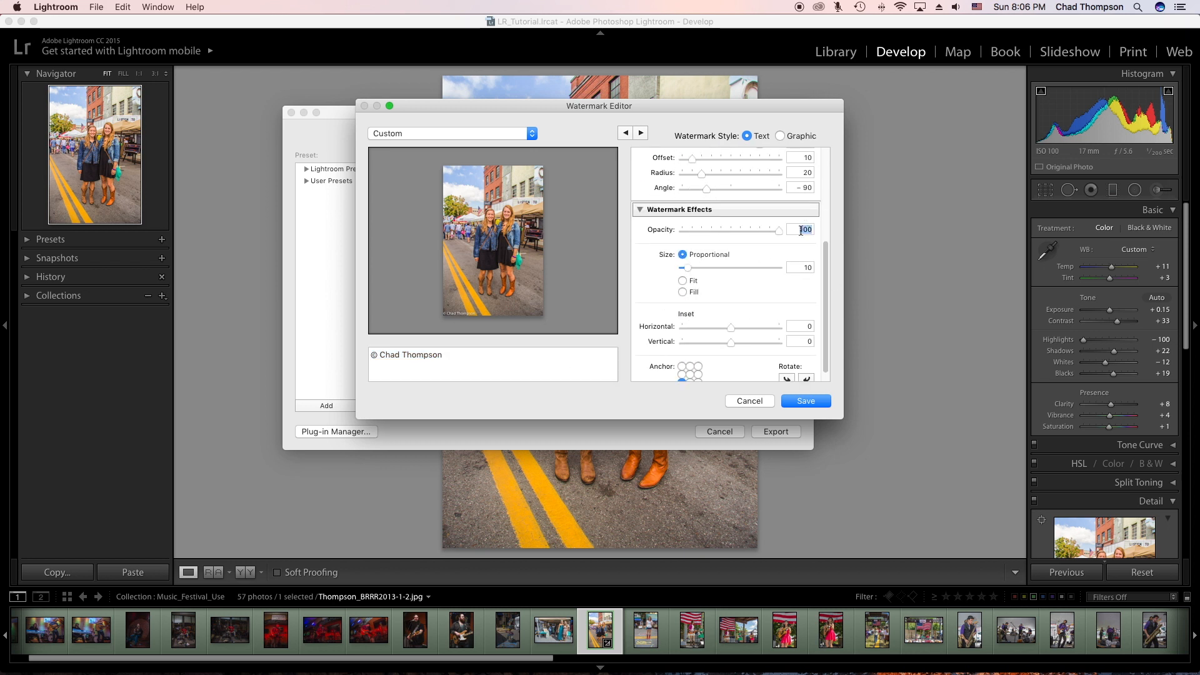
{"action": "type", "text": "30"}
{"action": "key", "text": "Return"}
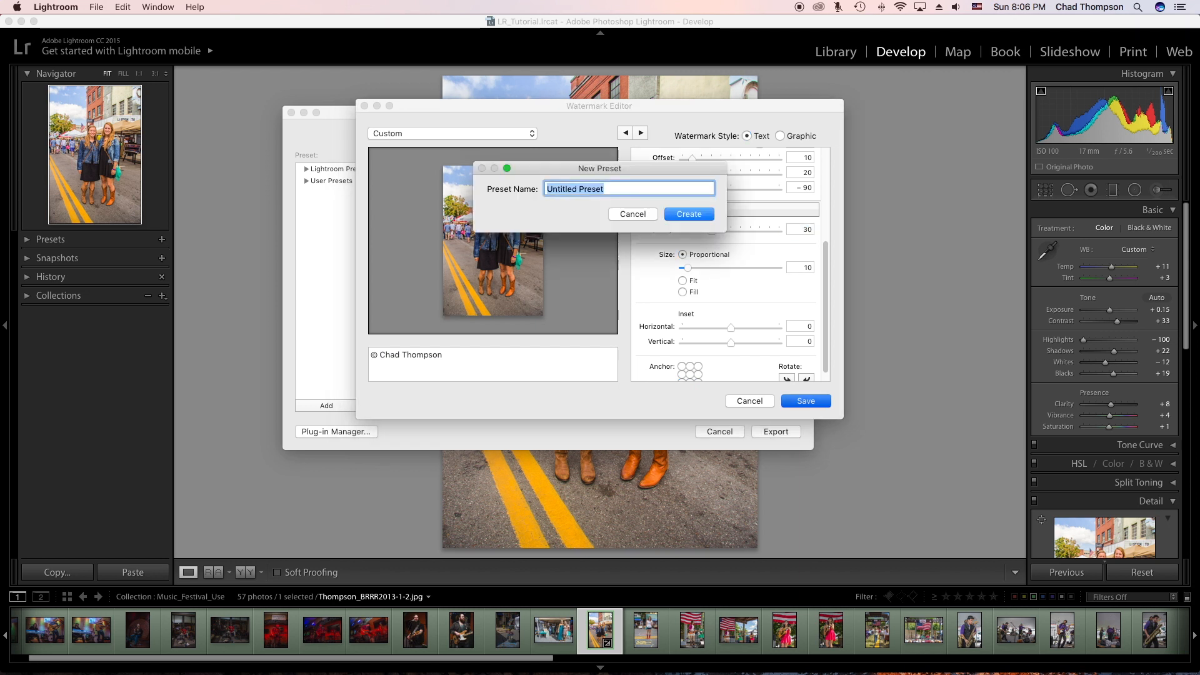
{"action": "left_click", "coordinate": [687, 216]}
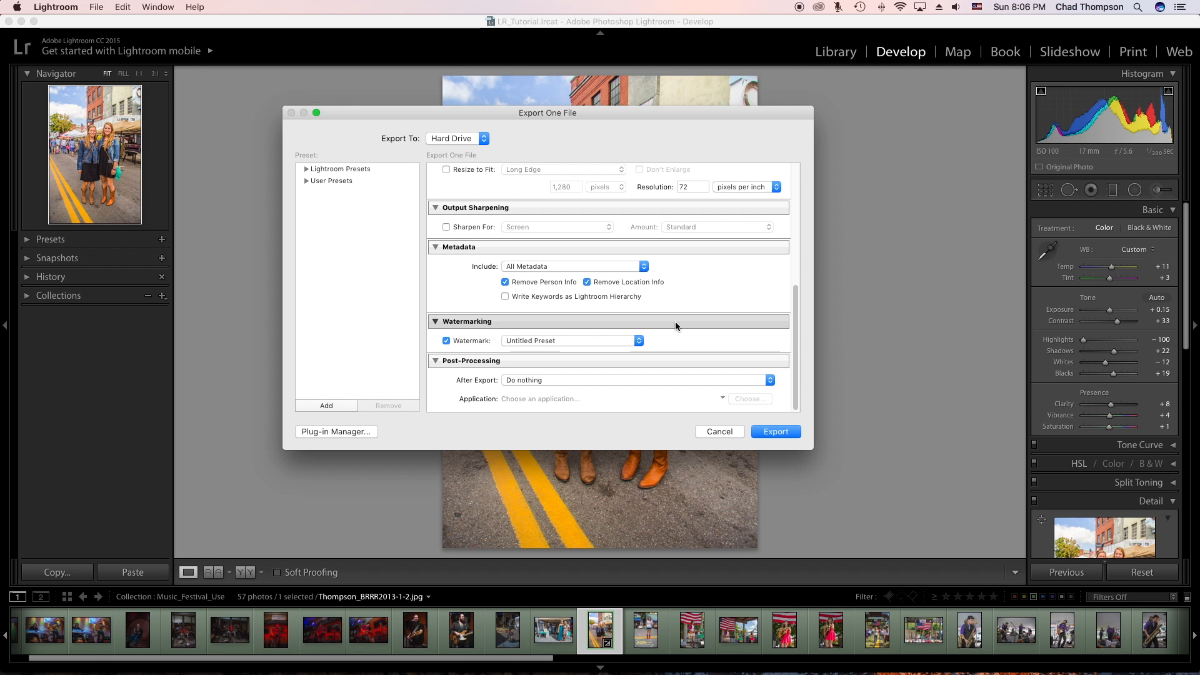
Export the photo, switch to the desktop, and move the LRTutorial folder to an open area near the file thumbnails.
{"action": "left_click", "coordinate": [778, 431]}
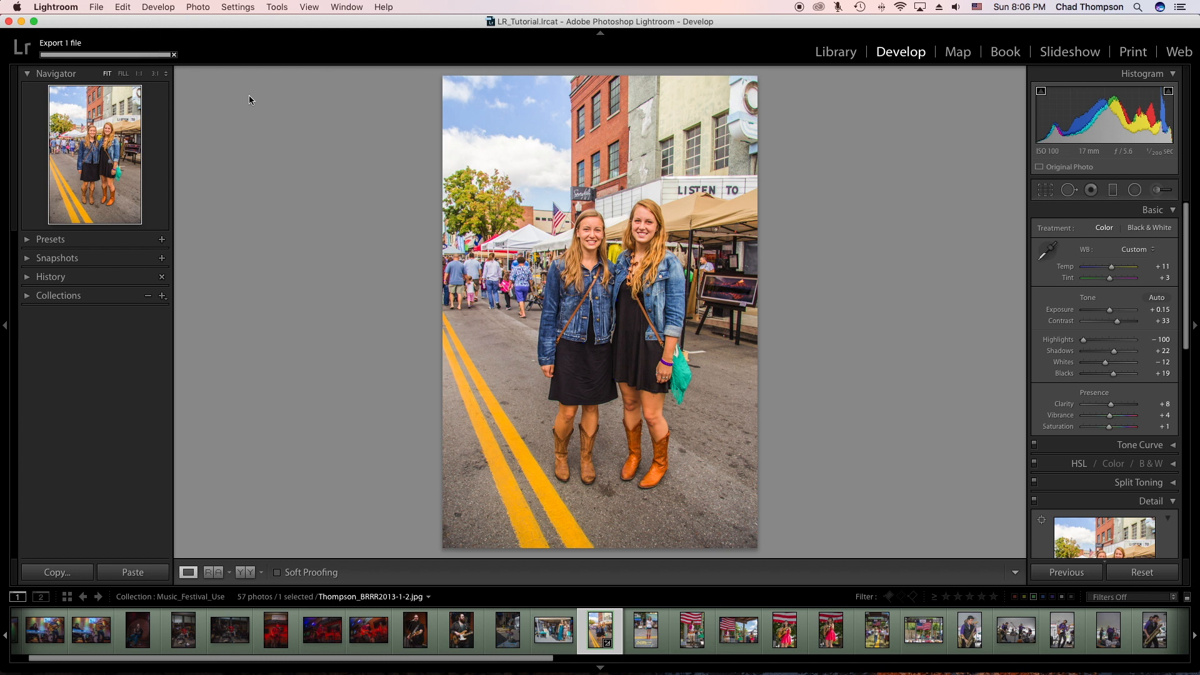
{"action": "left_click", "coordinate": [22, 22]}
{"action": "left_click", "coordinate": [473, 312]}
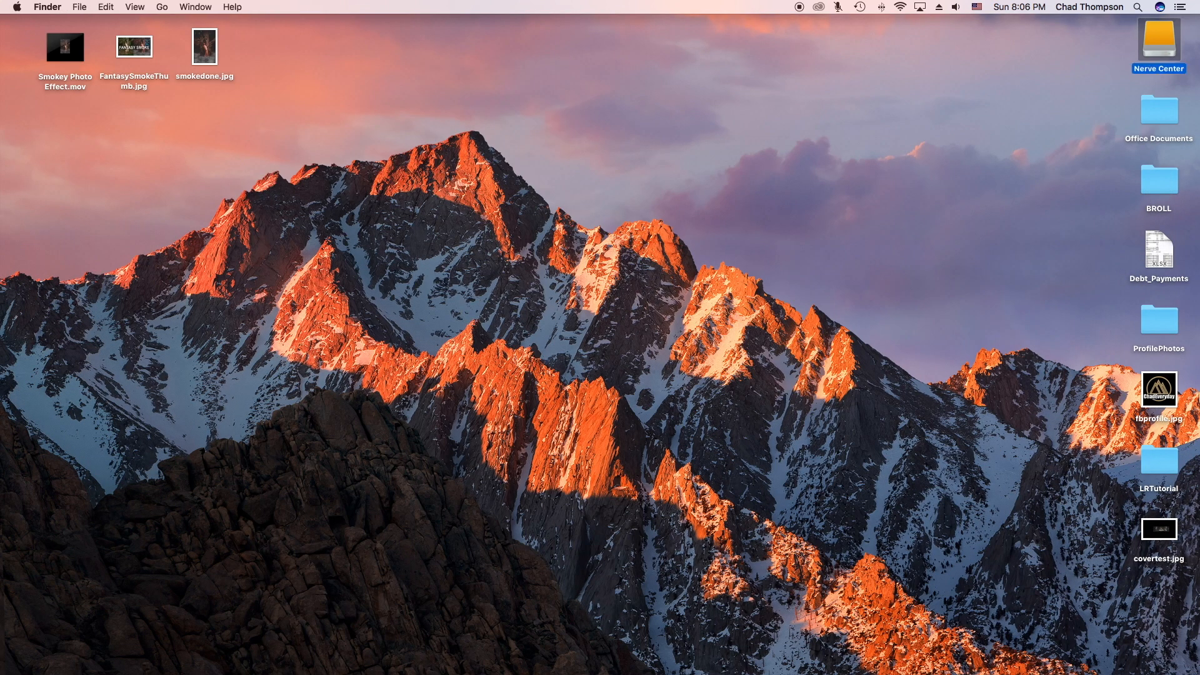
{"action": "left_click_drag", "start_coordinate": [1167, 476], "coordinate": [478, 87]}
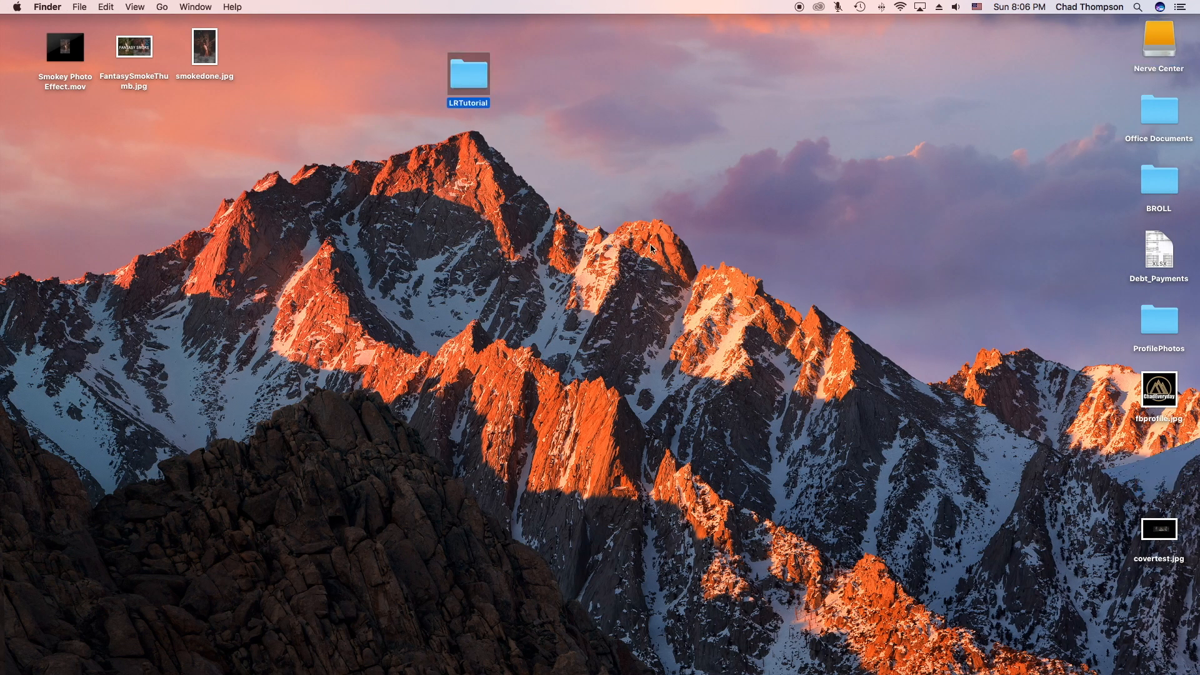
Preview the exported photo from the LRTutorial folder in full screen, and close the preview and the folder.
{"action": "double_click", "coordinate": [459, 86]}
{"action": "left_click", "coordinate": [483, 183]}
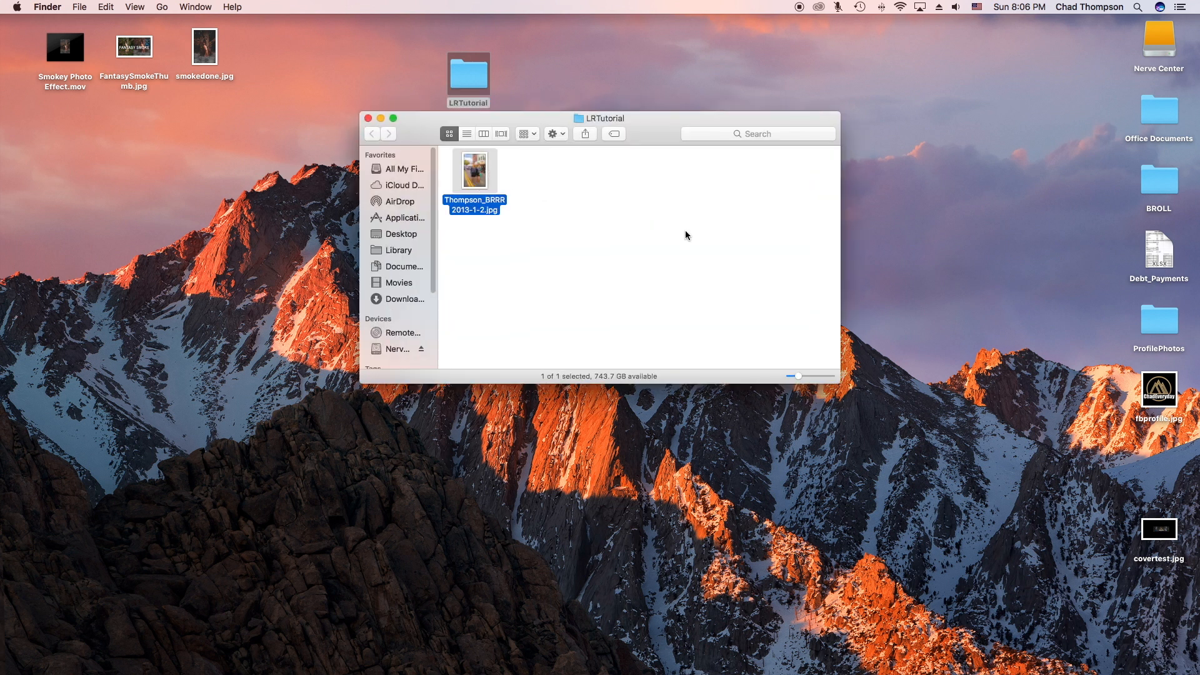
{"action": "key", "text": "space"}
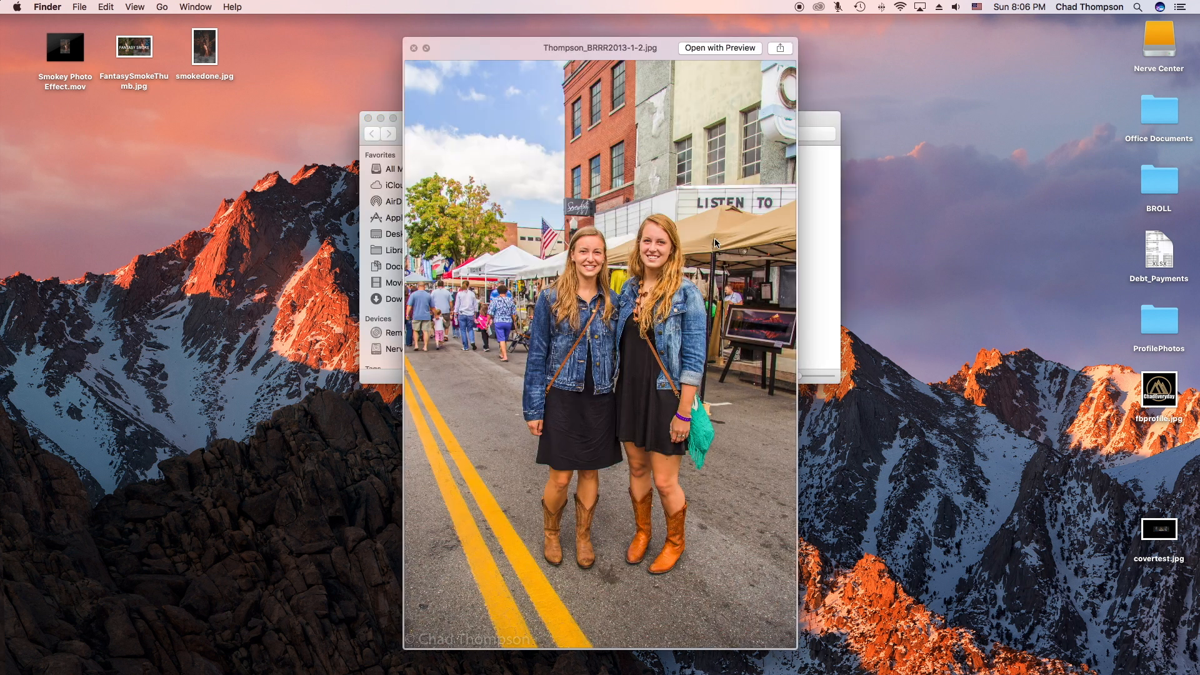
{"action": "left_click", "coordinate": [426, 47]}
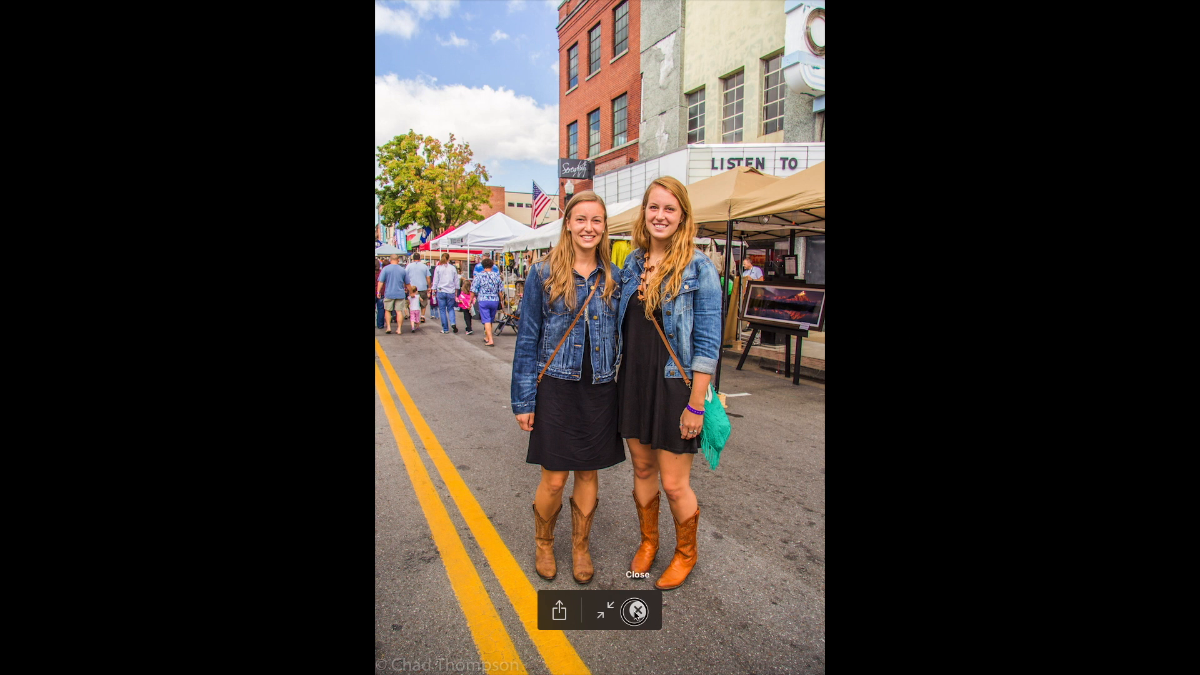
{"action": "left_click", "coordinate": [637, 611]}
{"action": "left_click", "coordinate": [367, 118]}
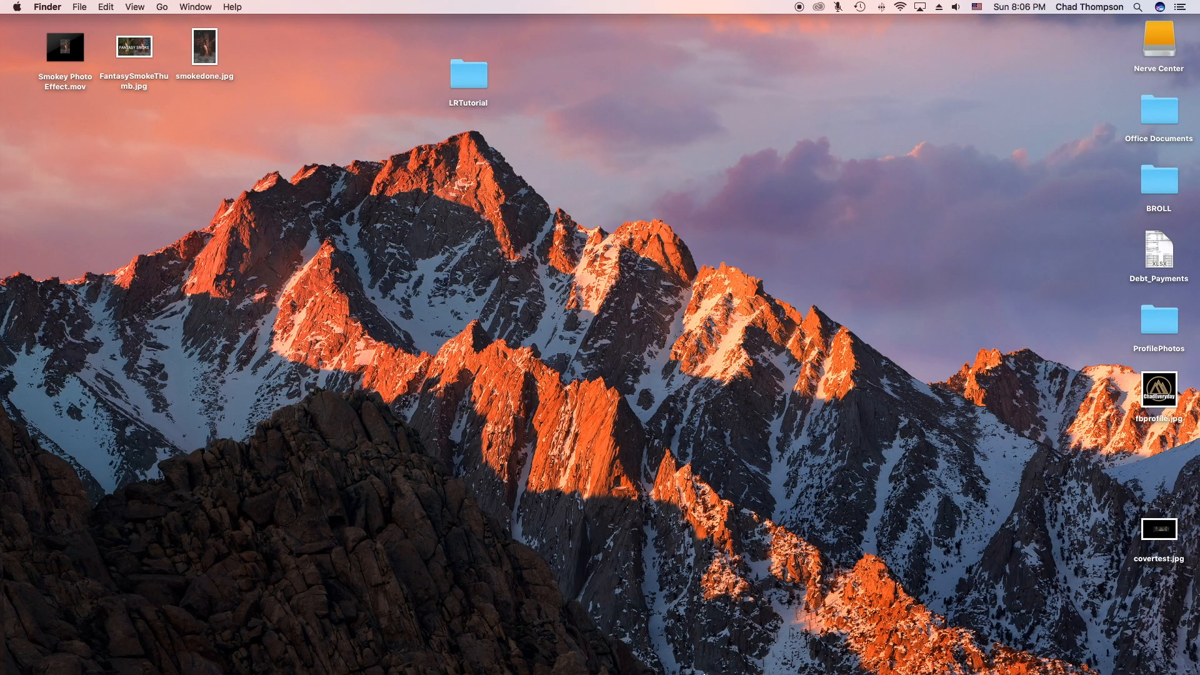
Switch back to Lightroom, apply the previous photo's develop settings to the next photo in the collection, and check them.
{"action": "left_click", "coordinate": [913, 652]}
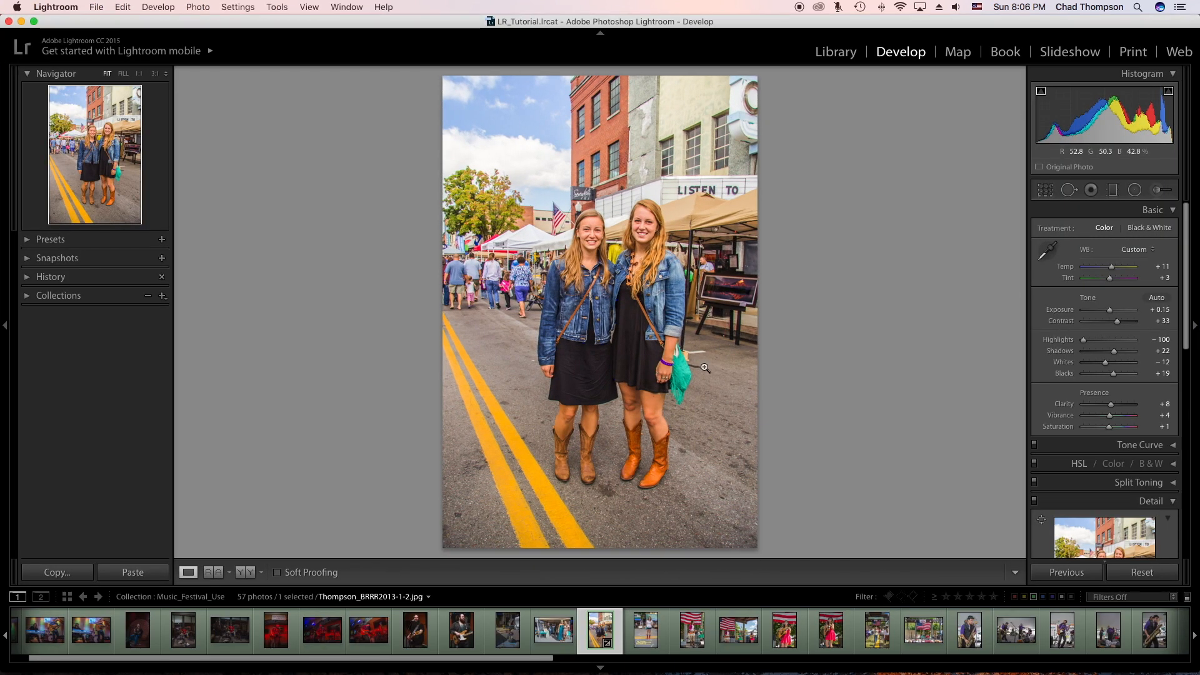
{"action": "key", "text": "Right"}
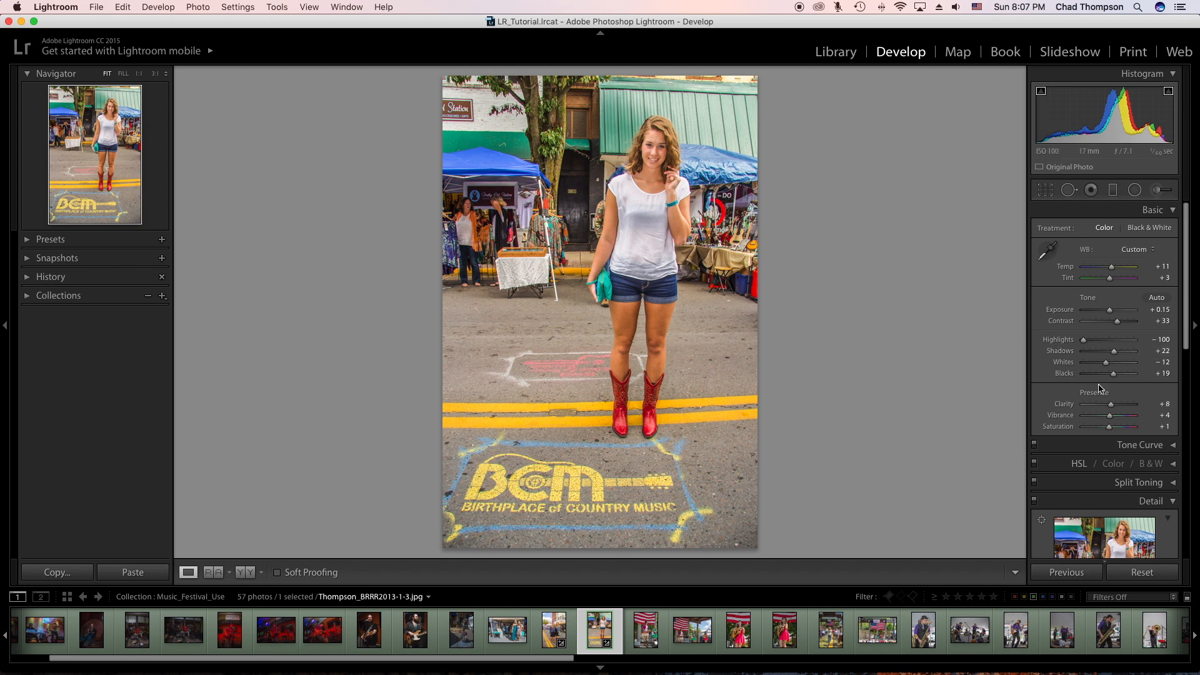
{"action": "scroll", "coordinate": [1134, 308], "scroll_direction": "down", "scroll_amount": 10}
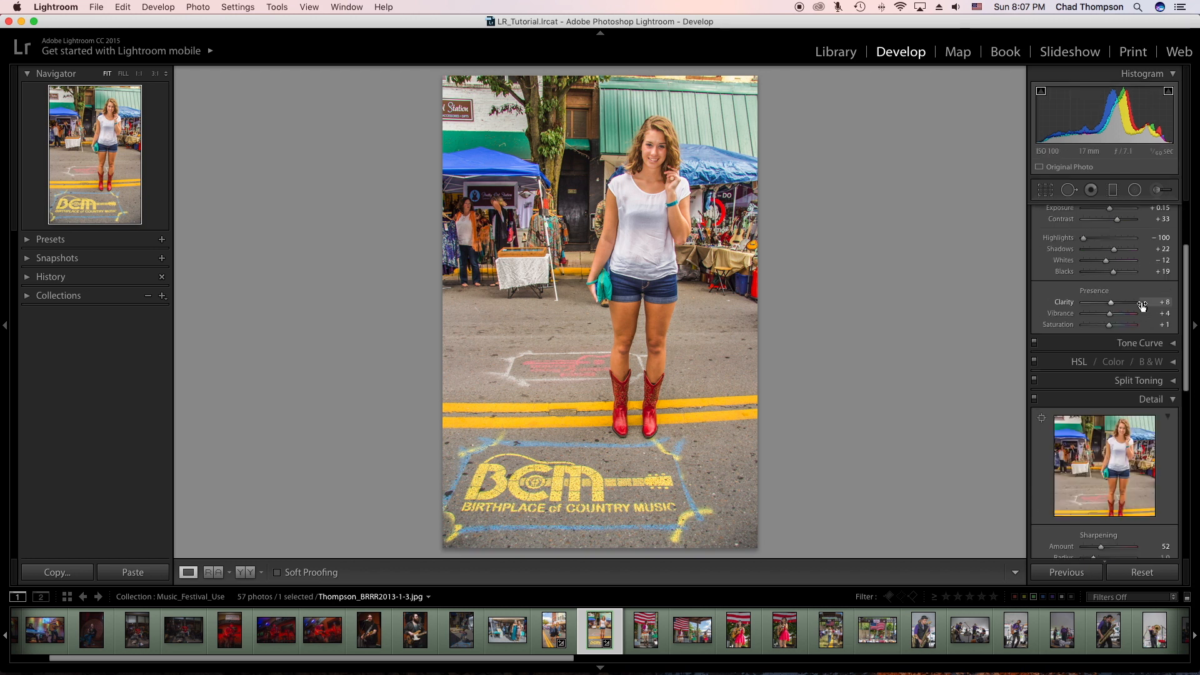
{"action": "scroll", "coordinate": [1100, 406], "scroll_direction": "down", "scroll_amount": 6}
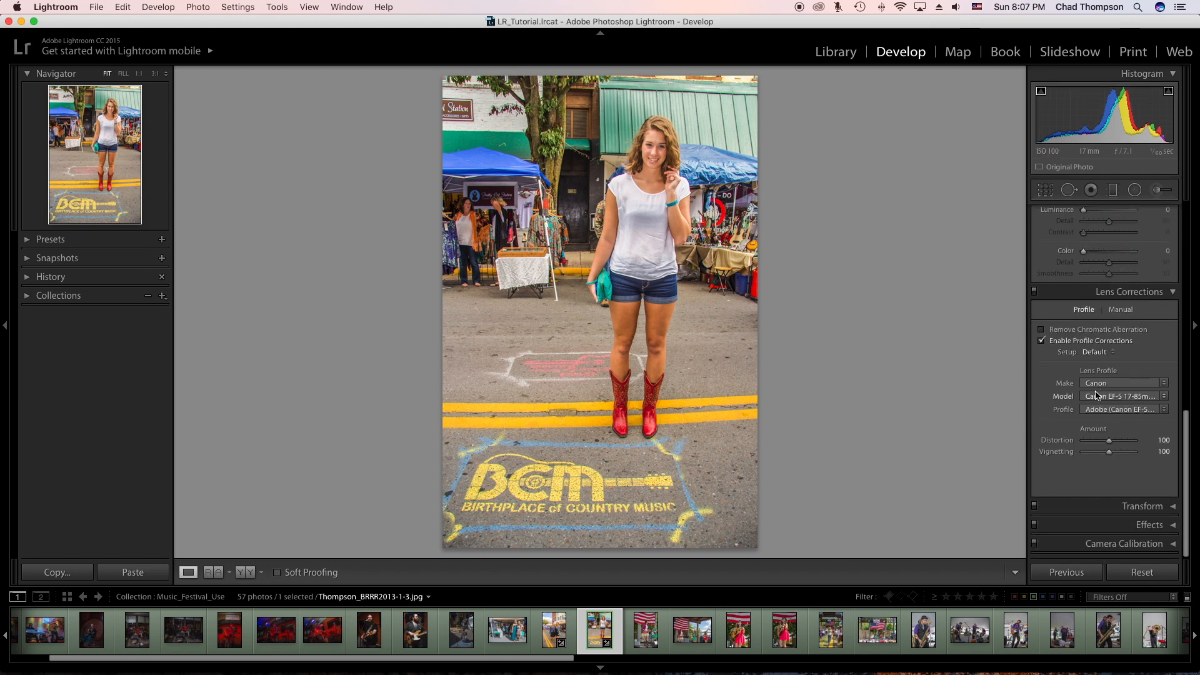
{"action": "scroll", "coordinate": [1088, 483], "scroll_direction": "up", "scroll_amount": 15}
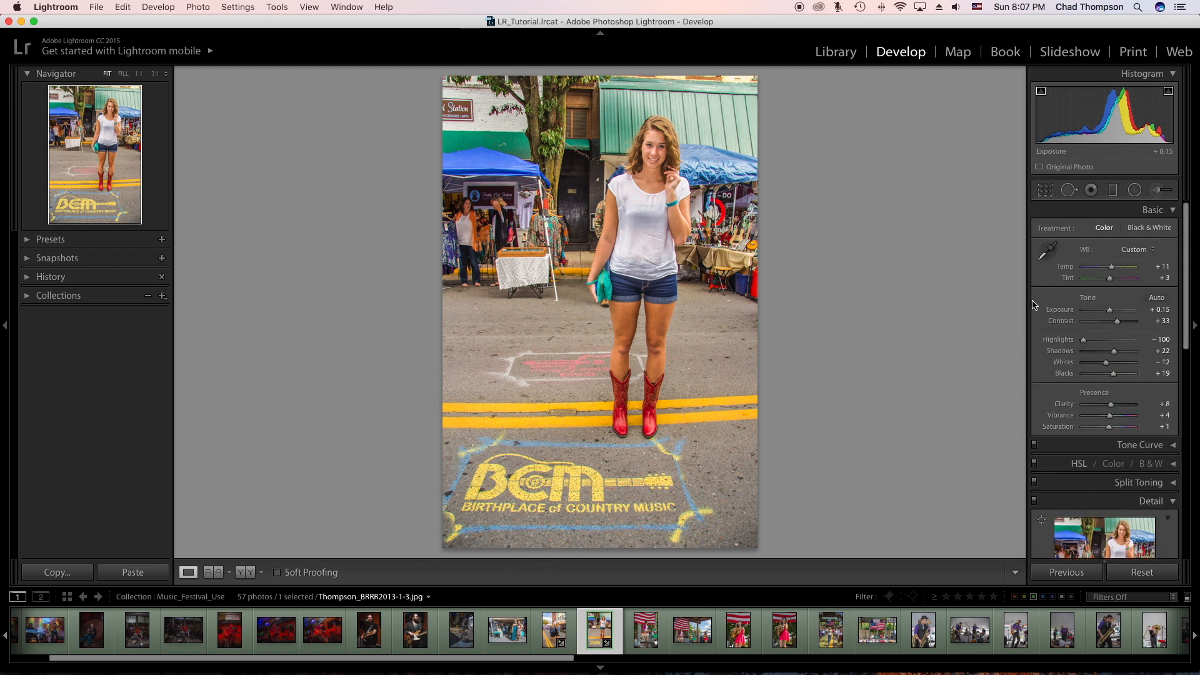